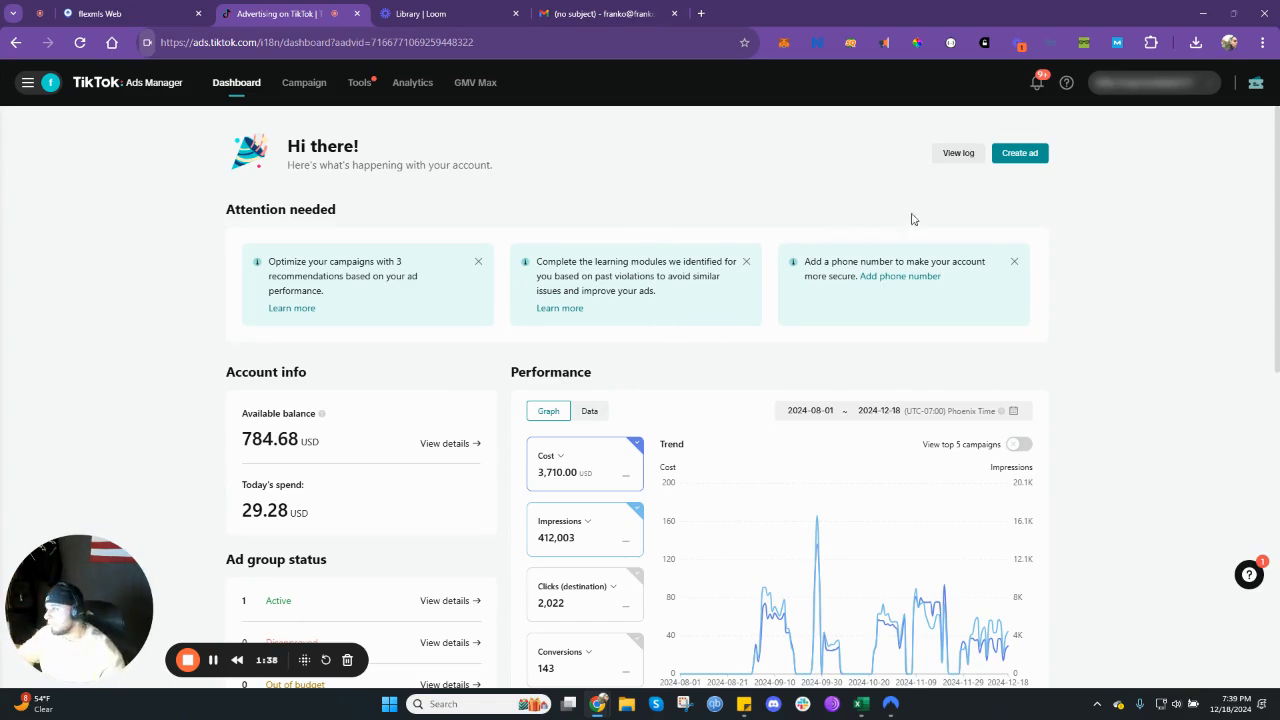
- Create a new ad campaign with the Lead generation objective and turn off the Smart+ campaign type
left_click(1020, 153)
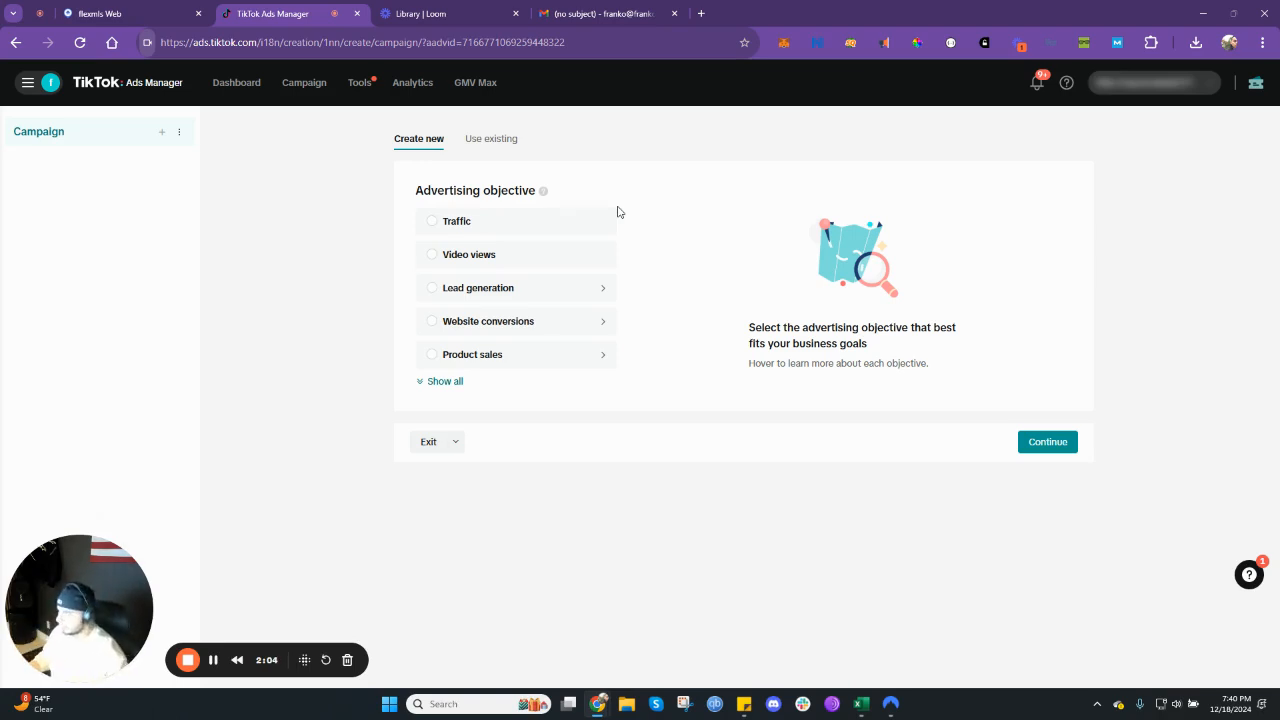
left_click(546, 288)
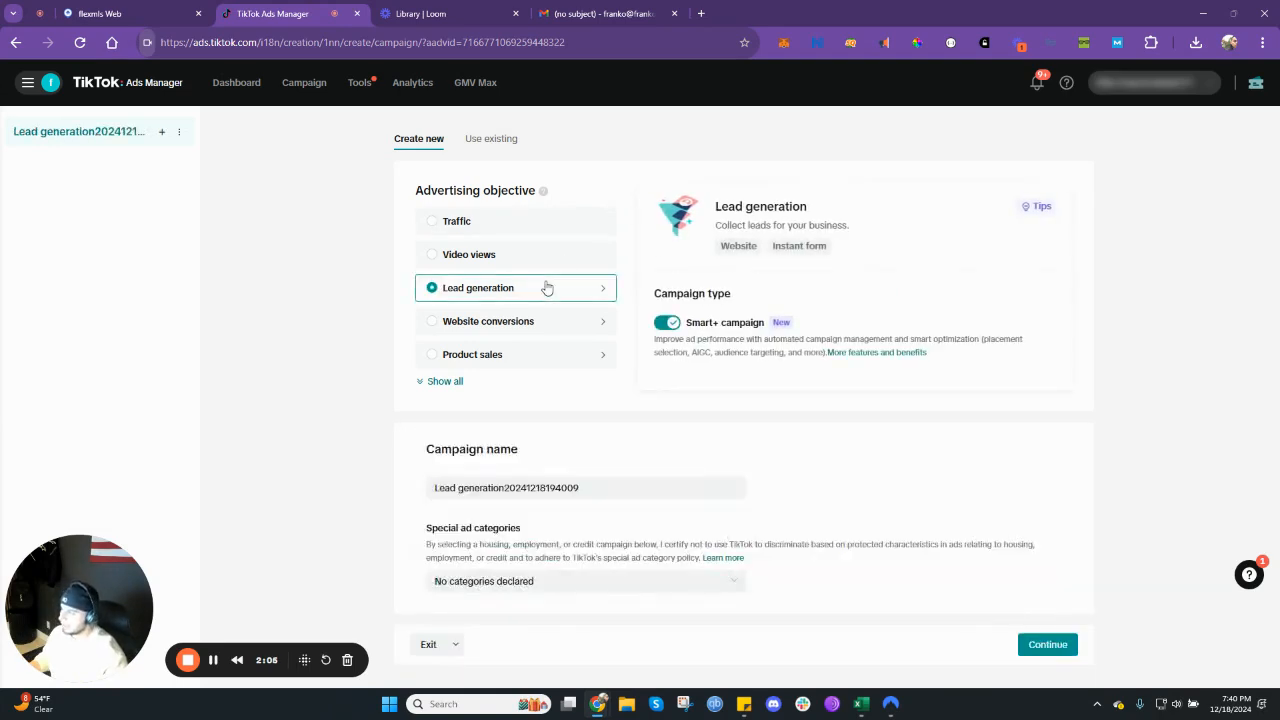
left_click(669, 324)
- Rename the campaign as ABC HOUSE
scroll(685, 398, "down", 2)
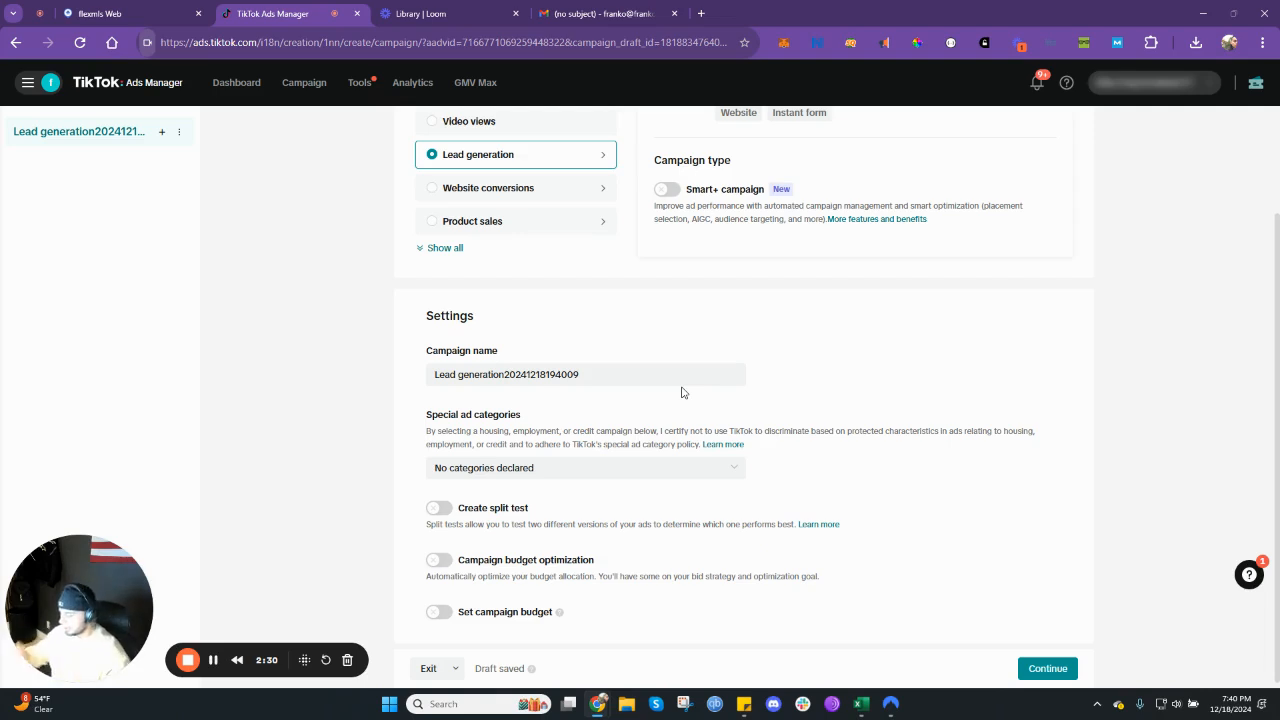
left_click(674, 374)
key("ctrl+a")
key("Caps_Lock")
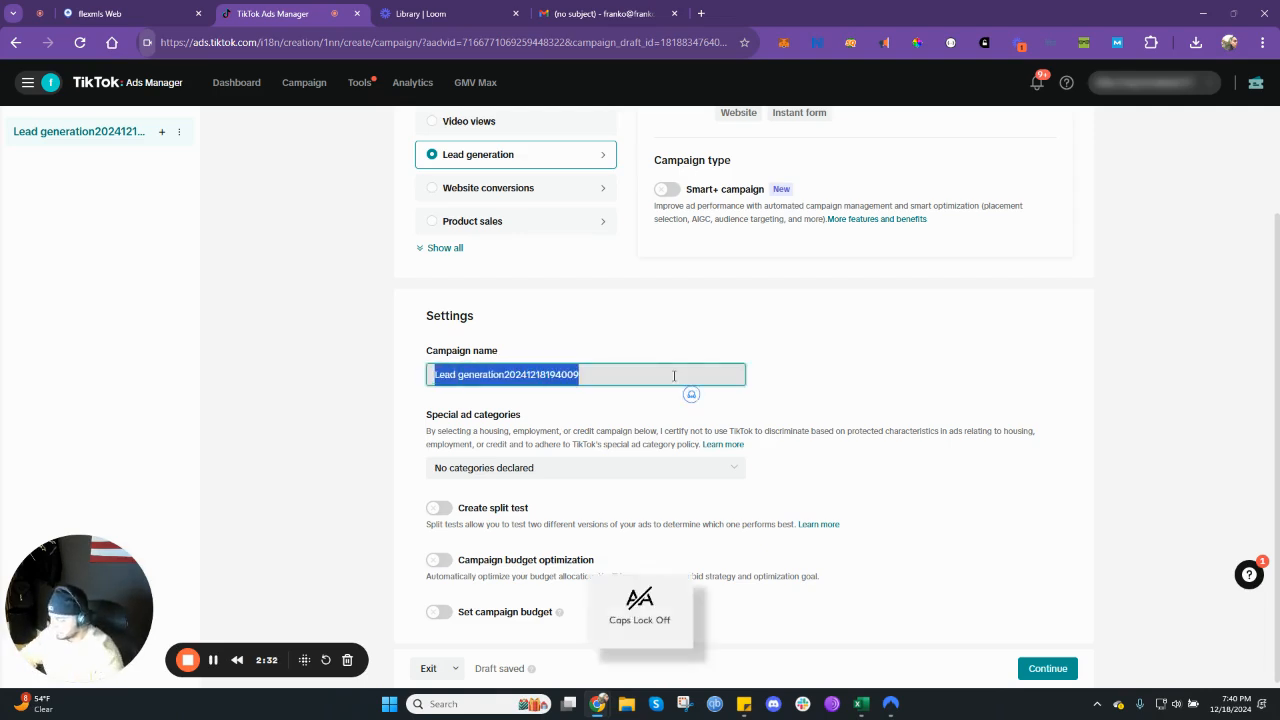
type("acb")
key("BackSpace")
key("BackSpace")
key("BackSpace")
key("Caps_Lock")
type("ABC")
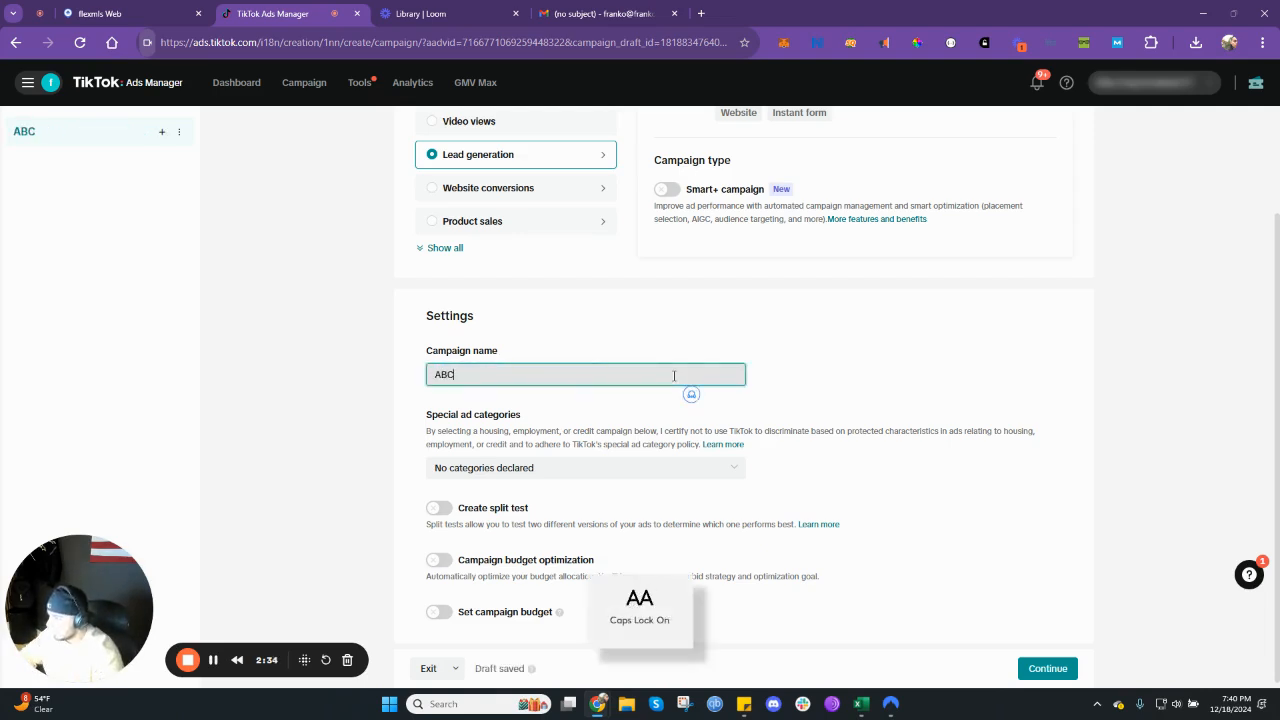
type(" HOUSE")
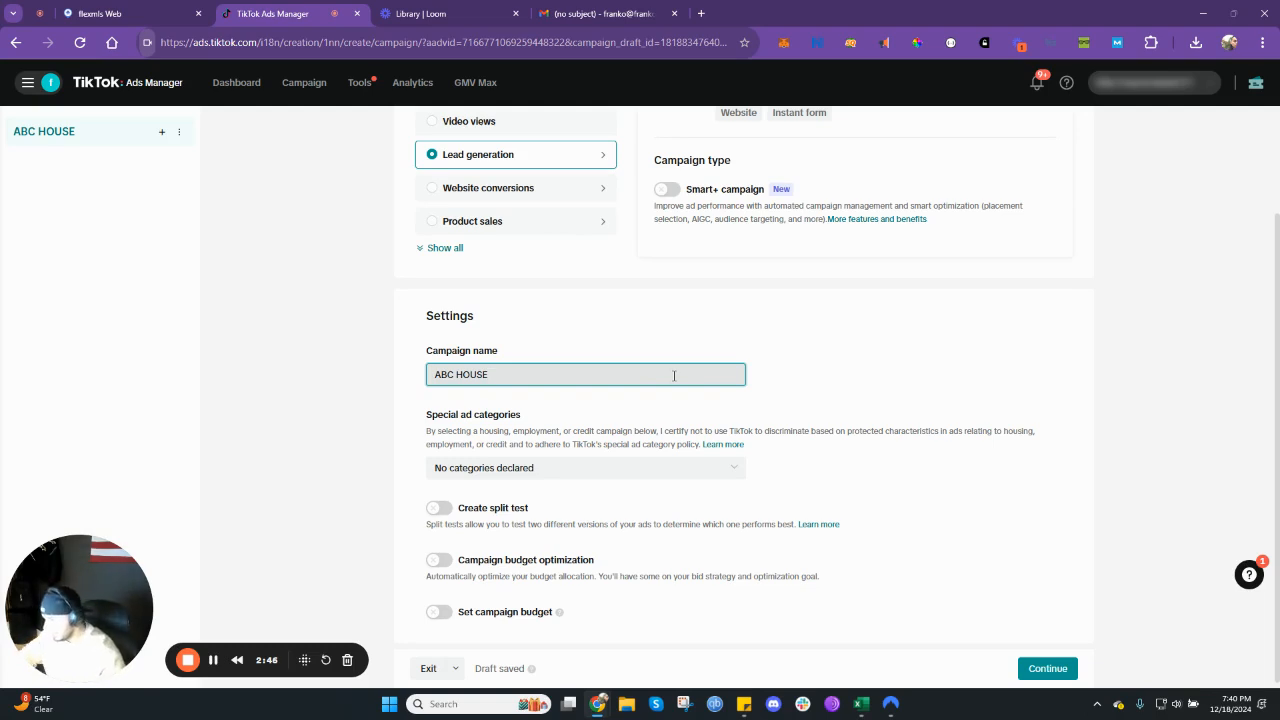
- Declare Housing as the campaign's special ad category and continue to the ad group setup
scroll(676, 372, "down", 1)
left_click(520, 458)
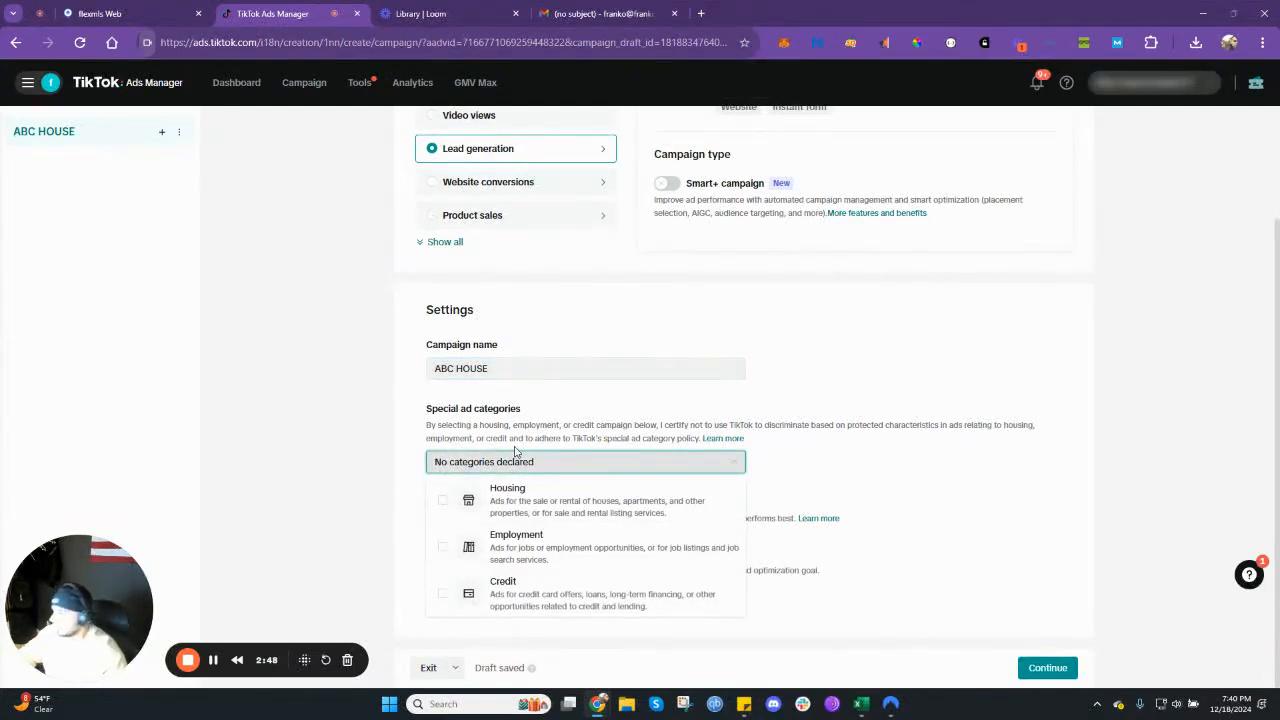
left_click(510, 501)
left_click(801, 472)
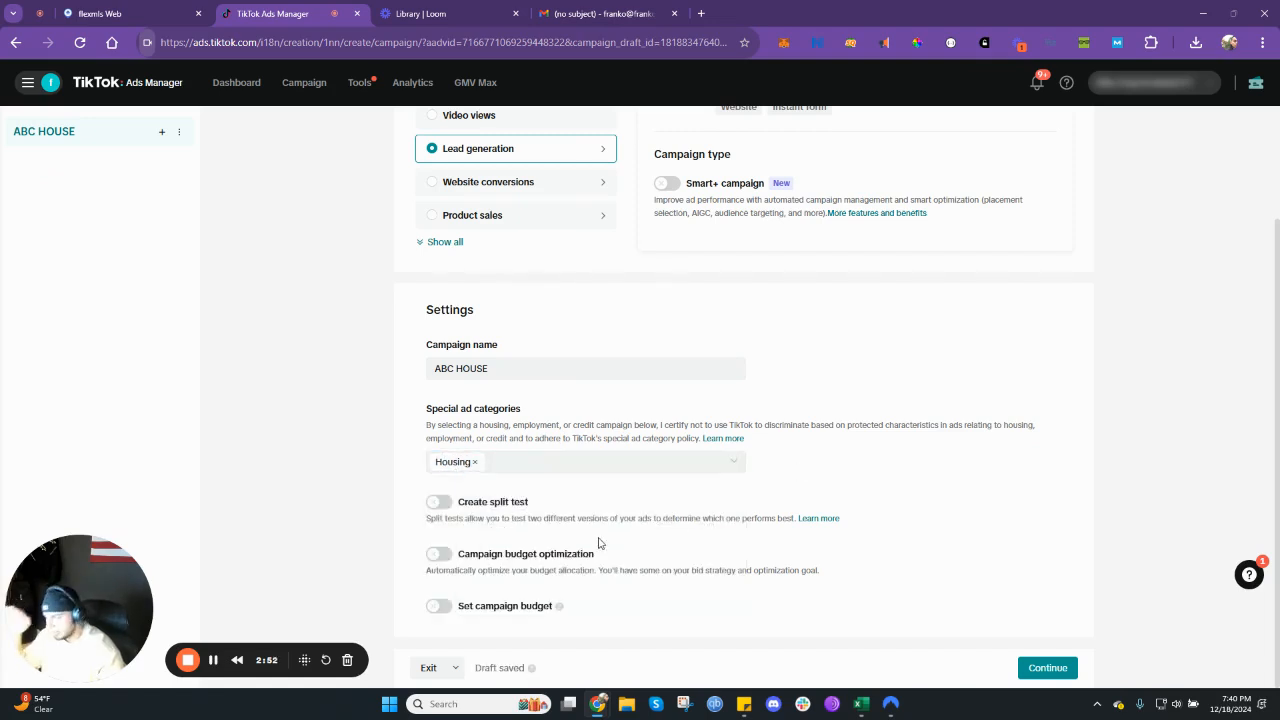
left_click(1040, 667)
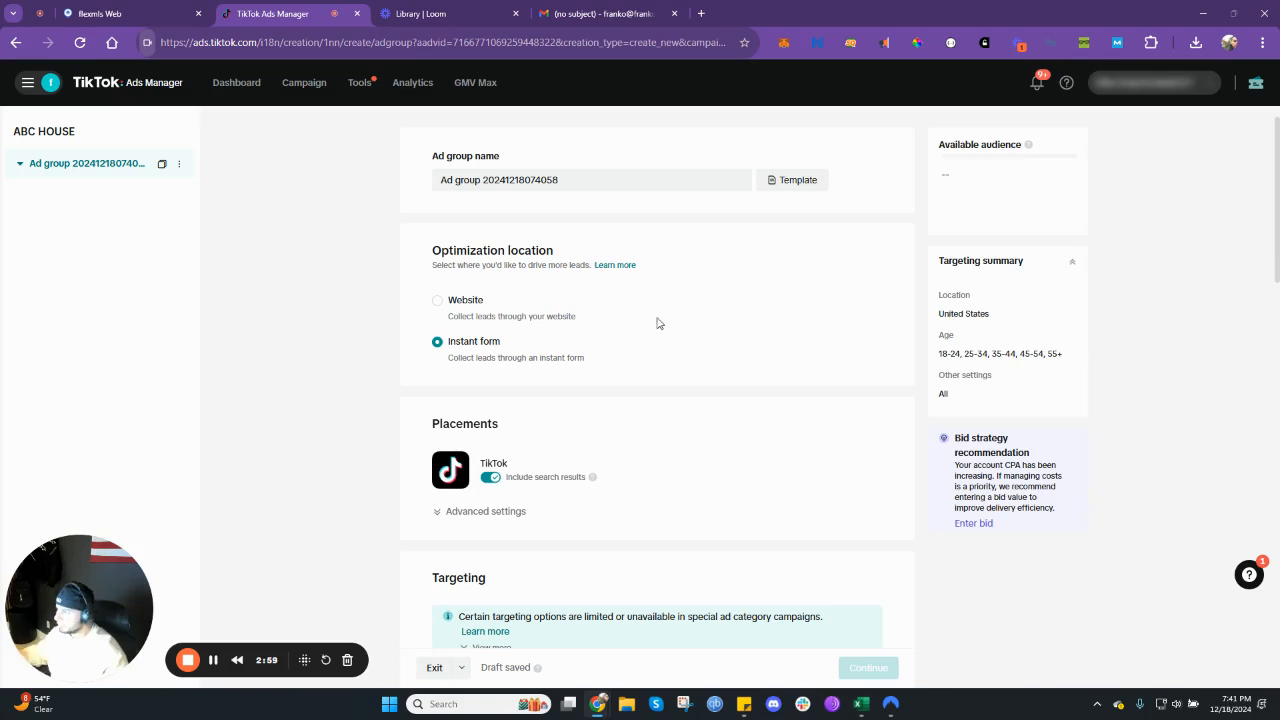
- Rename the ad group as ABC HOUSE and expand the advanced placement settings
triple_click(624, 181)
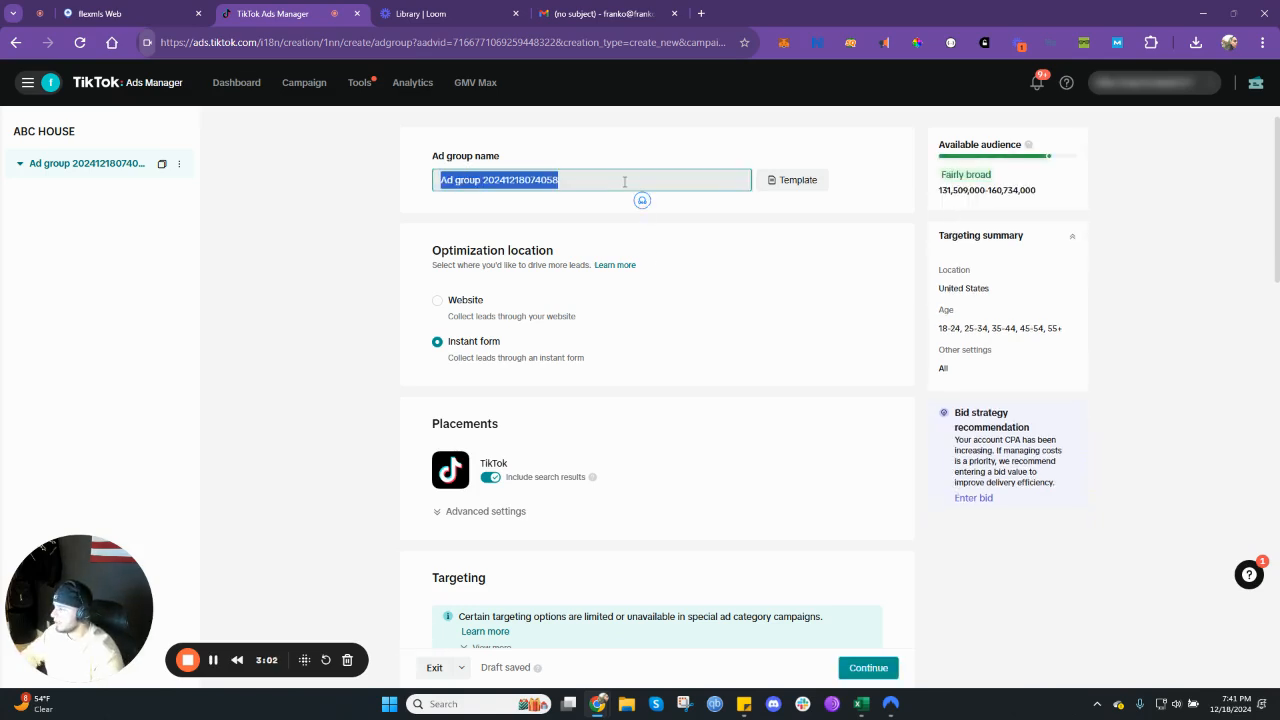
type("ABC HOUSE")
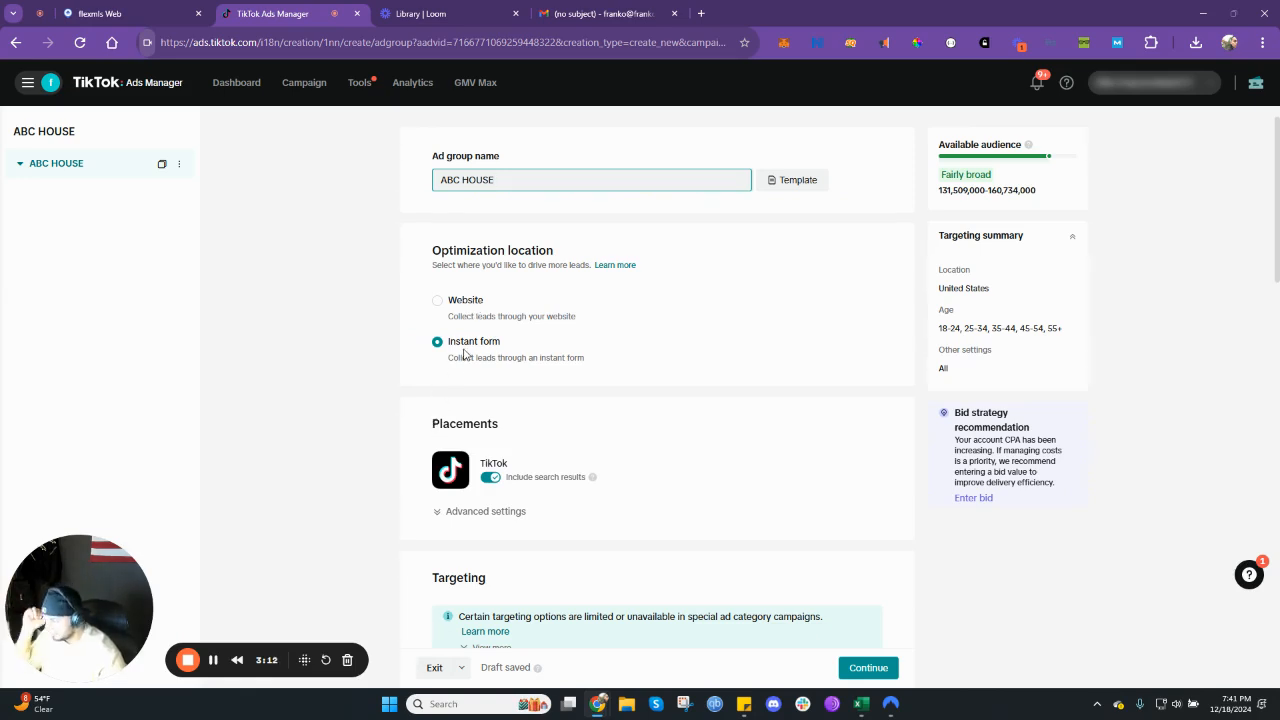
scroll(476, 394, "down", 2)
left_click(477, 383)
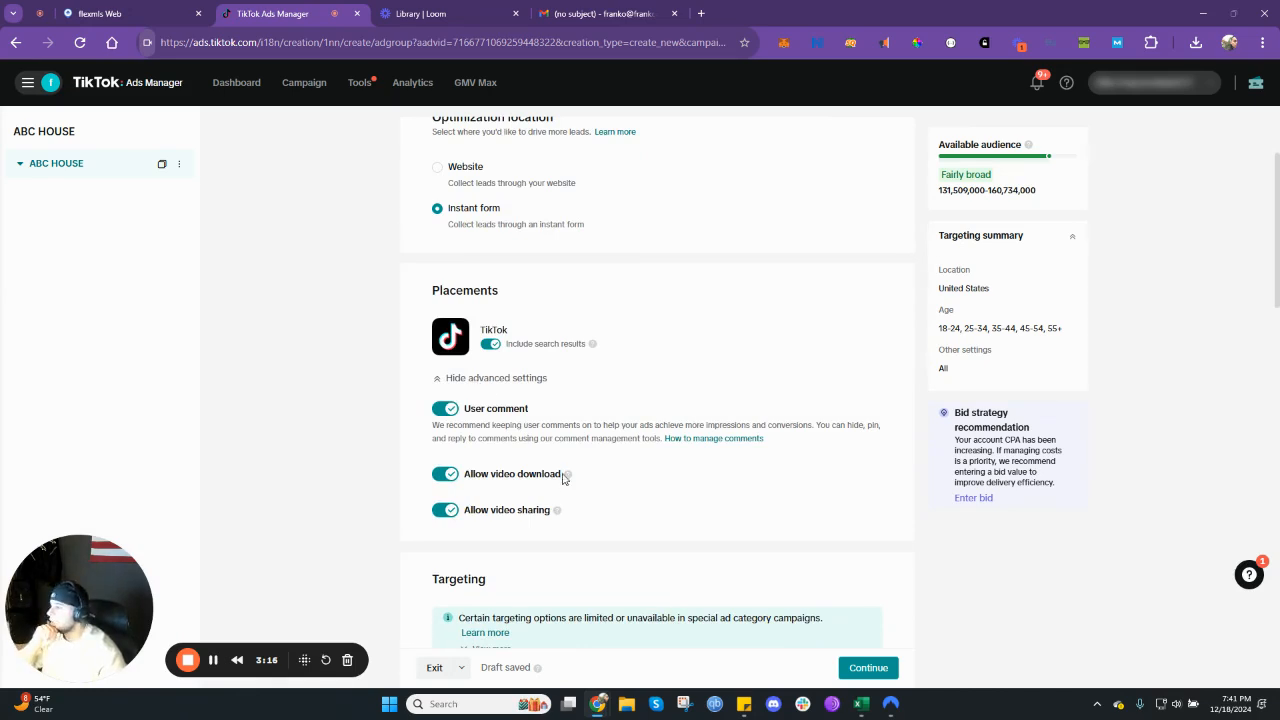
- Replace the United States target location with the city of Phoenix, Maricopa, Arizona
scroll(489, 385, "down", 2)
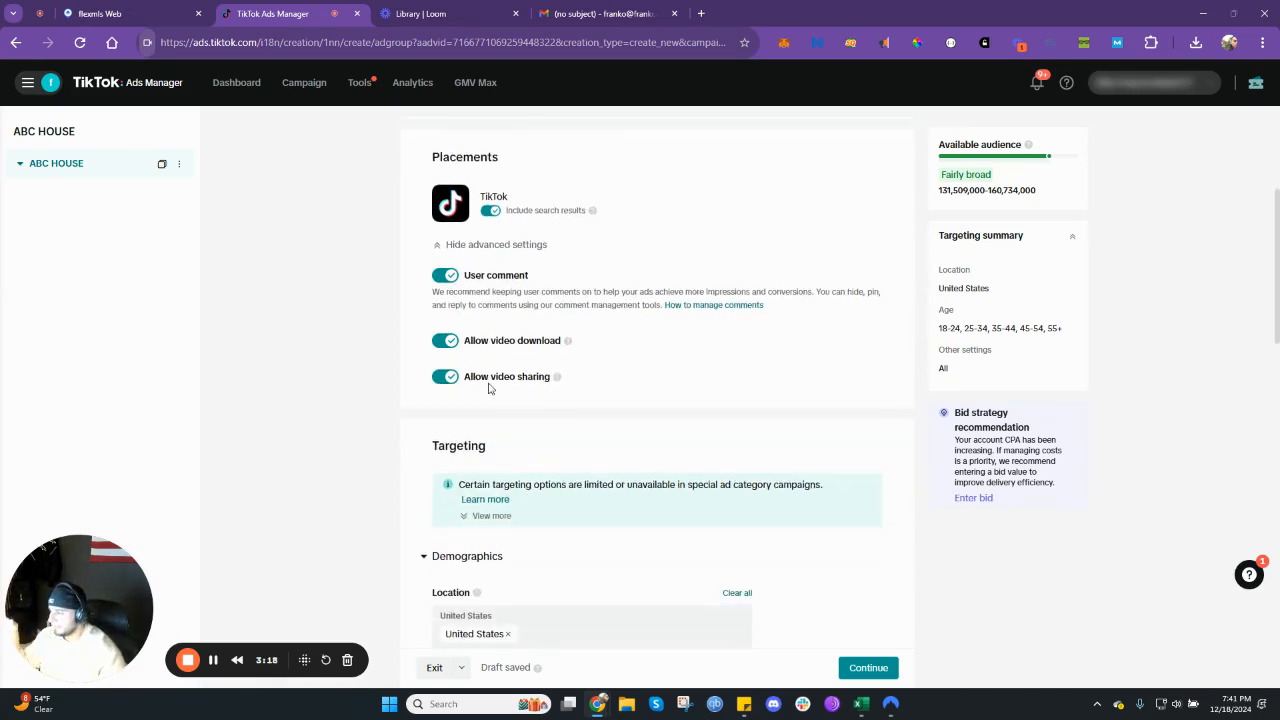
scroll(489, 390, "down", 2)
scroll(489, 394, "down", 2)
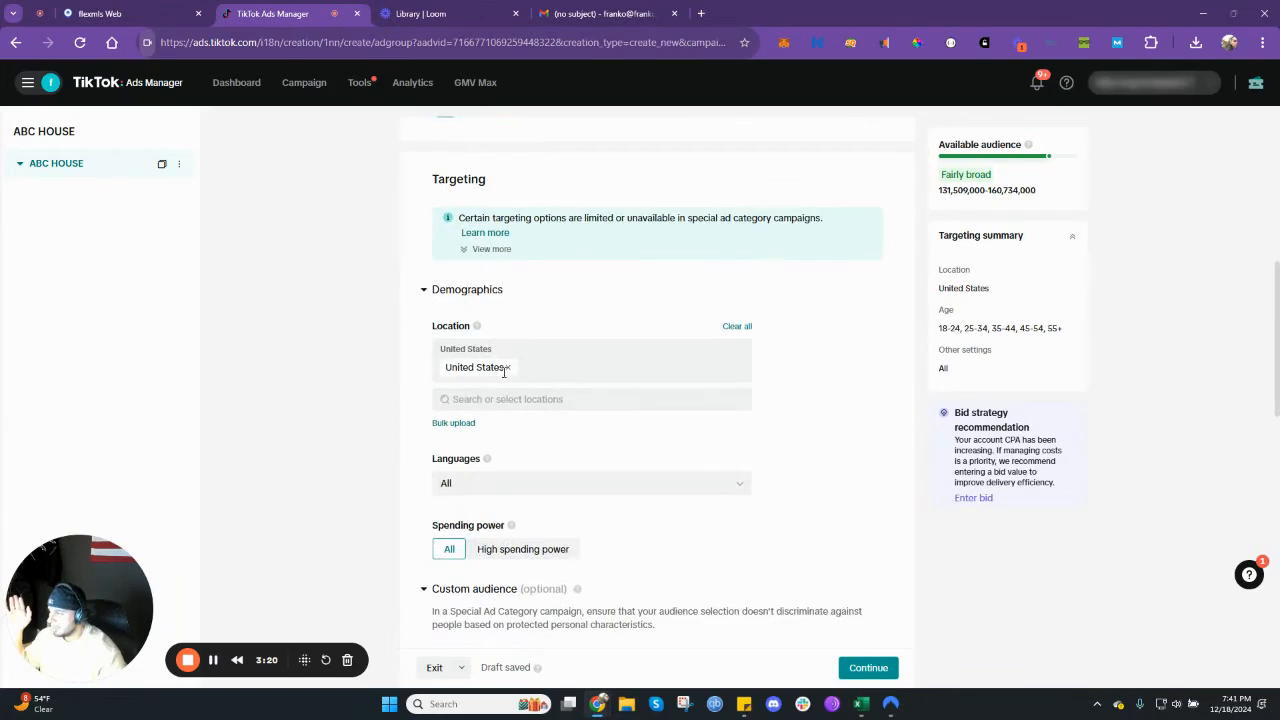
left_click(507, 368)
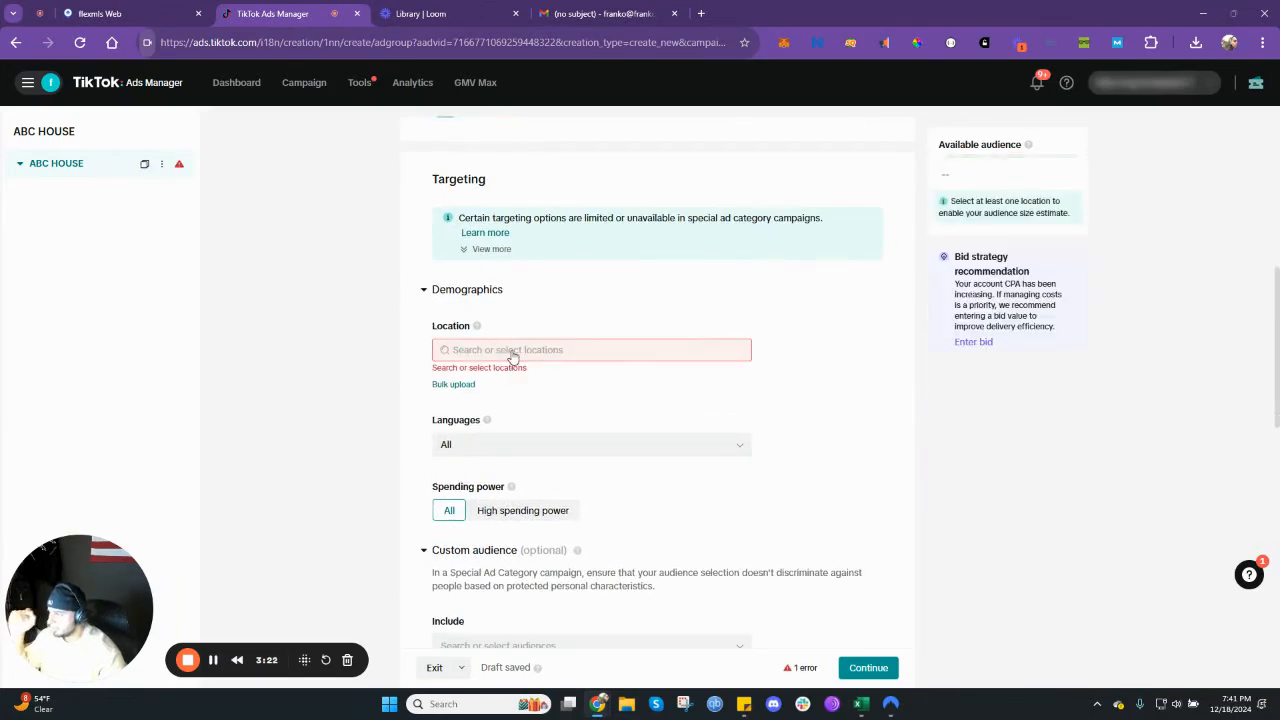
left_click(511, 352)
type("PHOENIX")
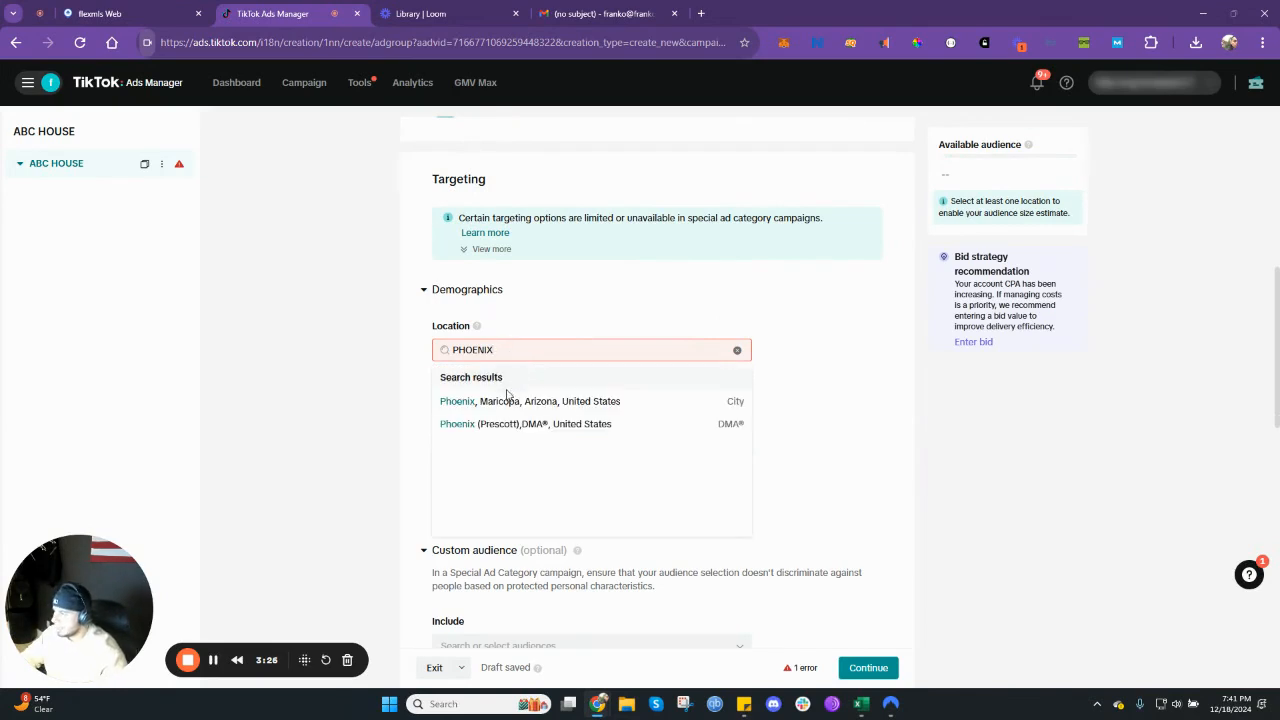
left_click(502, 405)
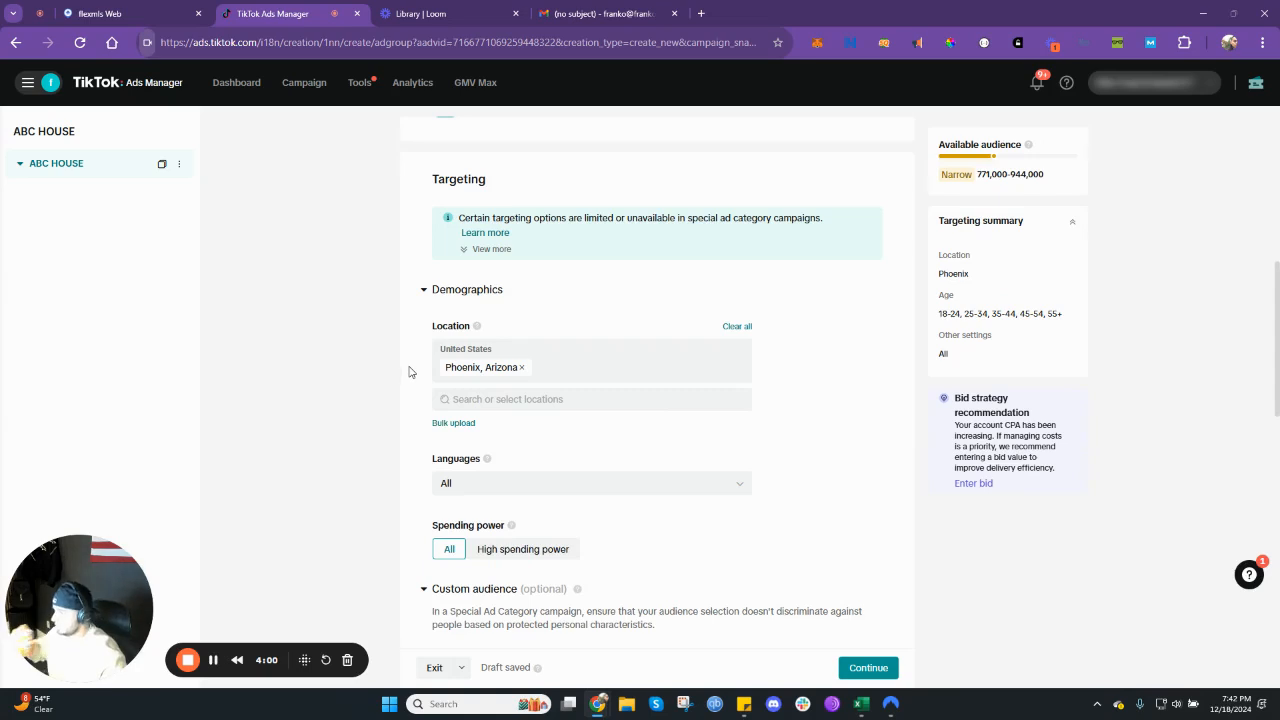
- Limit the ad group's targeted languages to English
scroll(409, 372, "down", 1)
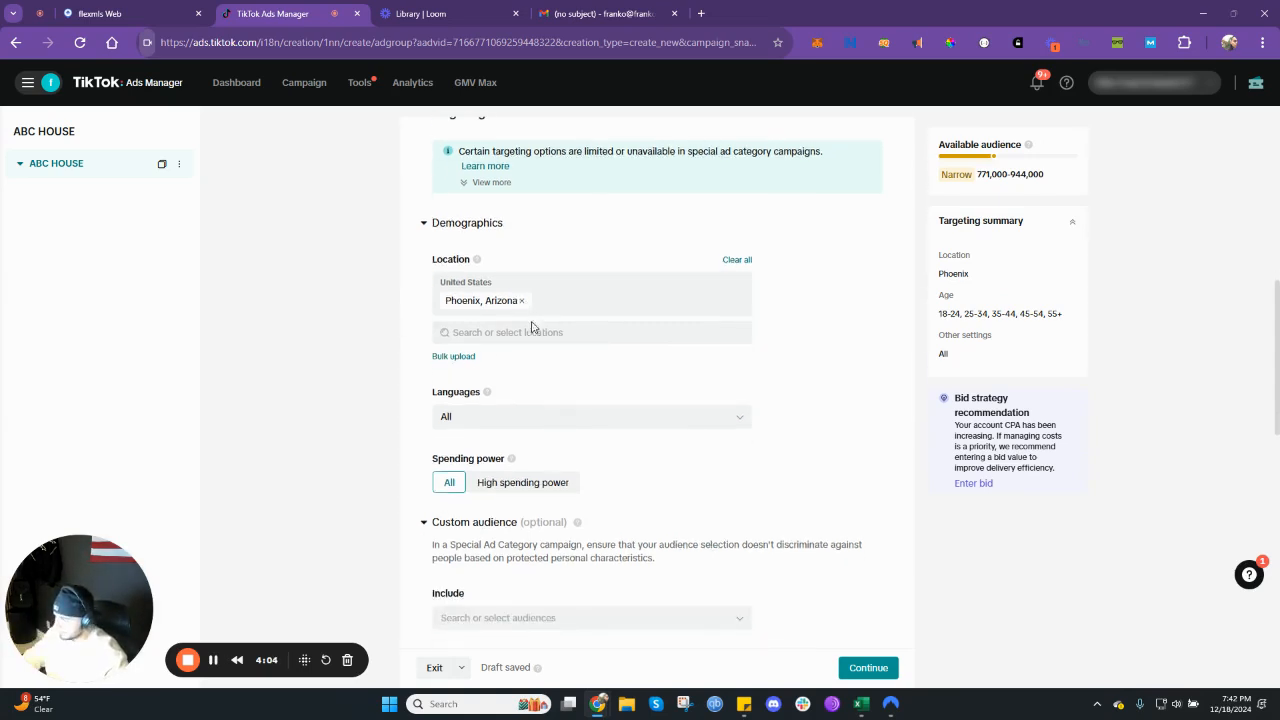
scroll(531, 326, "down", 1)
scroll(517, 309, "down", 1)
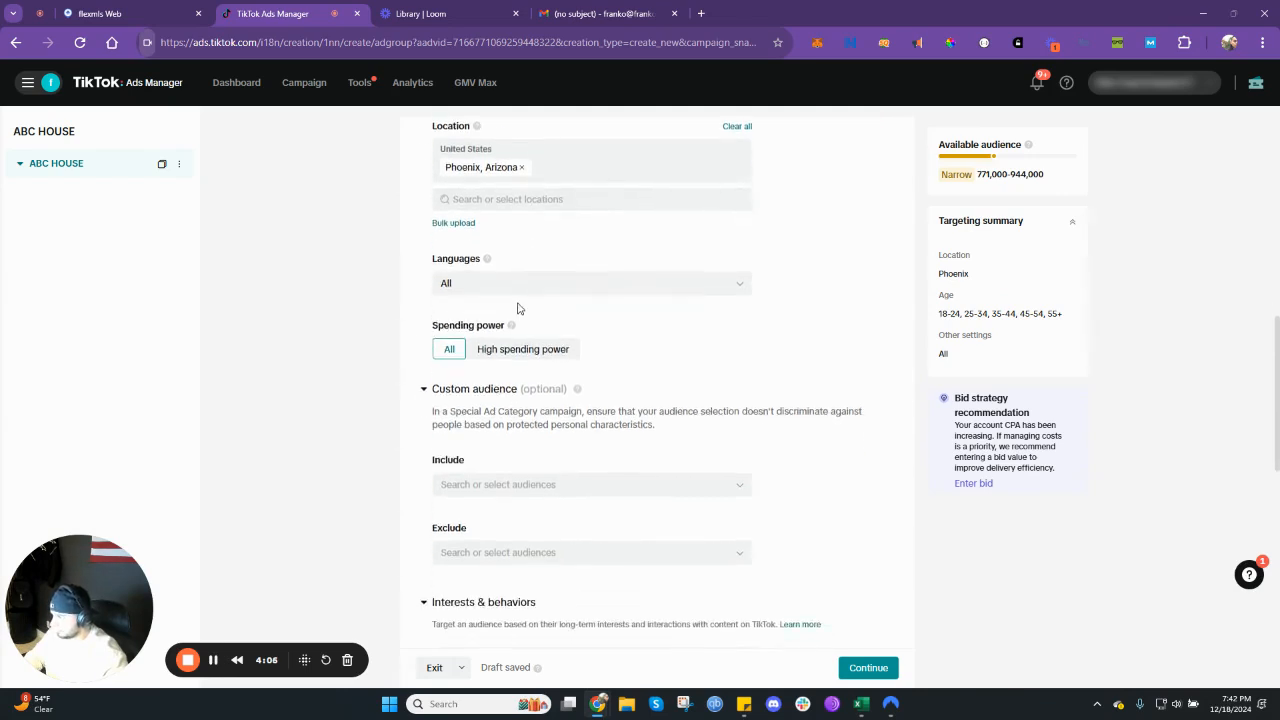
left_click(518, 290)
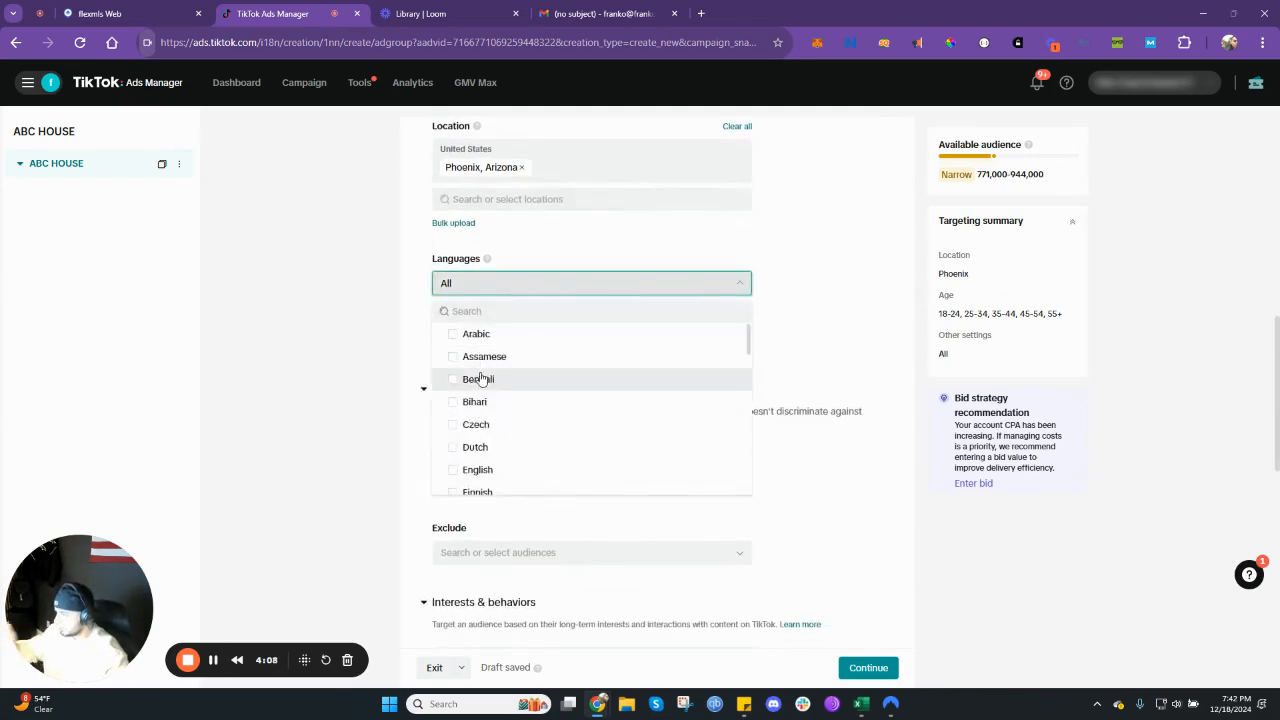
left_click(405, 390)
left_click(455, 290)
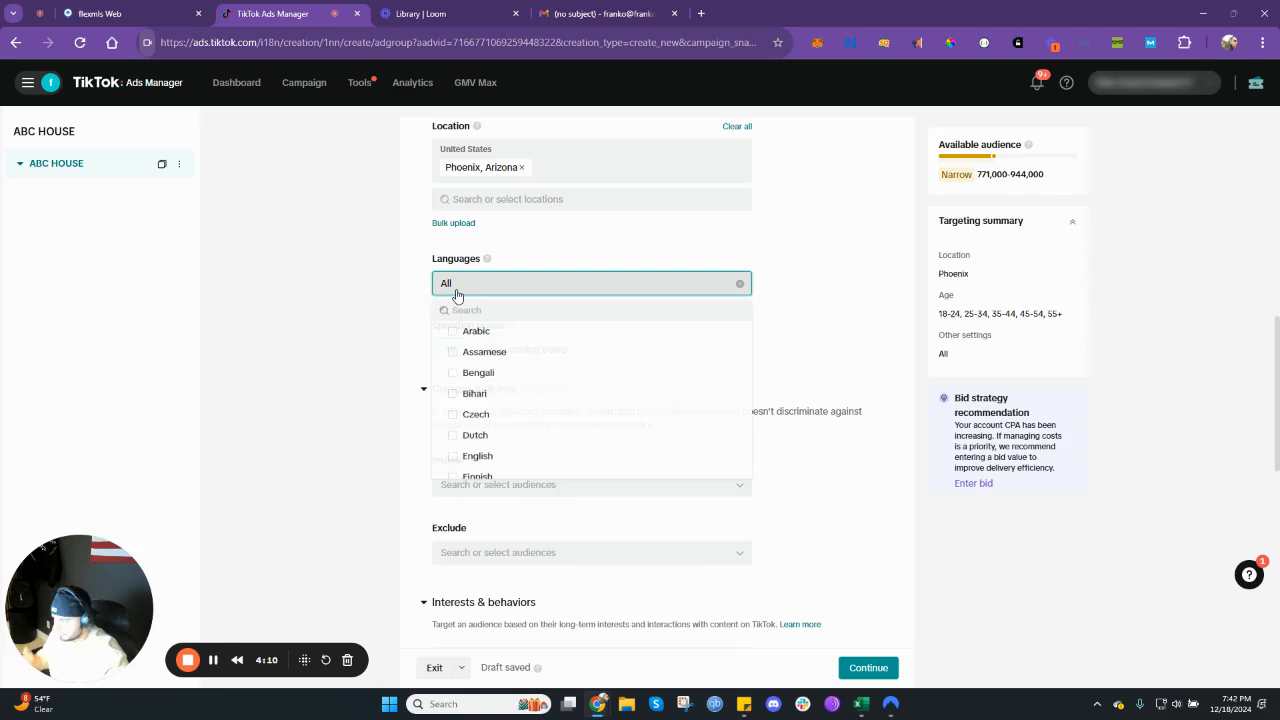
left_click(395, 318)
left_click(494, 290)
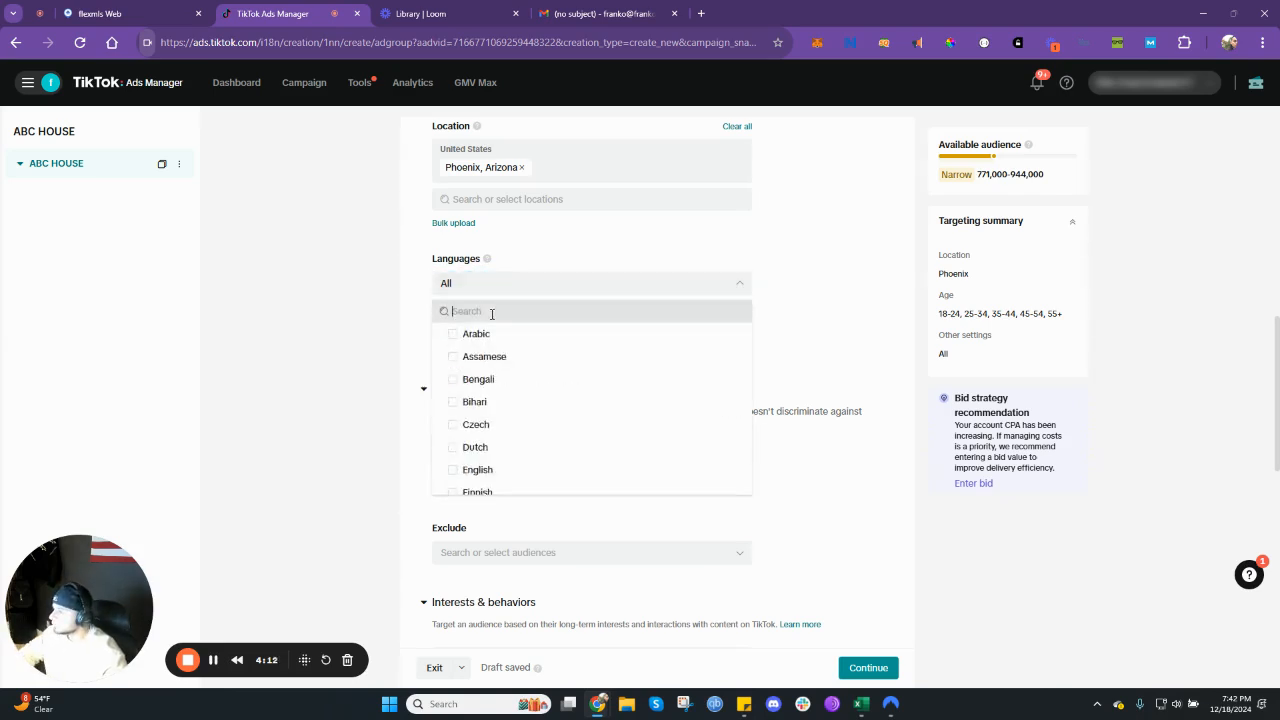
type("ENGLISH")
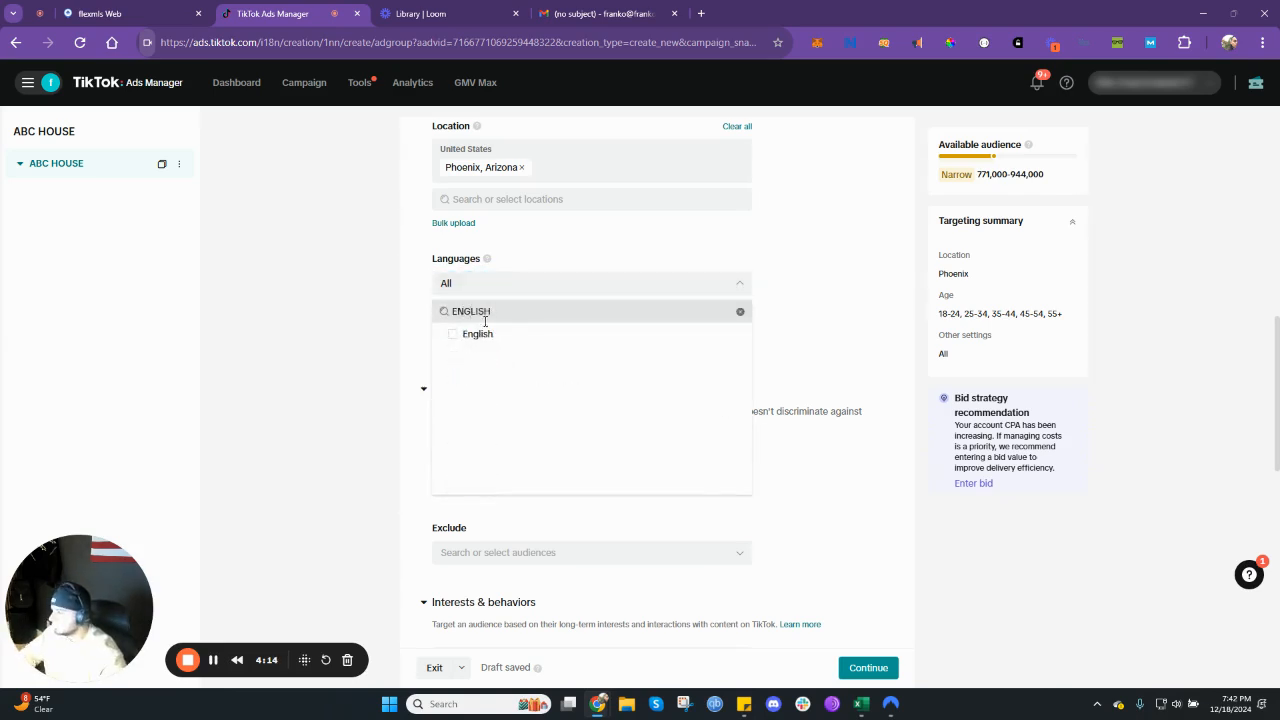
left_click(478, 332)
left_click(414, 310)
- Review the full list of custom audiences that can be included, without selecting any
scroll(460, 312, "down", 1)
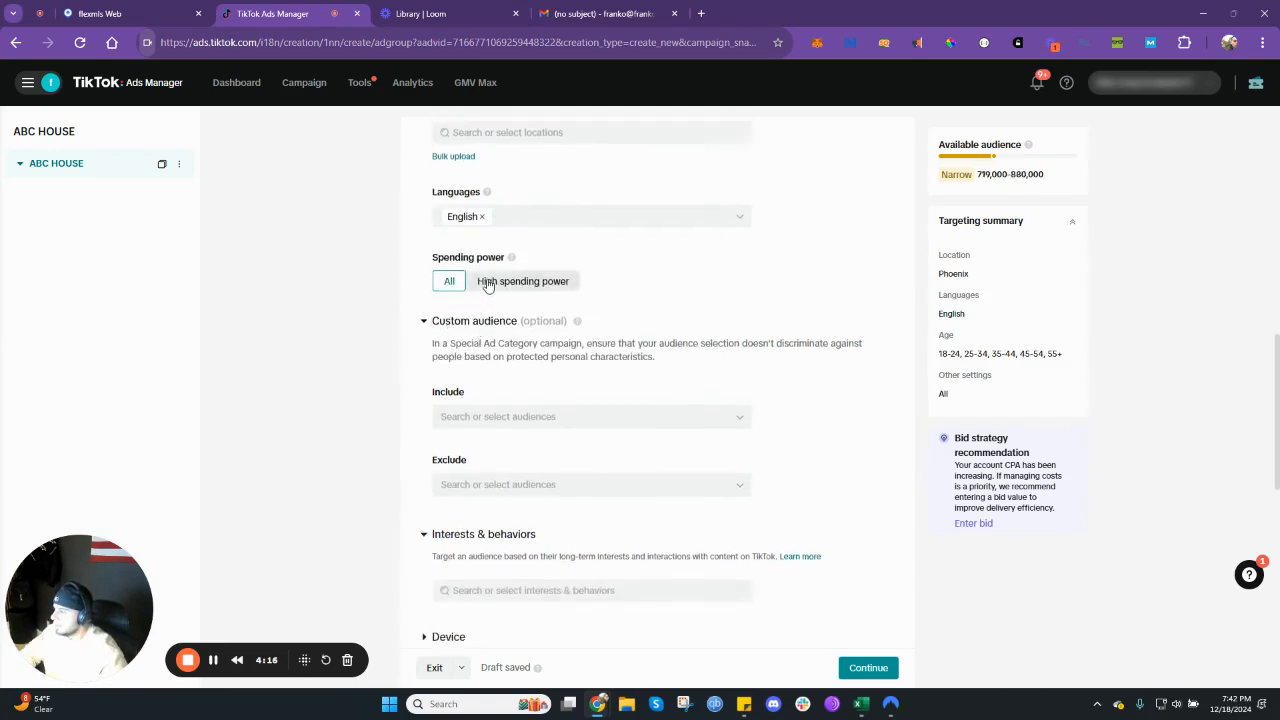
scroll(514, 315, "down", 1)
scroll(516, 300, "down", 1)
scroll(500, 360, "down", 1)
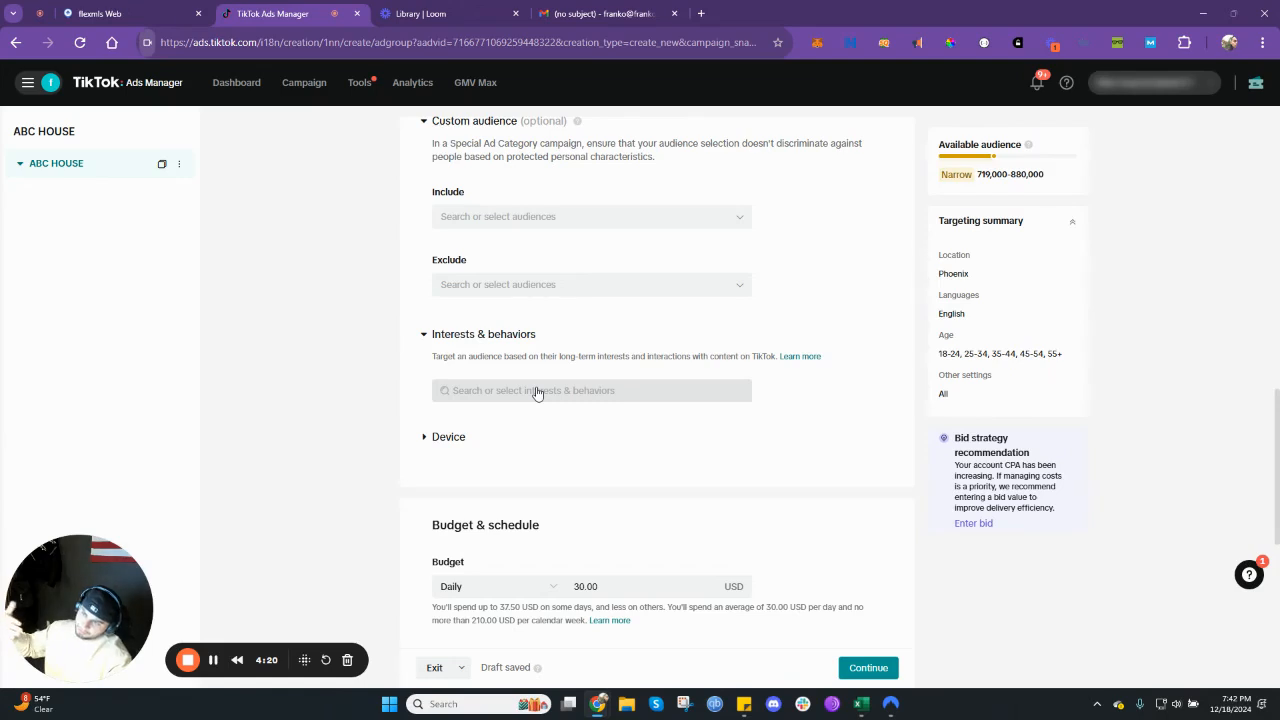
left_click(547, 217)
left_click(663, 270)
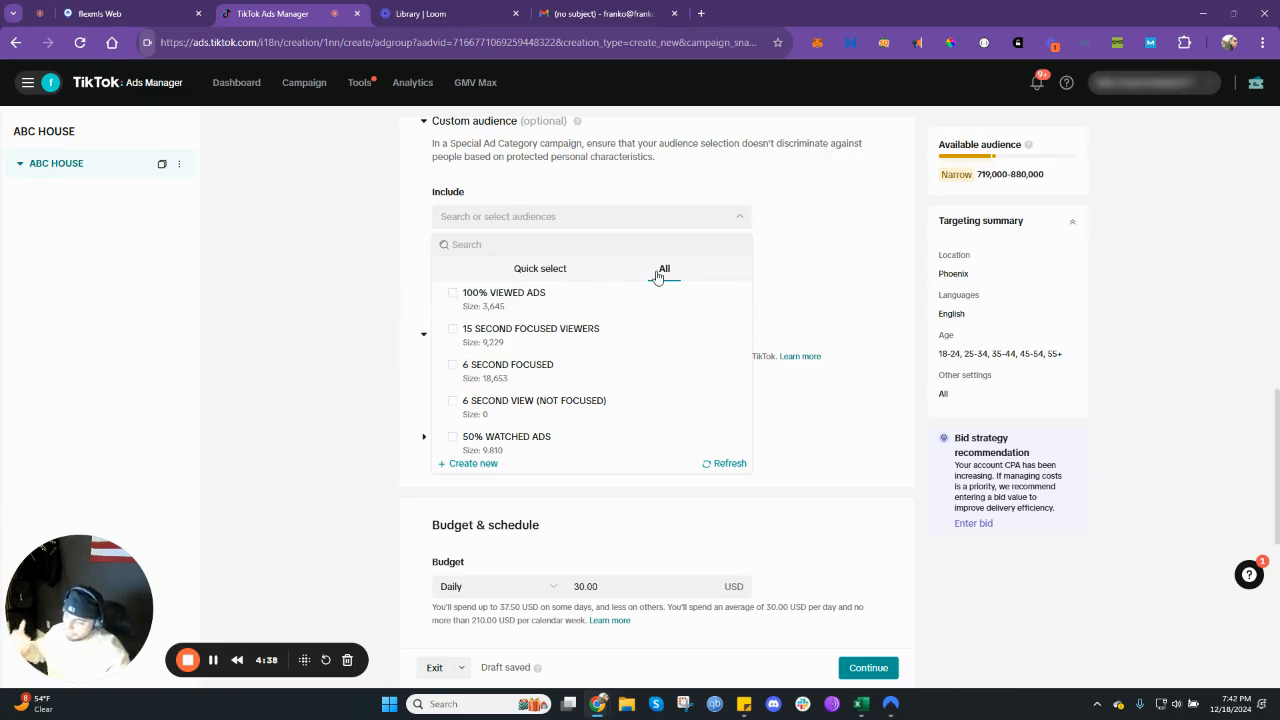
left_click(423, 276)
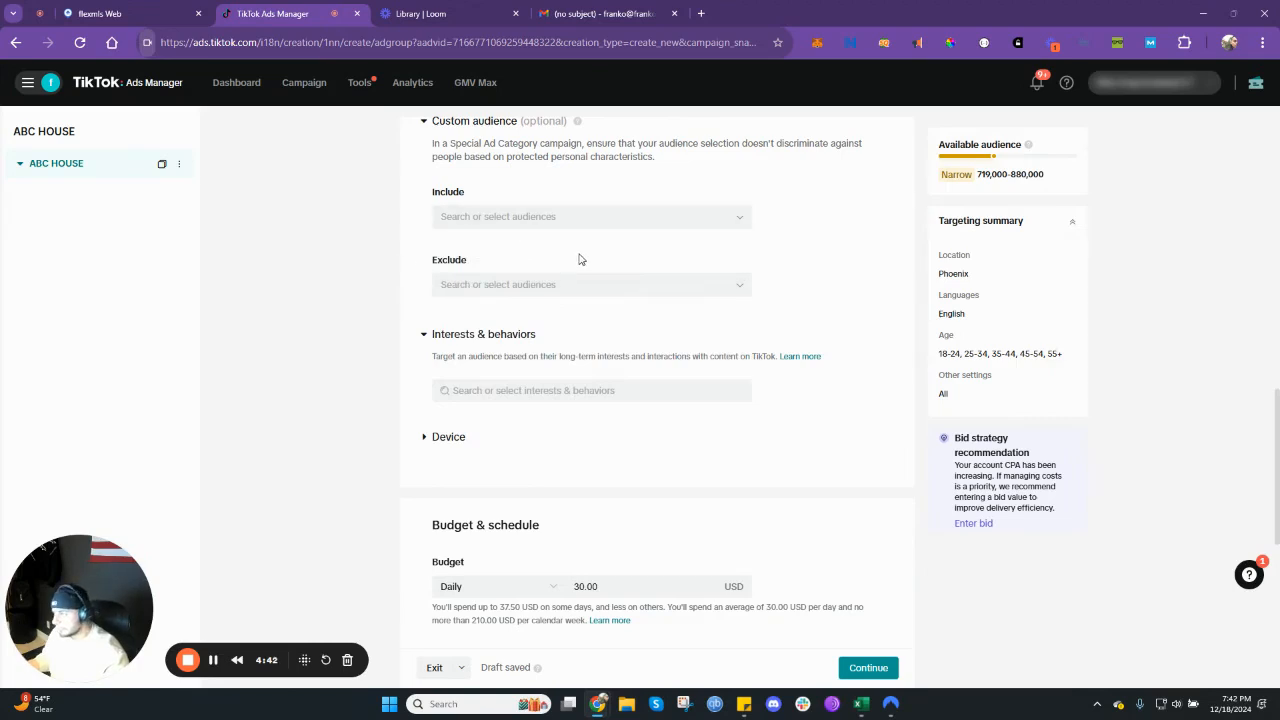
- Expand the device targeting section and review its operating system, model, connection and carrier options
scroll(578, 259, "down", 1)
scroll(579, 258, "down", 2)
scroll(570, 260, "up", 2)
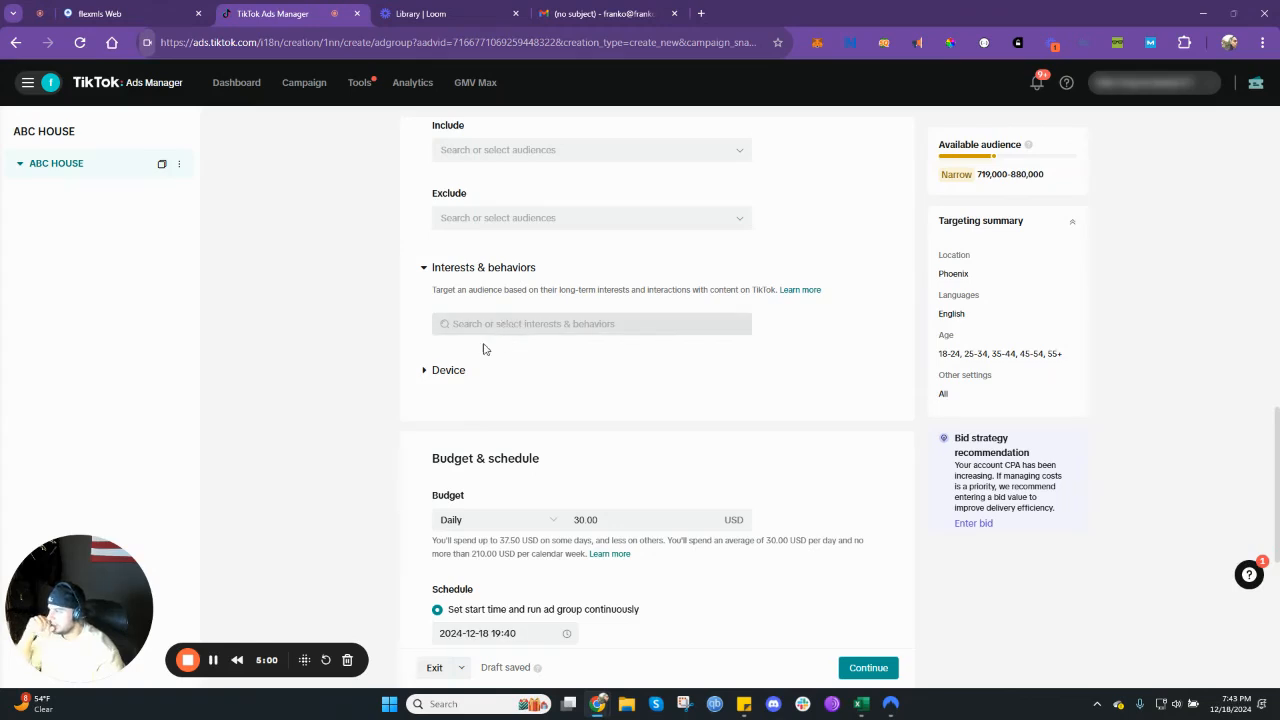
left_click(457, 369)
scroll(489, 366, "down", 3)
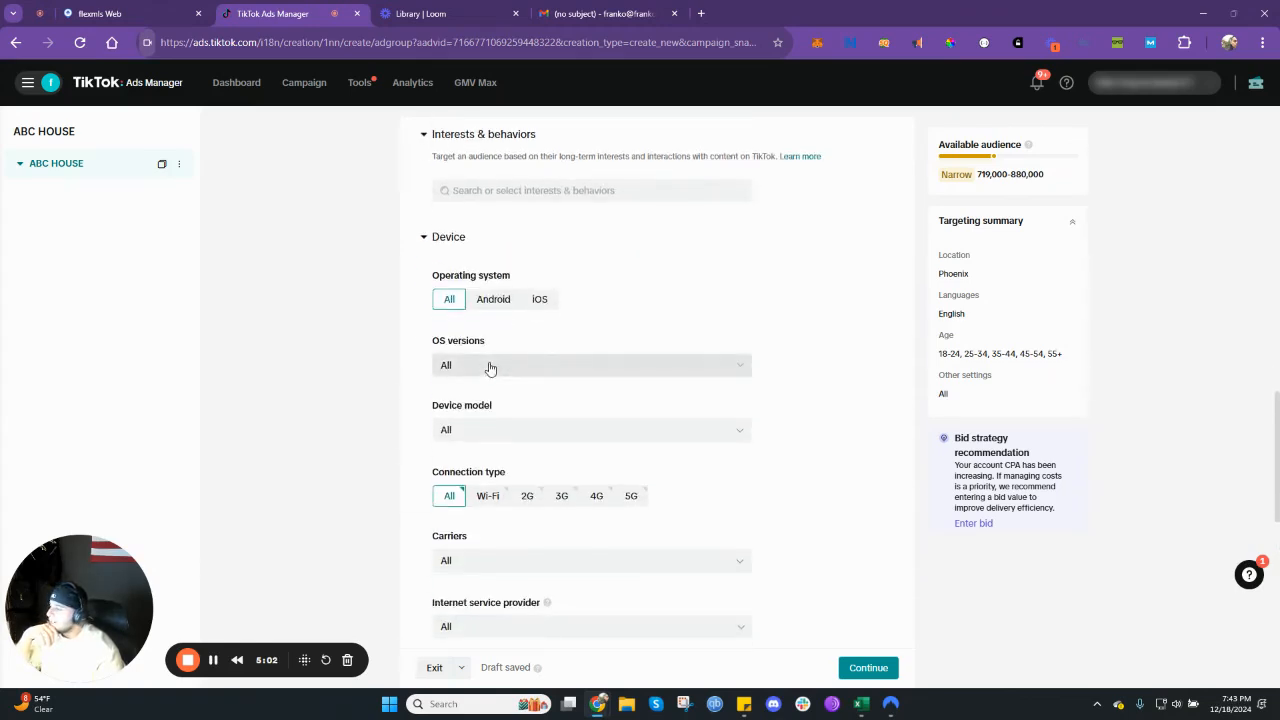
scroll(490, 368, "down", 1)
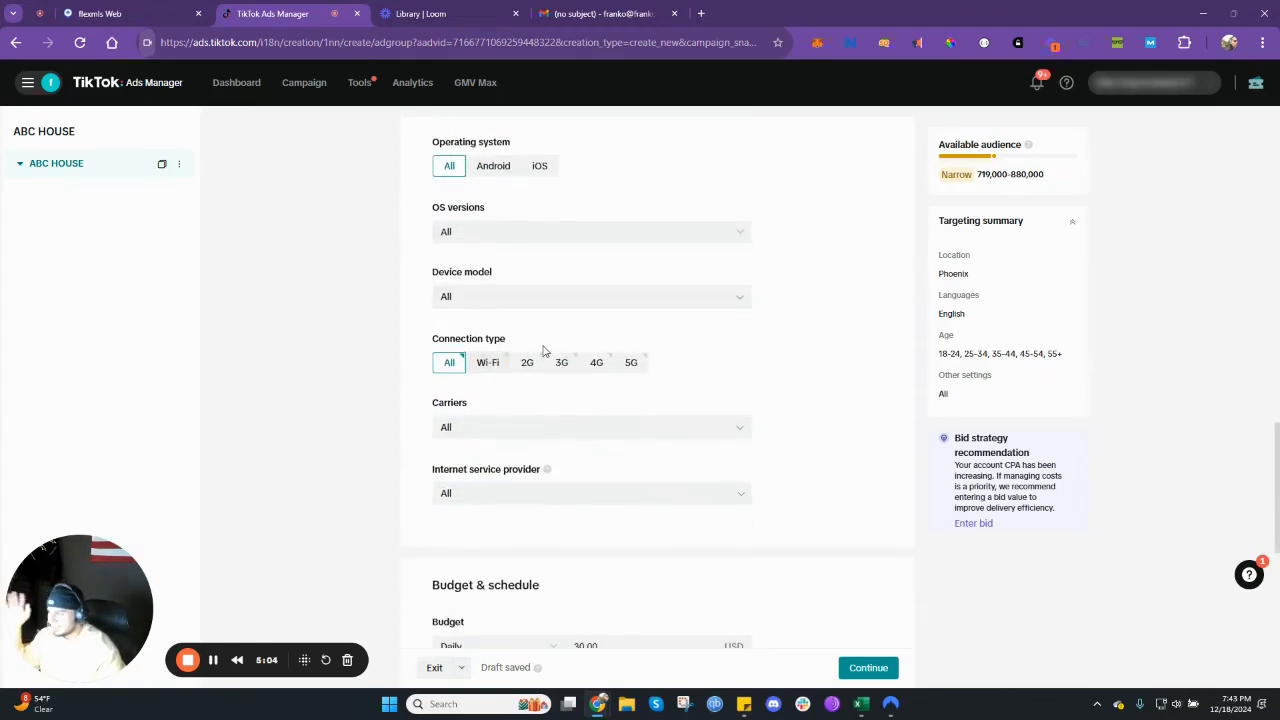
- Try a daily ad group budget of 20 USD and a replacement value of 215 USD
scroll(600, 366, "down", 4)
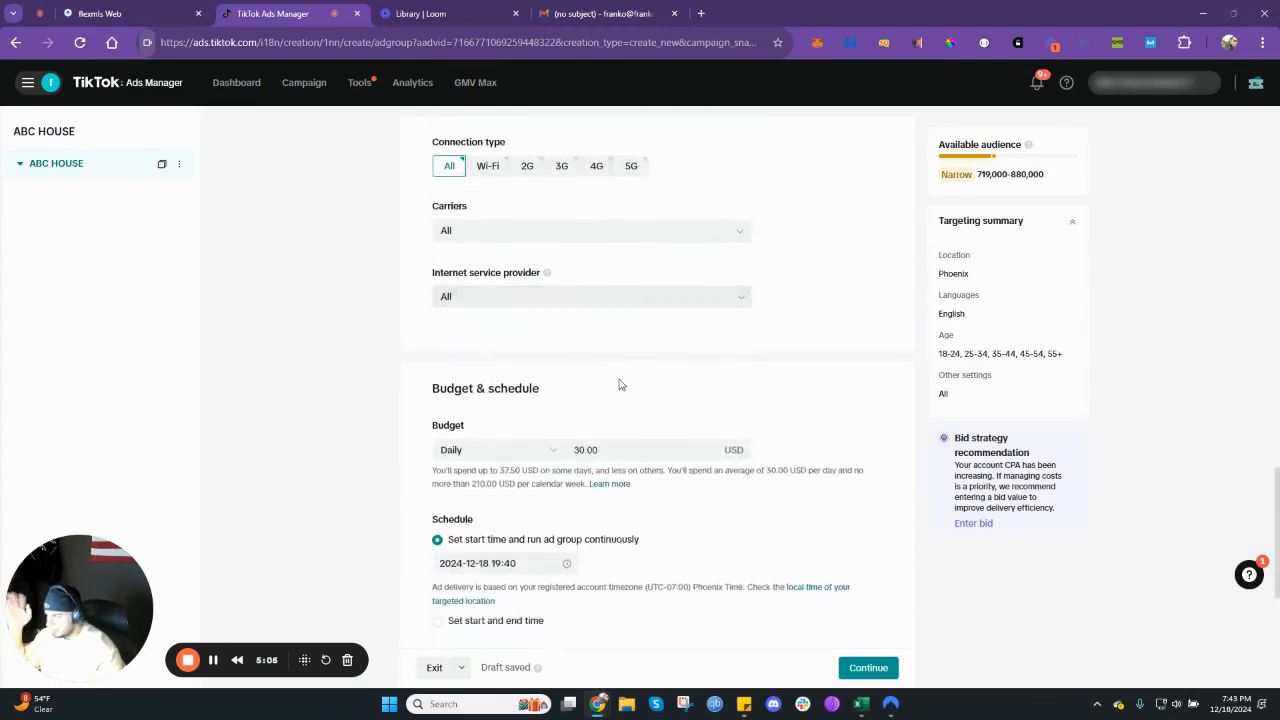
scroll(606, 437, "down", 1)
double_click(614, 313)
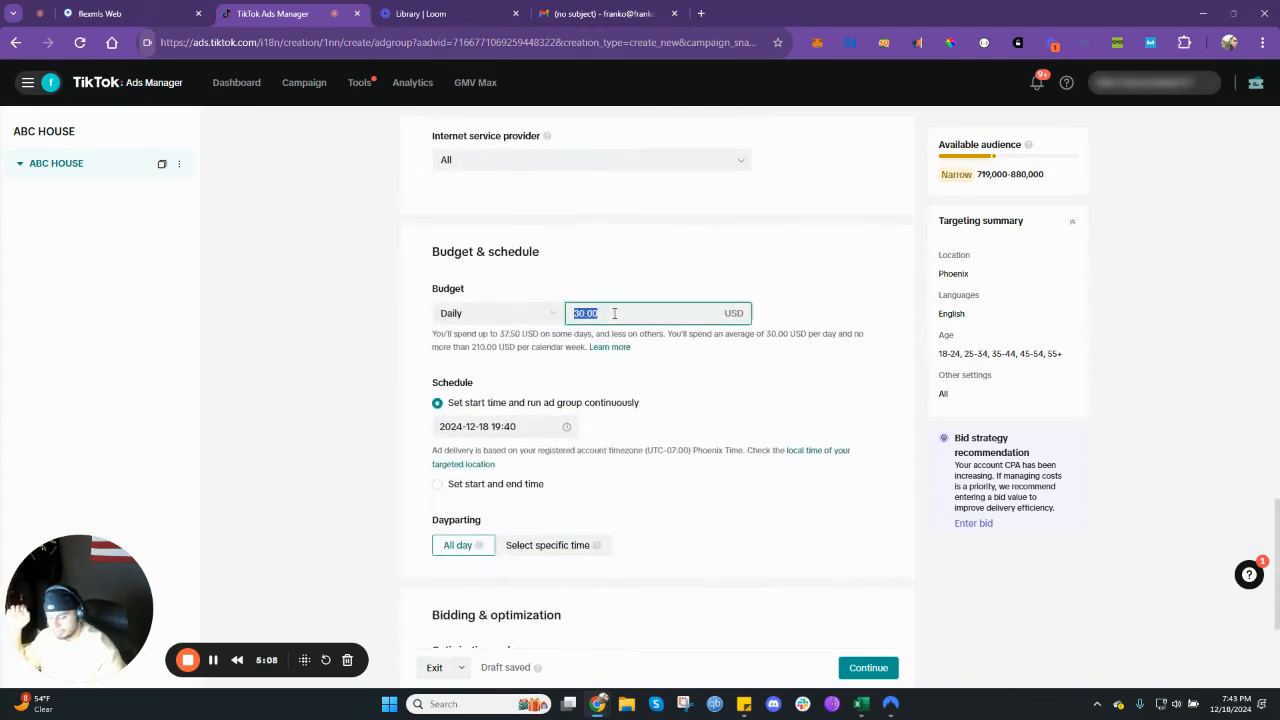
type("20")
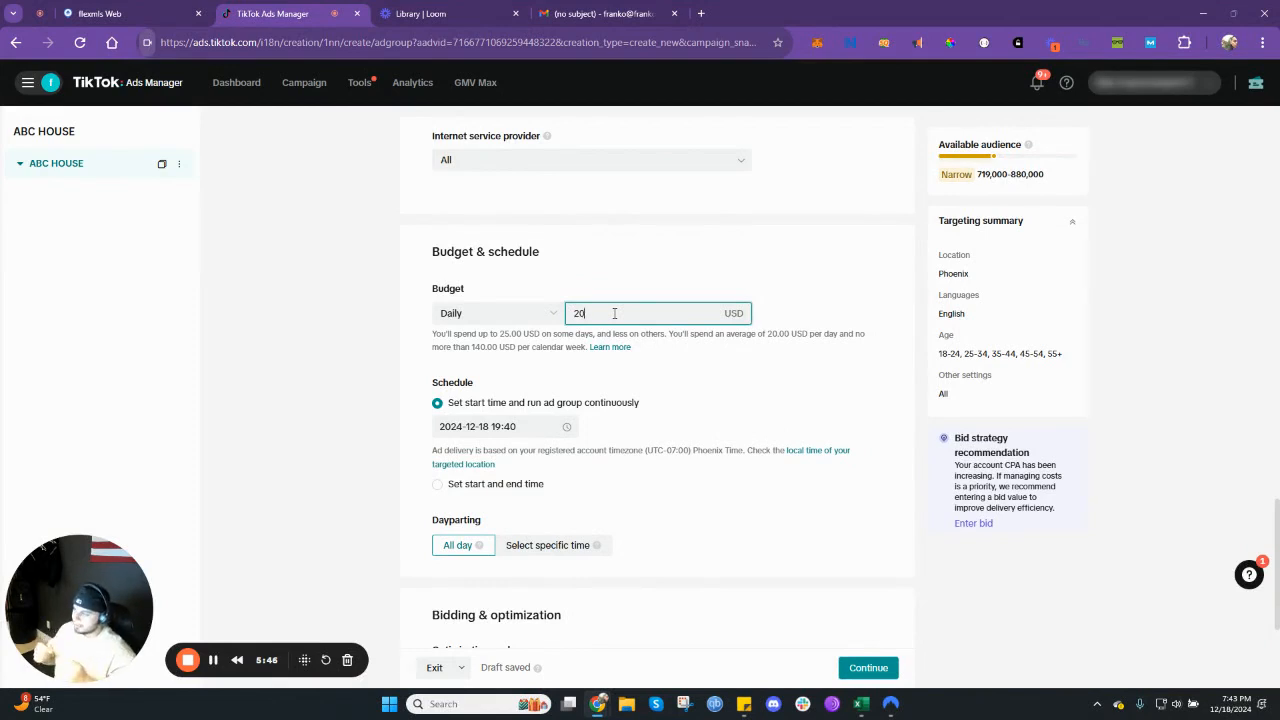
key("BackSpace")
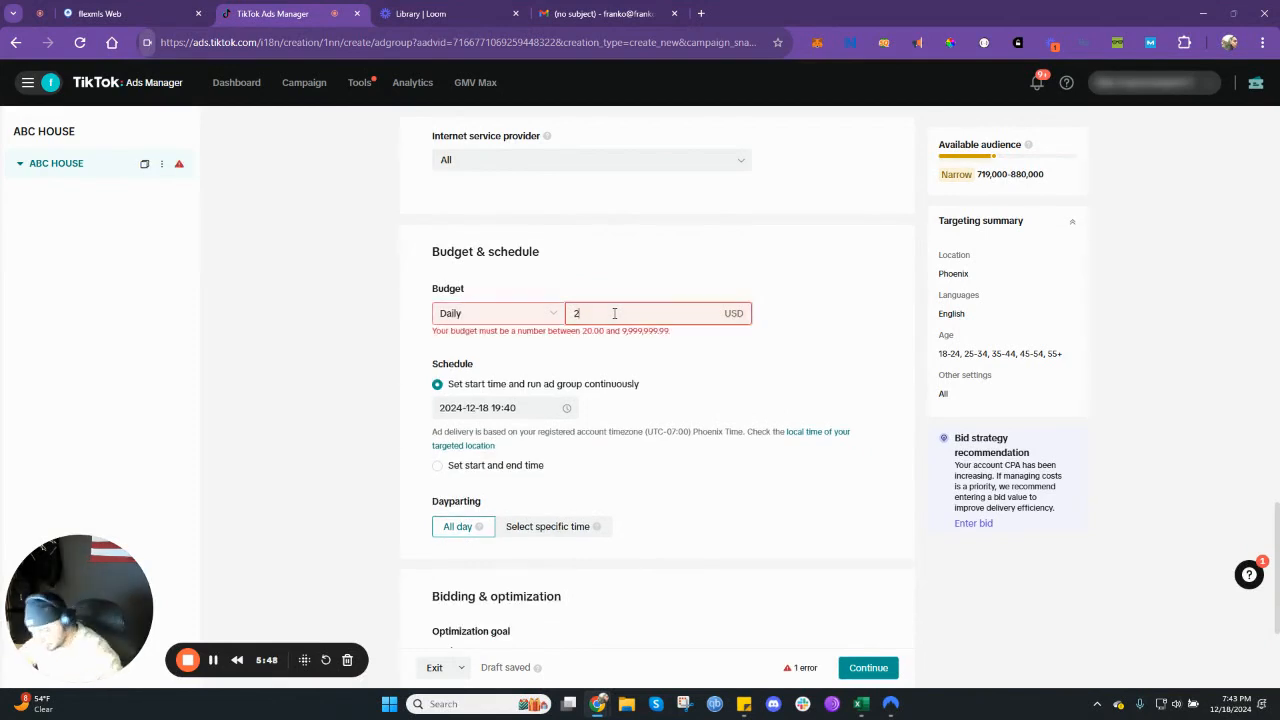
type("15")
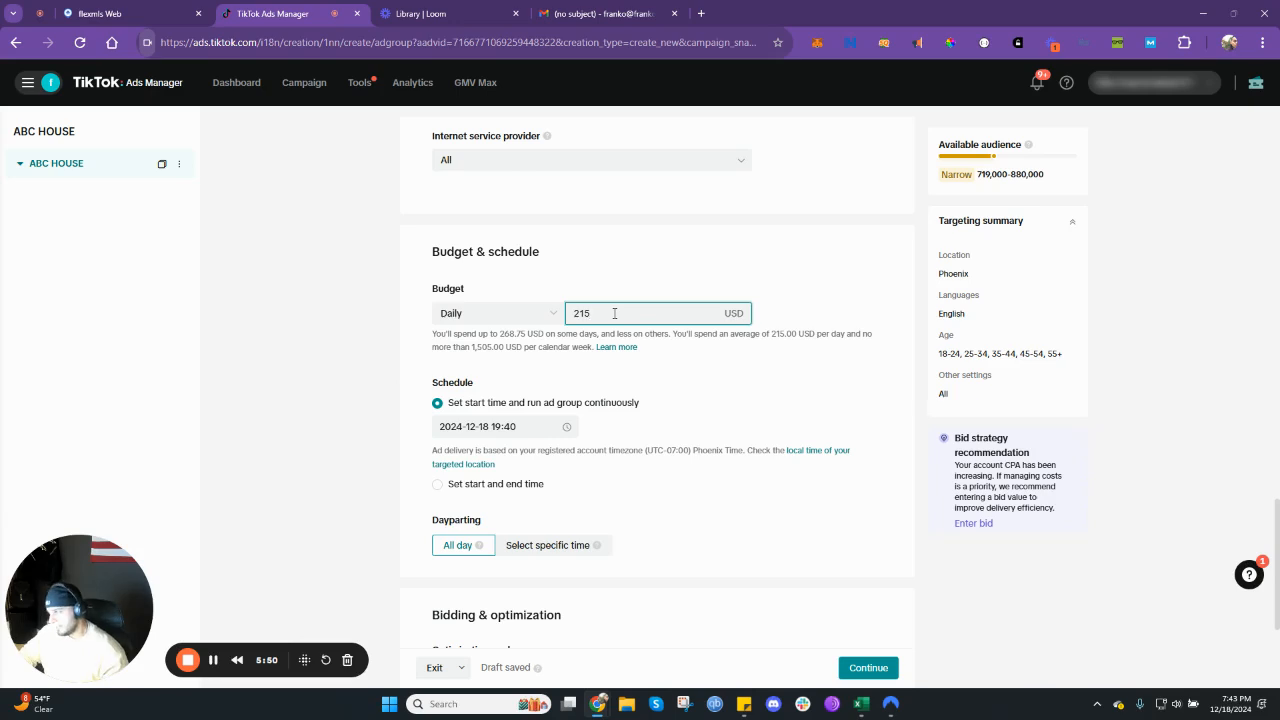
- Set the ad group's daily budget to 30 USD
key("BackSpace")
key("BackSpace")
key("BackSpace")
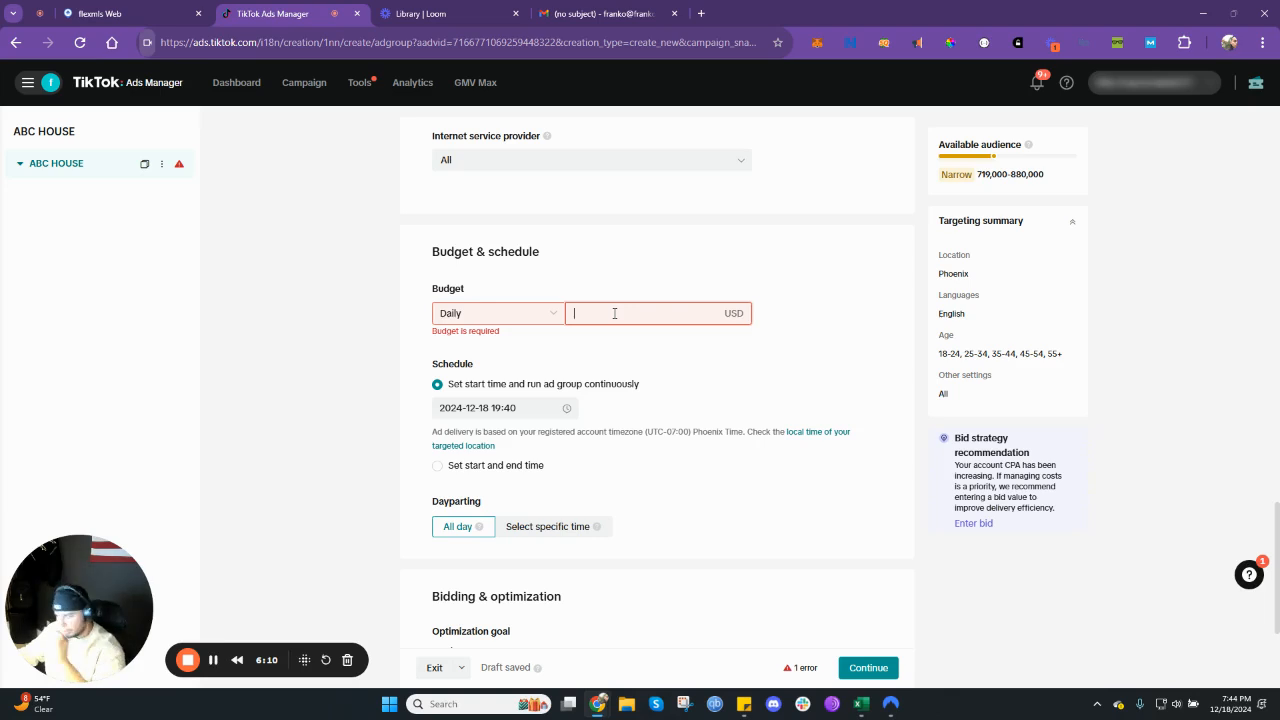
type("30")
left_click(491, 463)
scroll(534, 436, "down", 2)
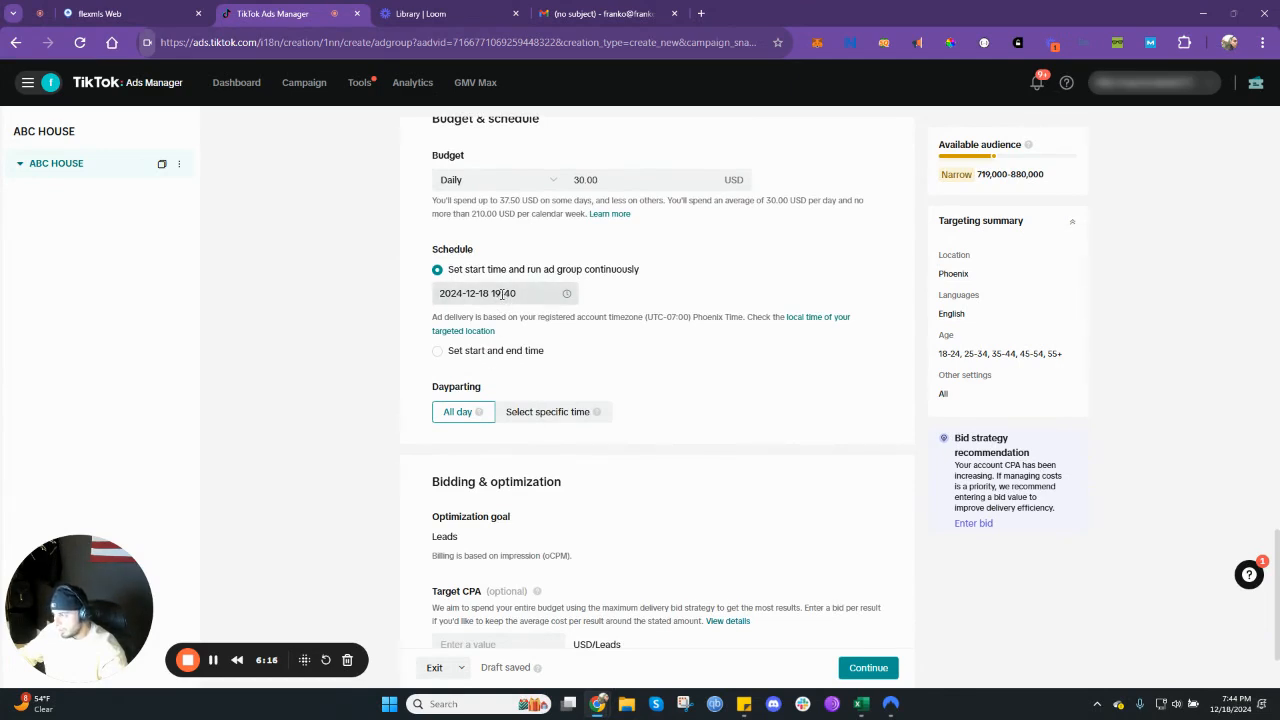
- Set the ad group's start date to December 19, 2024
left_click(500, 294)
left_click(431, 327)
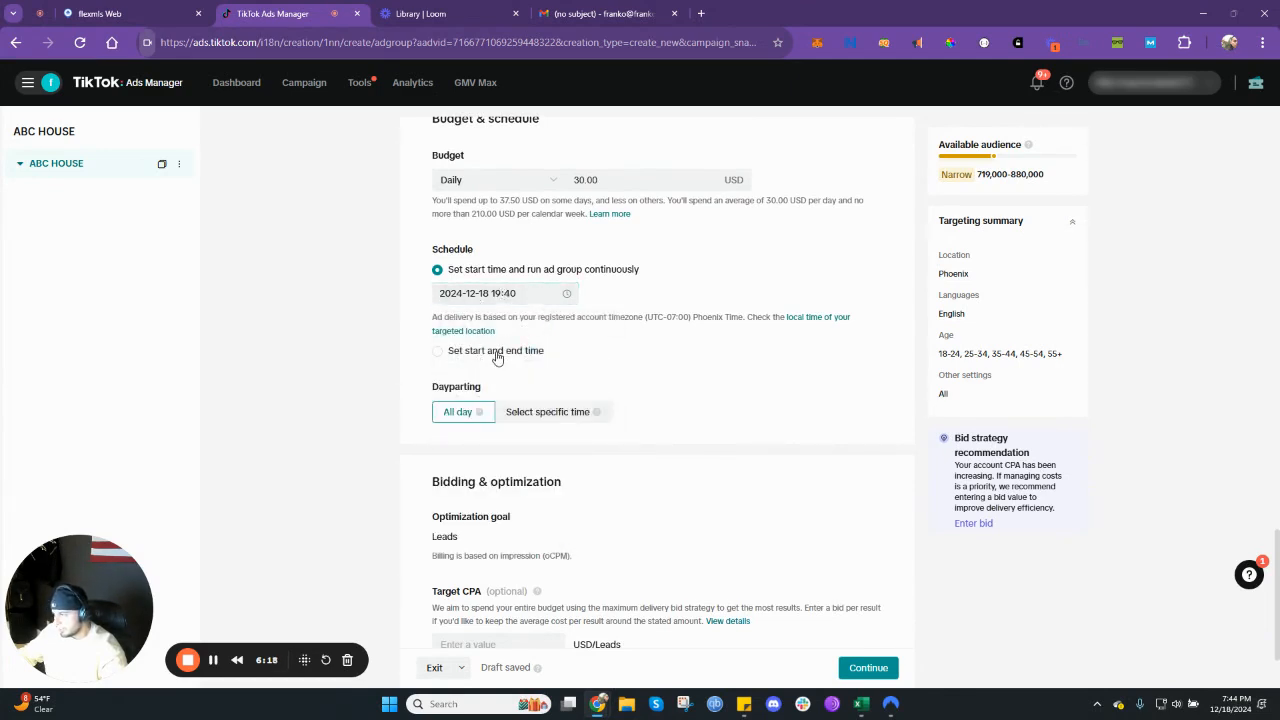
left_click(518, 294)
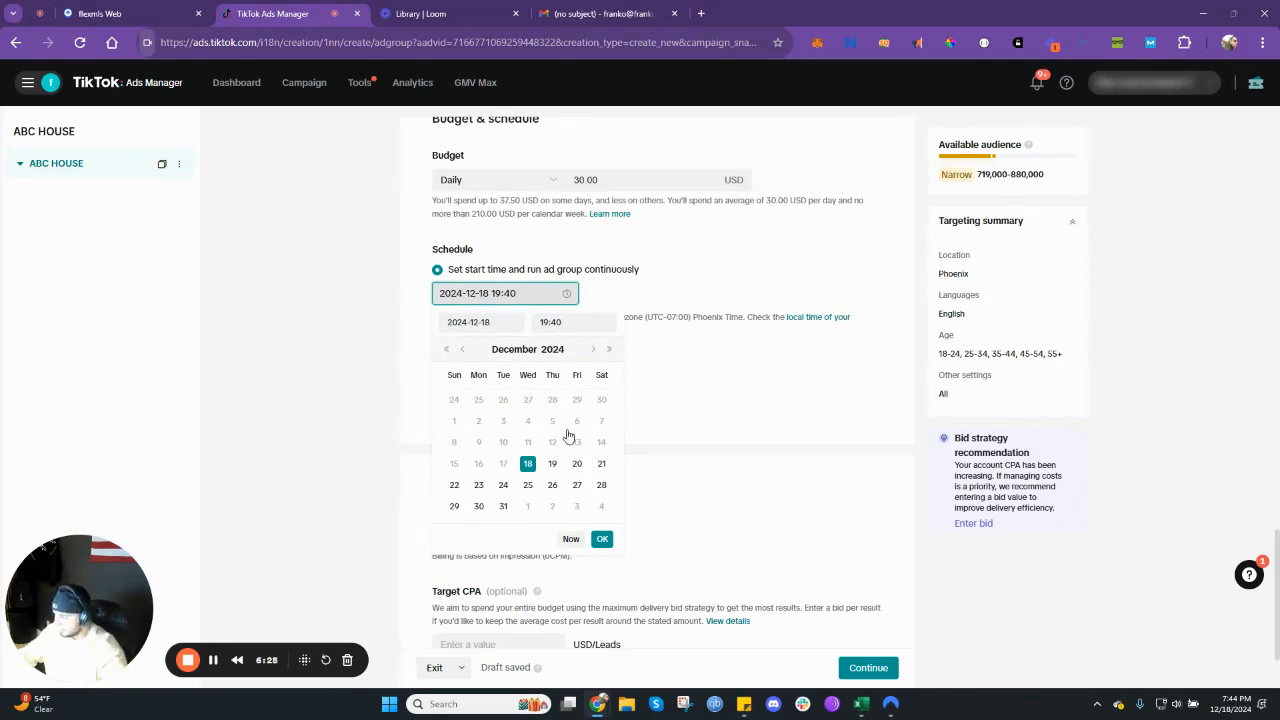
left_click(552, 463)
- Set the ad group's start time to 05:30 and close the date picker
left_click(583, 322)
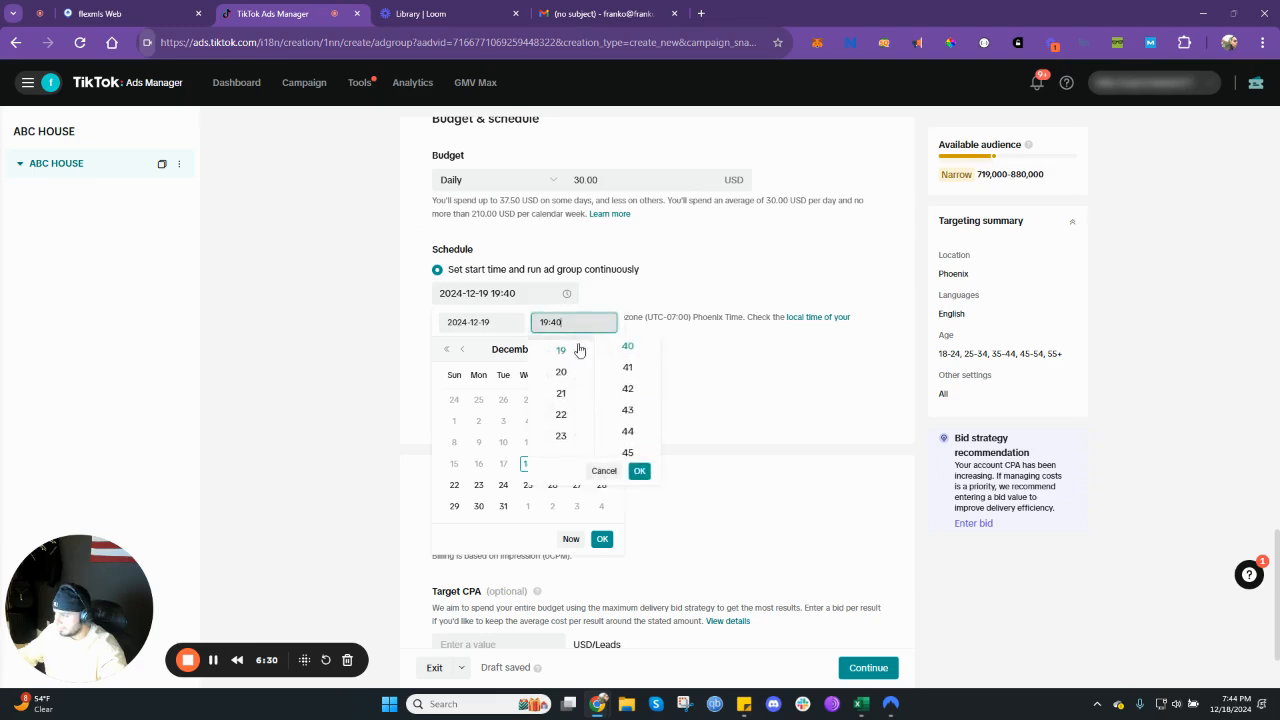
scroll(570, 360, "up", 5)
scroll(568, 412, "down", 1)
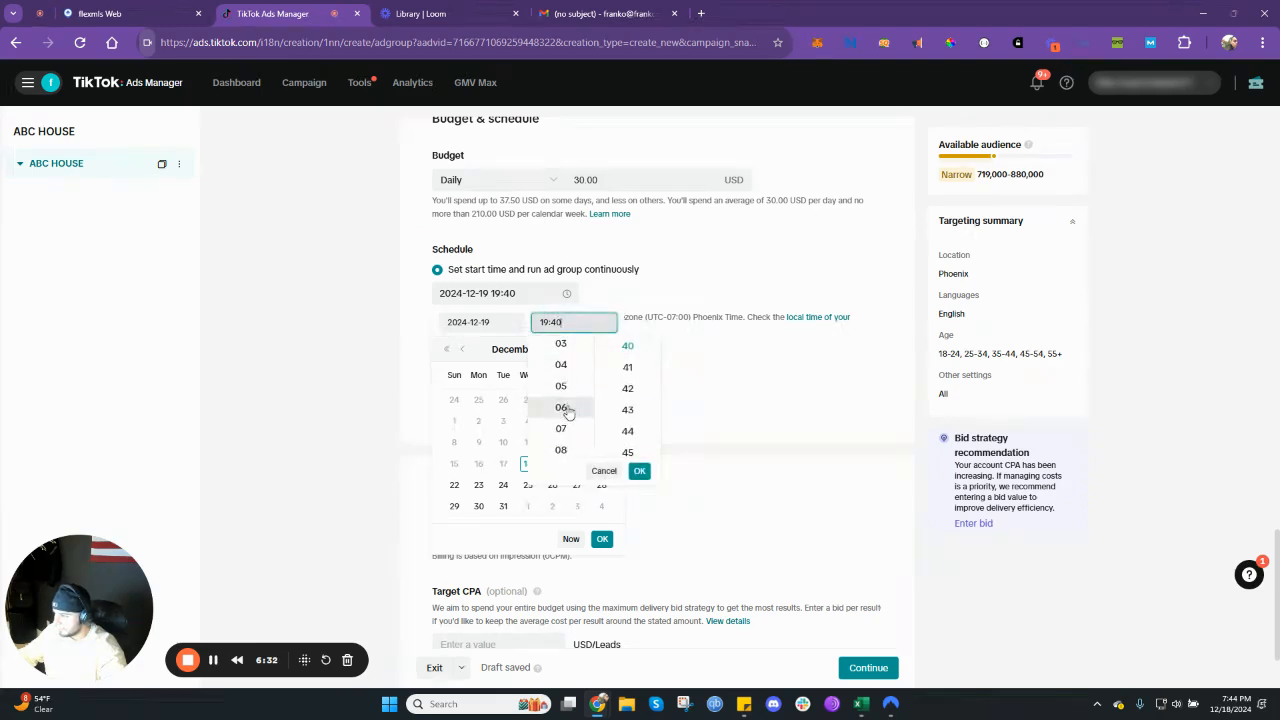
left_click(571, 393)
scroll(620, 402, "up", 3)
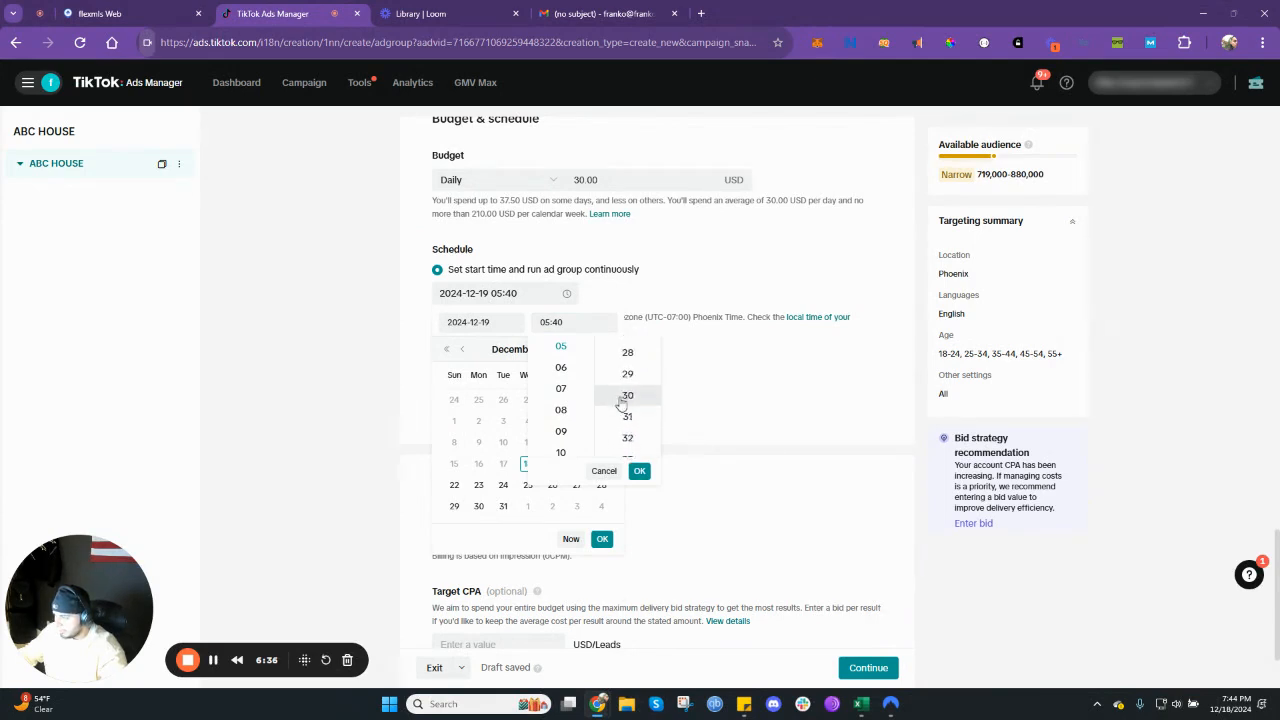
scroll(624, 404, "up", 1)
left_click(626, 408)
left_click(640, 471)
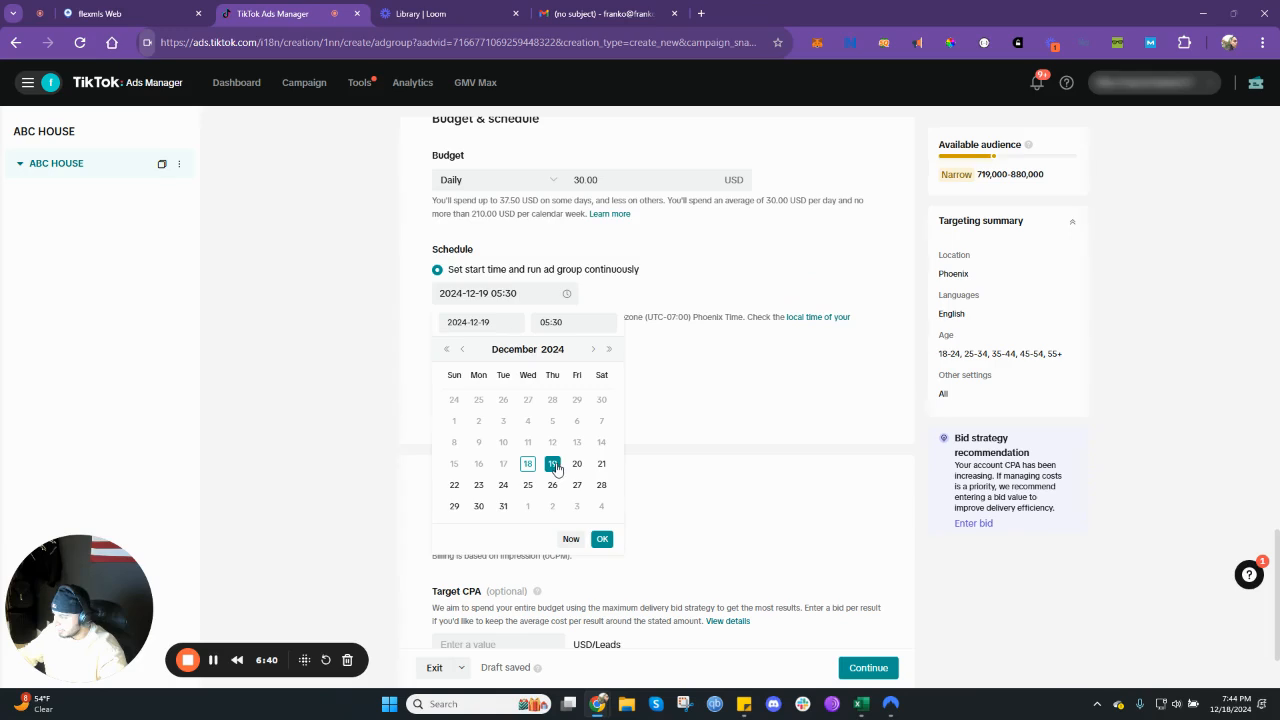
left_click(662, 370)
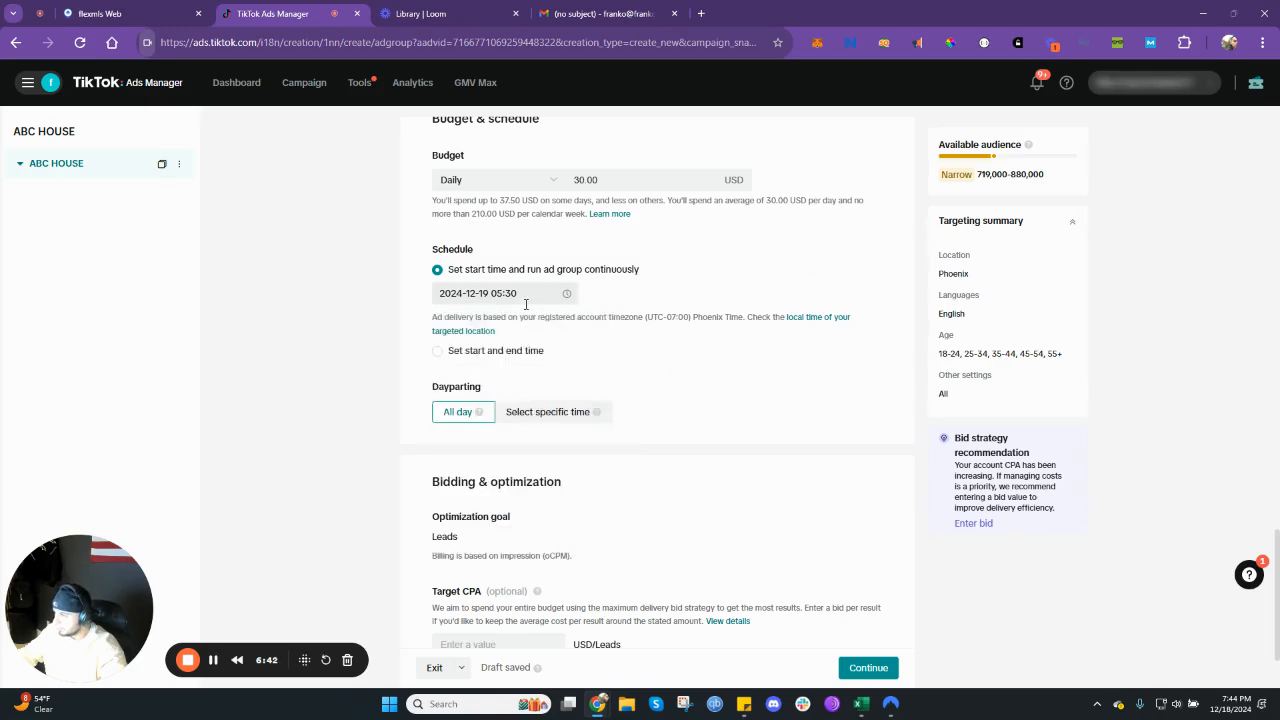
- Switch the schedule to a set start and end time, with January 2, 2025 as the end date
left_click(503, 351)
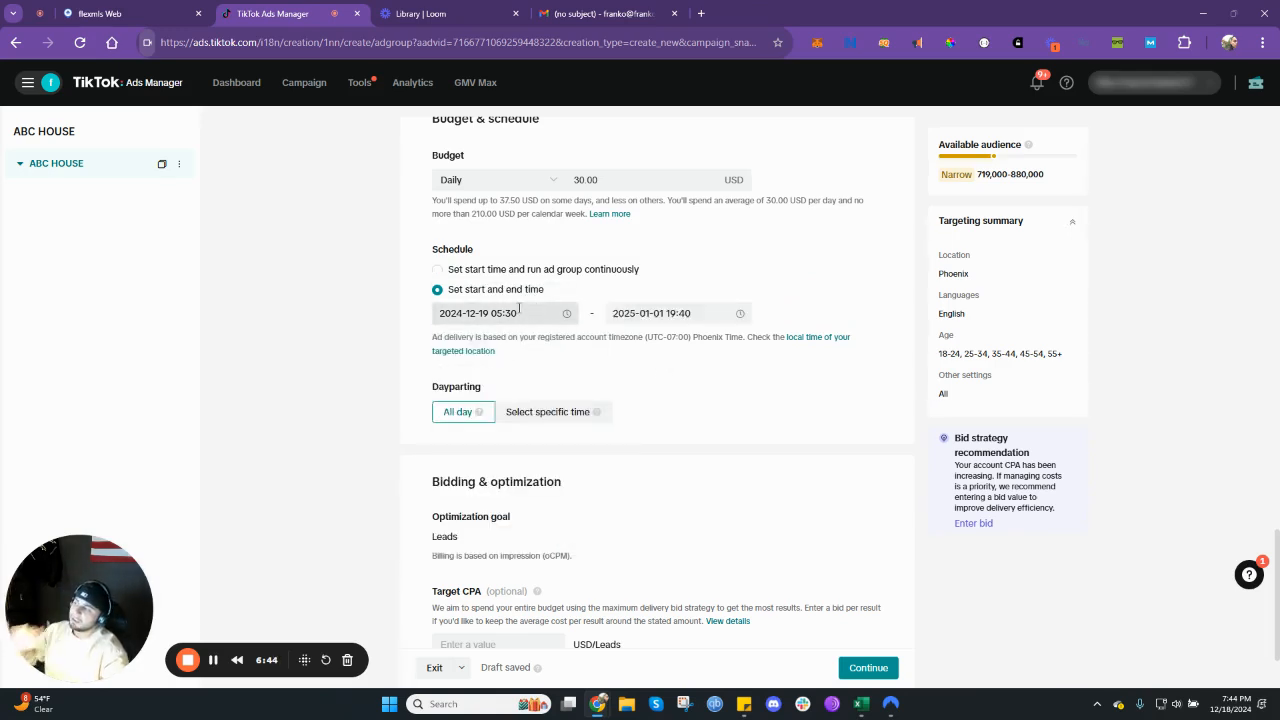
left_click(519, 312)
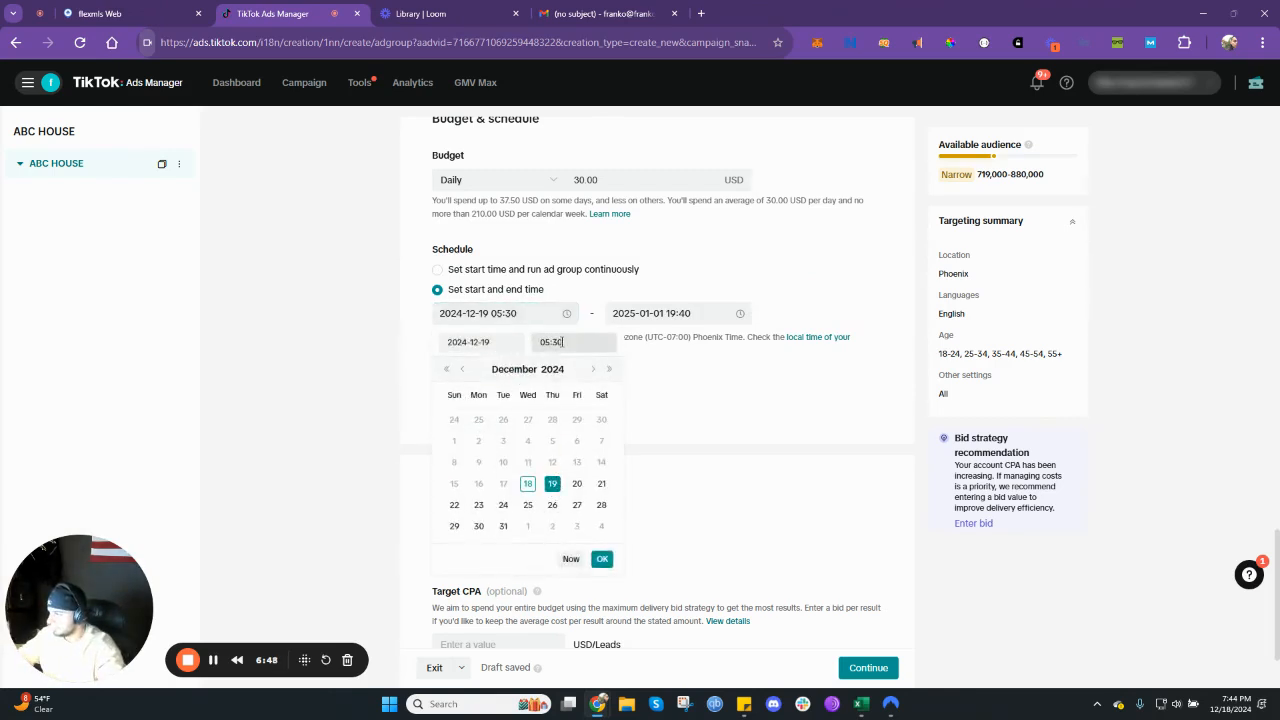
left_click(599, 561)
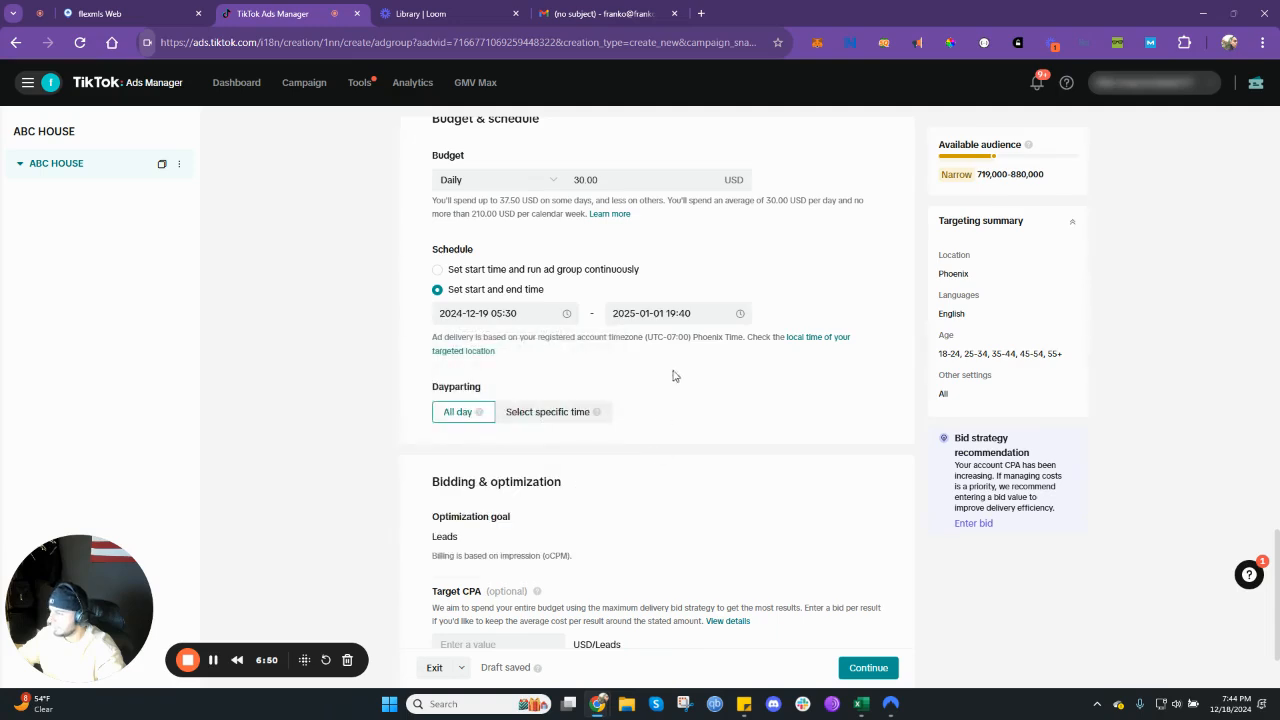
left_click(672, 313)
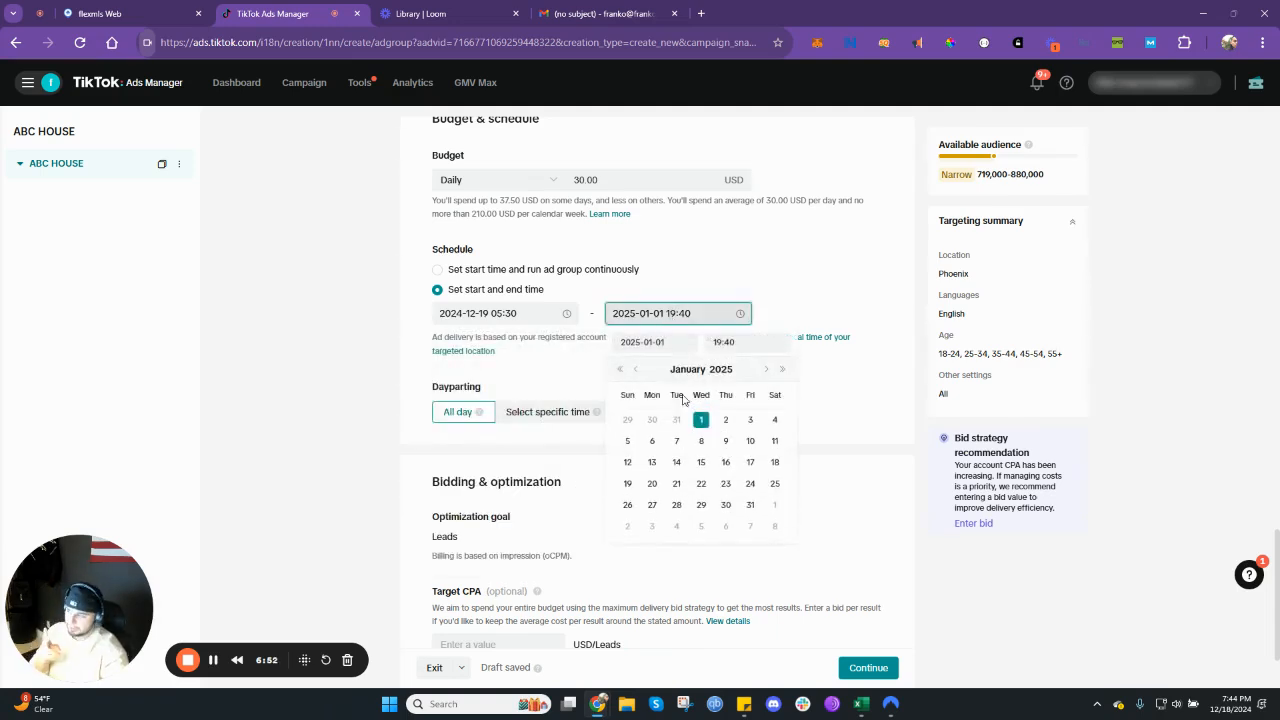
left_click(512, 311)
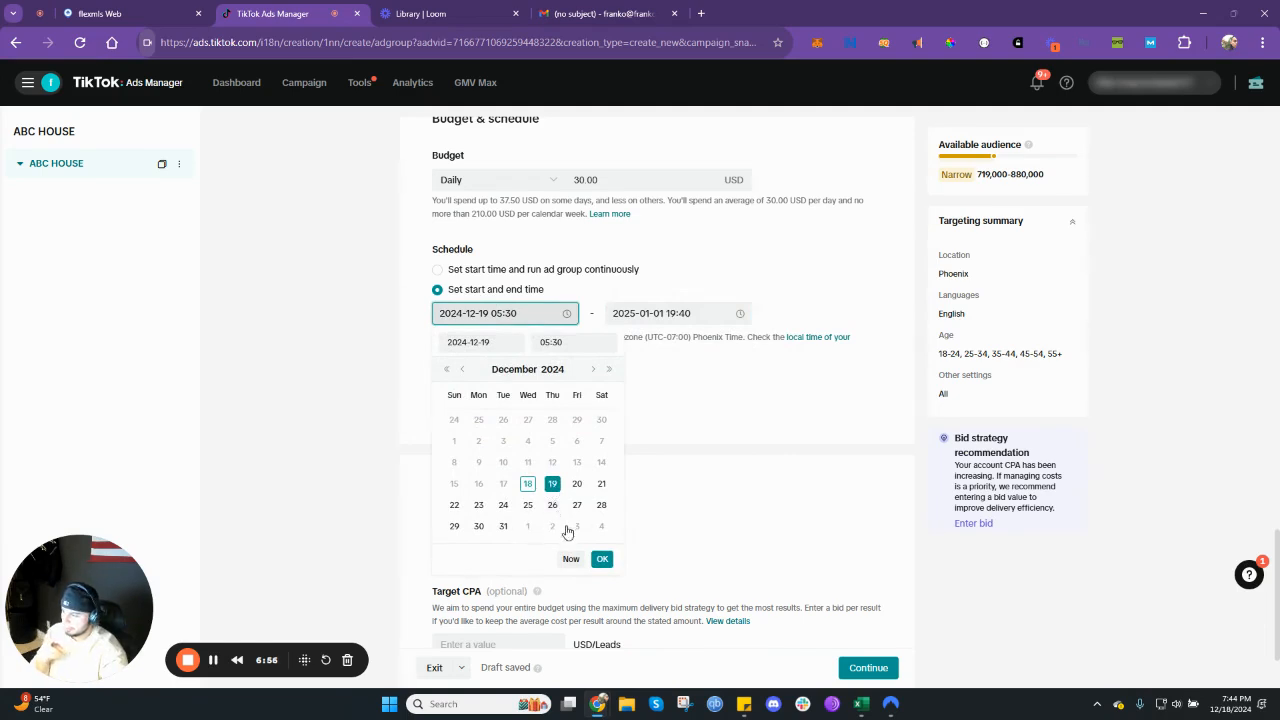
left_click(686, 318)
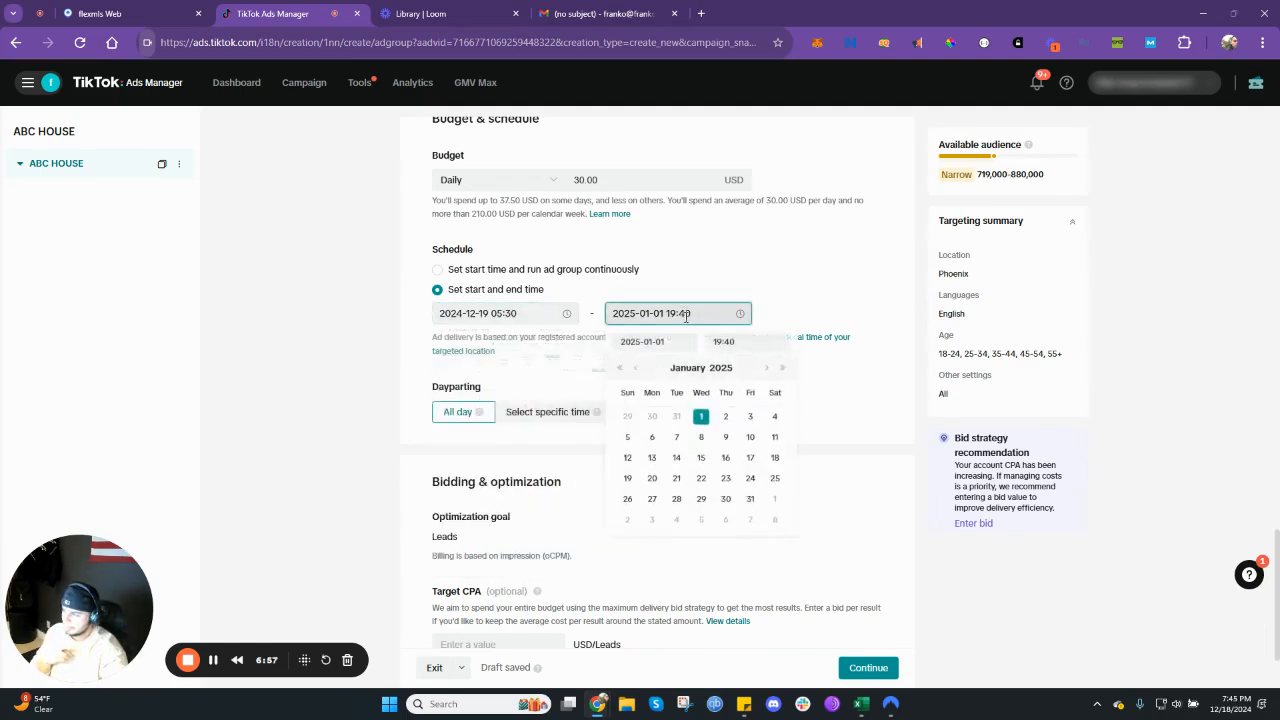
left_click(726, 419)
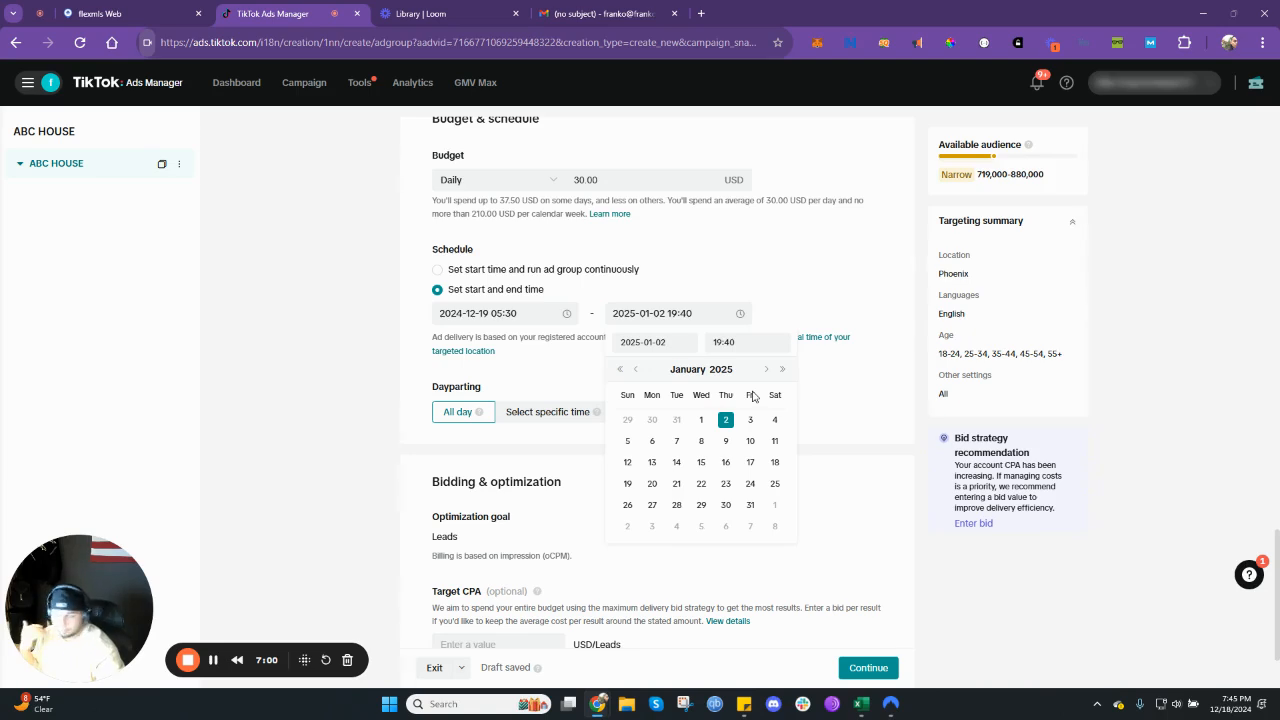
- Set the schedule's end time to 23:59 and close the date picker
left_click(745, 342)
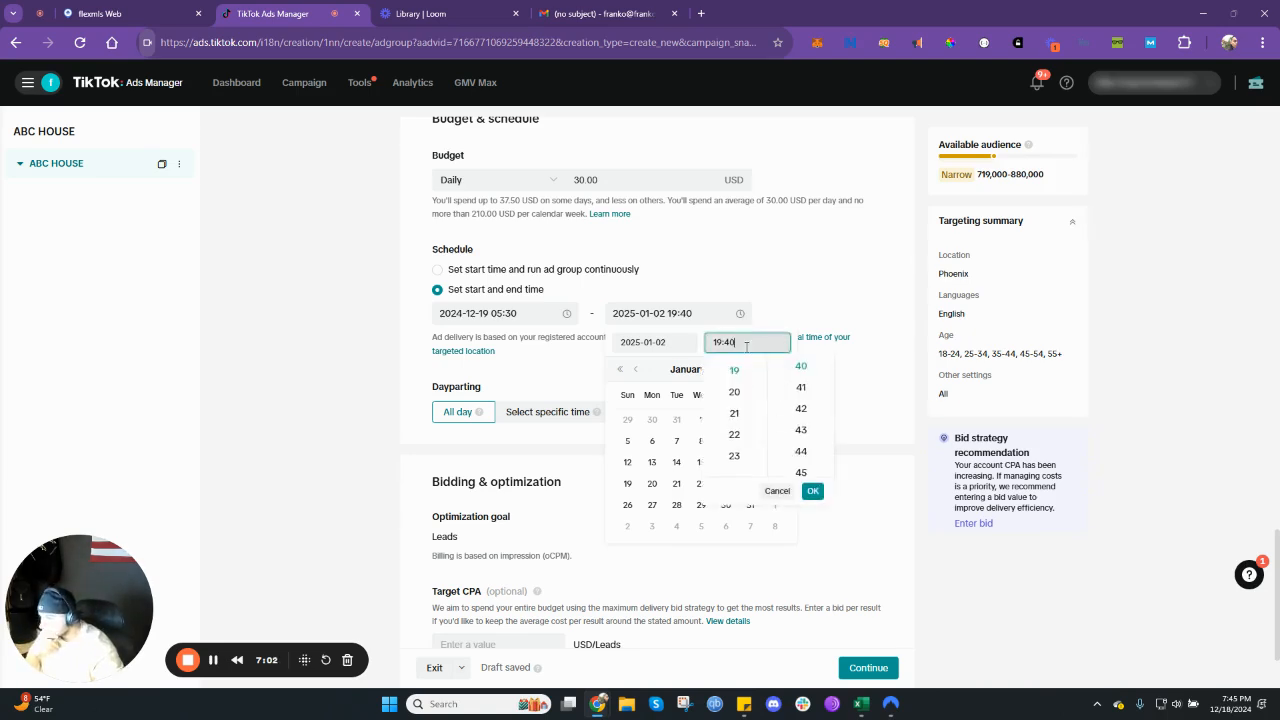
left_click(735, 456)
scroll(797, 455, "down", 5)
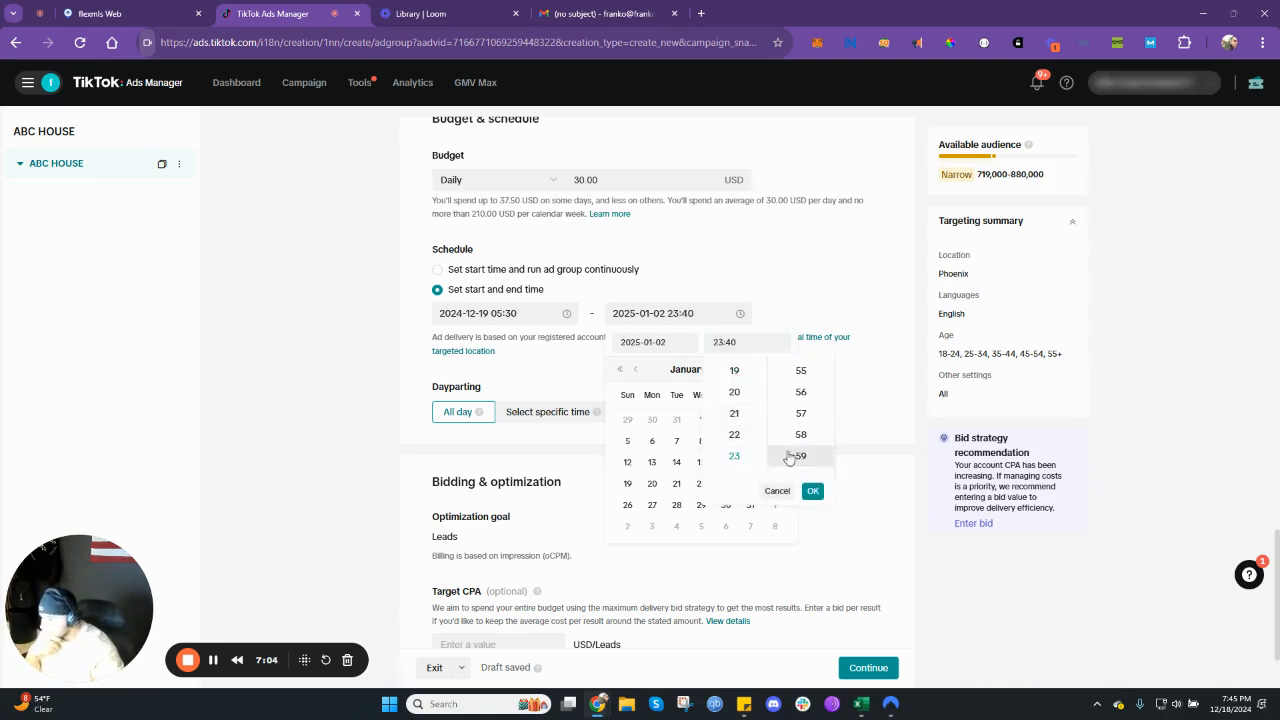
left_click(802, 457)
left_click(812, 490)
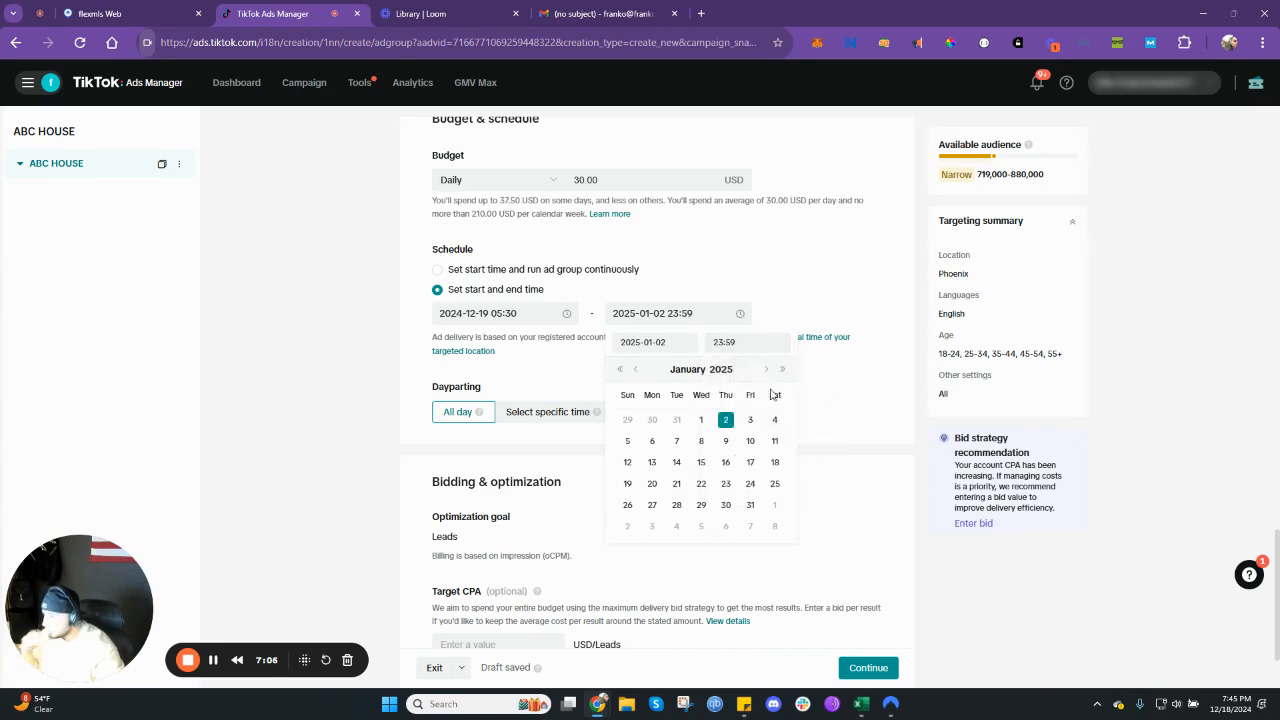
left_click(829, 398)
- Leave the optional target CPA empty and continue to the ad creation page
scroll(550, 410, "down", 1)
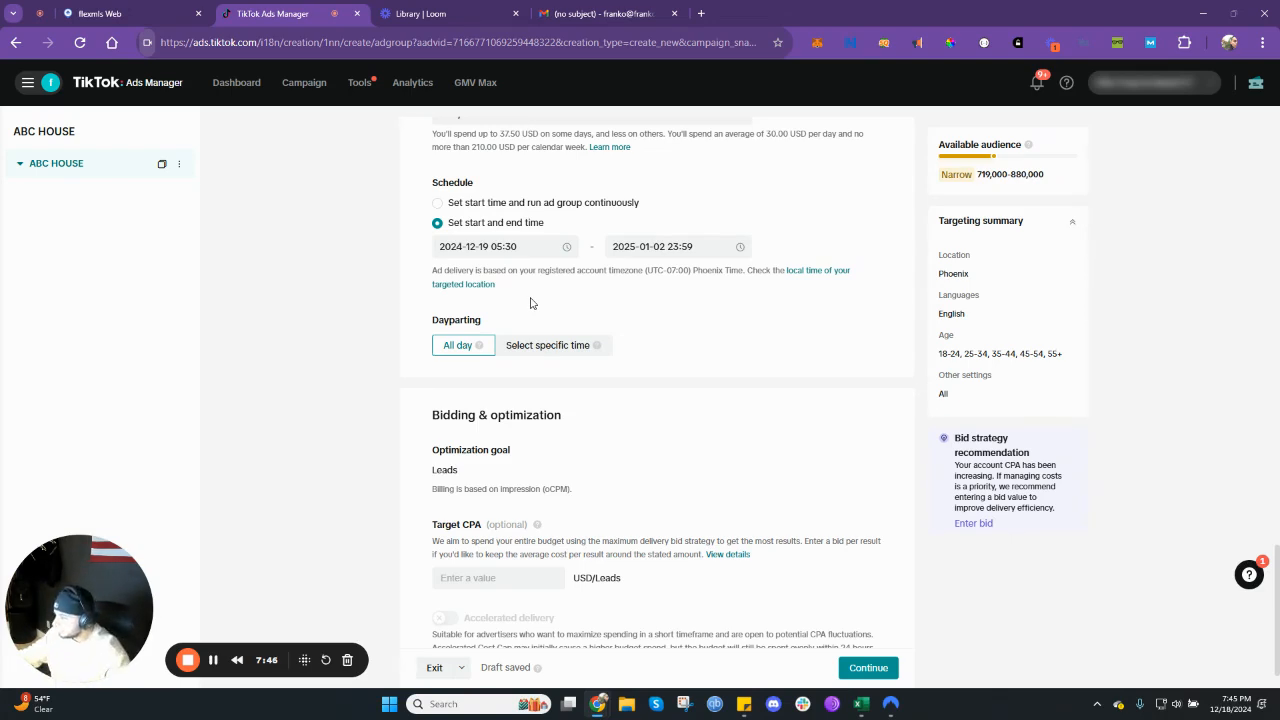
scroll(531, 303, "down", 1)
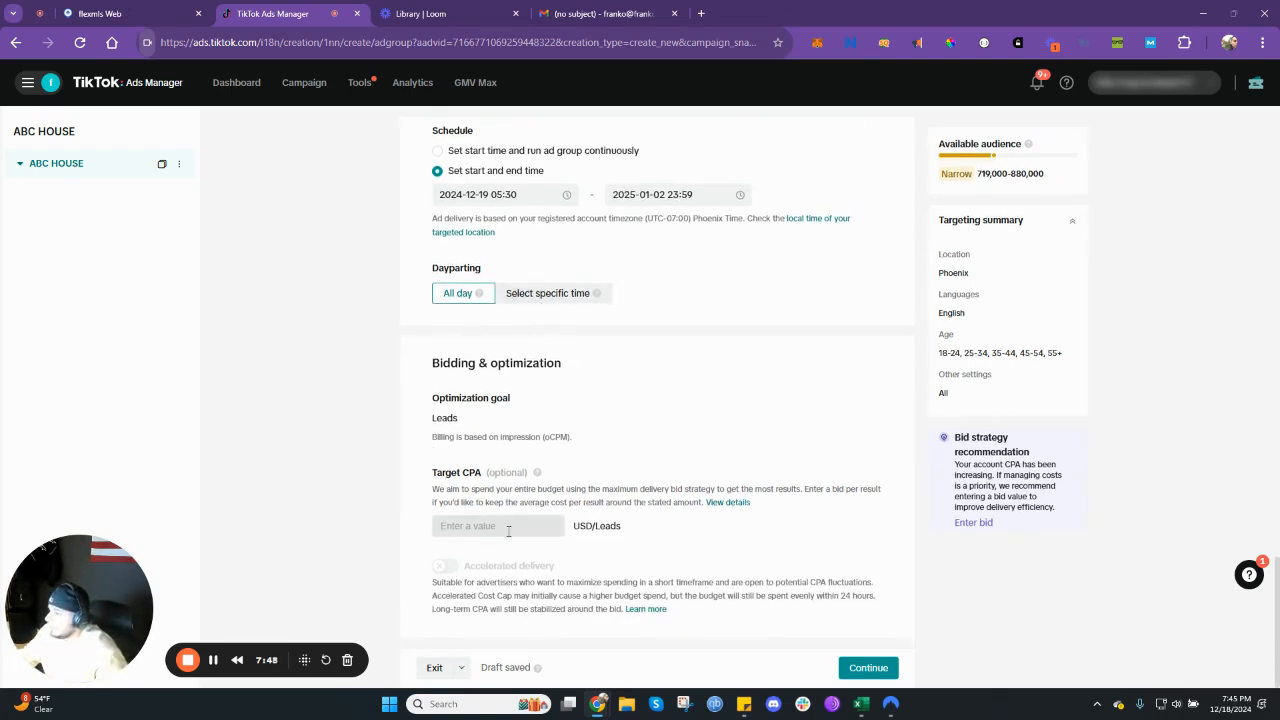
left_click(868, 667)
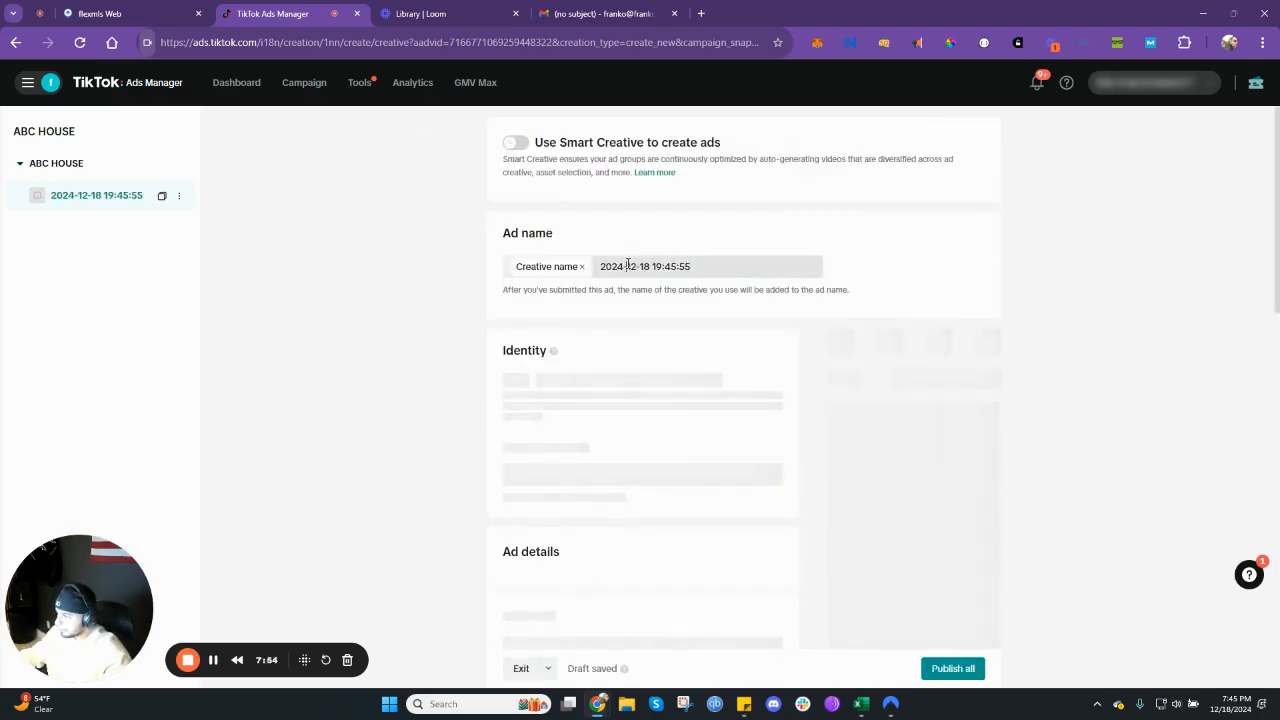
- Replace the date and time in the ad name with ABC HOUSE
triple_click(628, 265)
type("ABC")
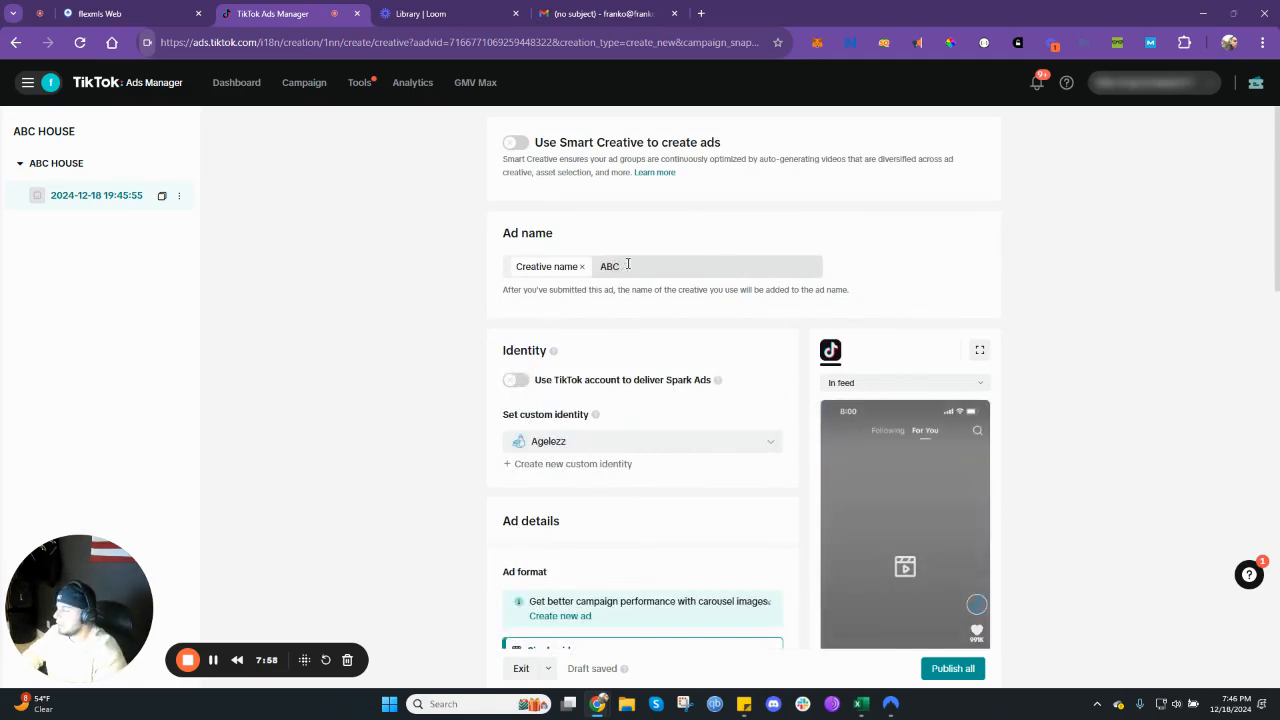
type(" HOUSE")
- Turn on Spark Ads delivery through a TikTok account and choose the post authorized by account option
scroll(628, 266, "down", 1)
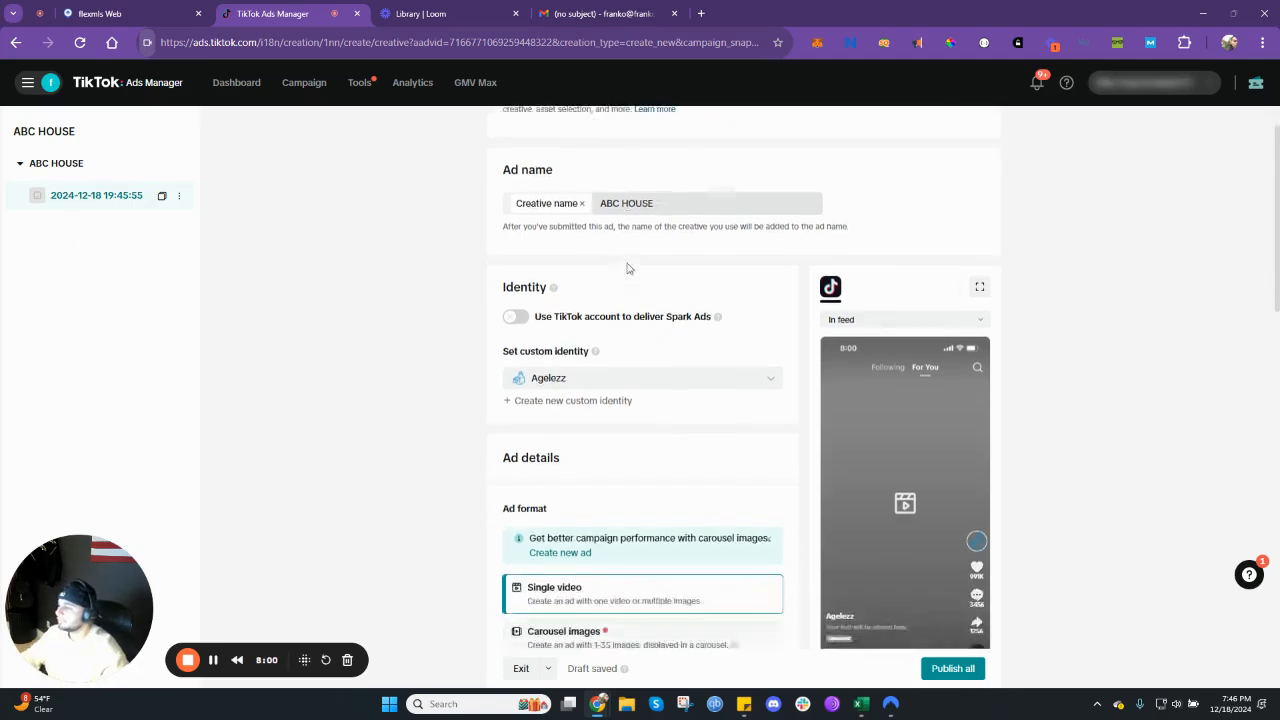
left_click(516, 316)
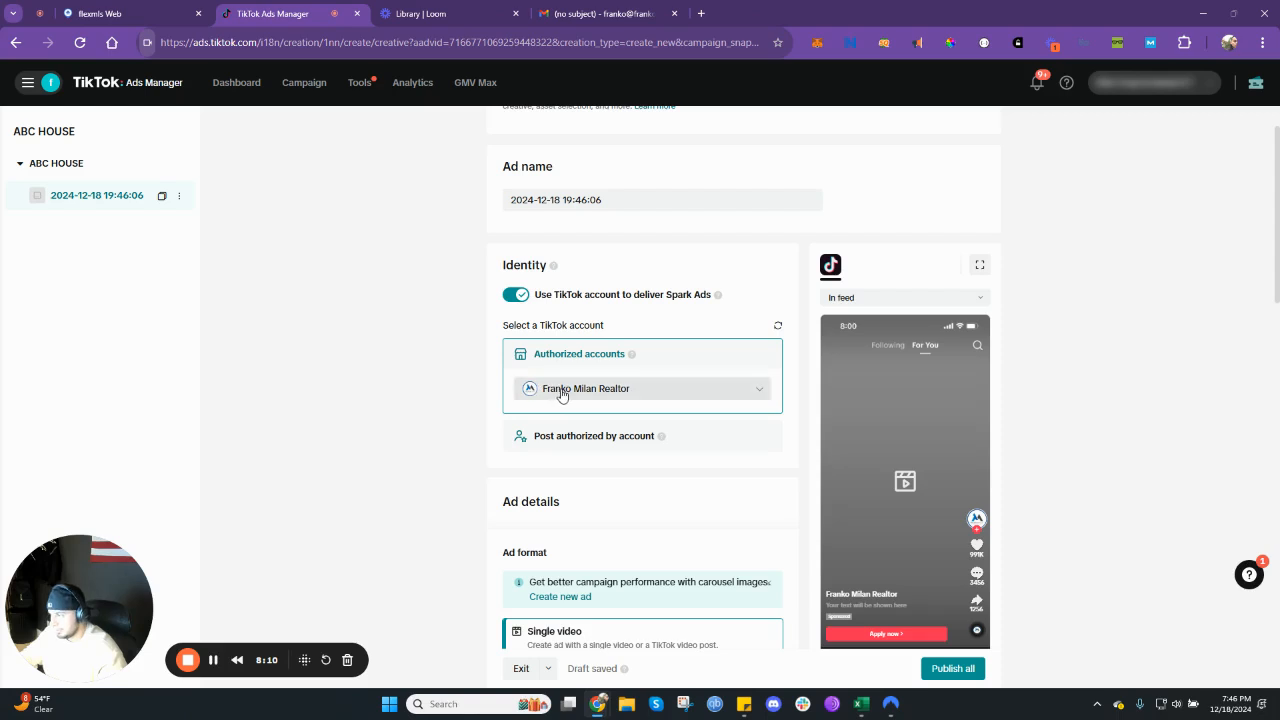
left_click(601, 440)
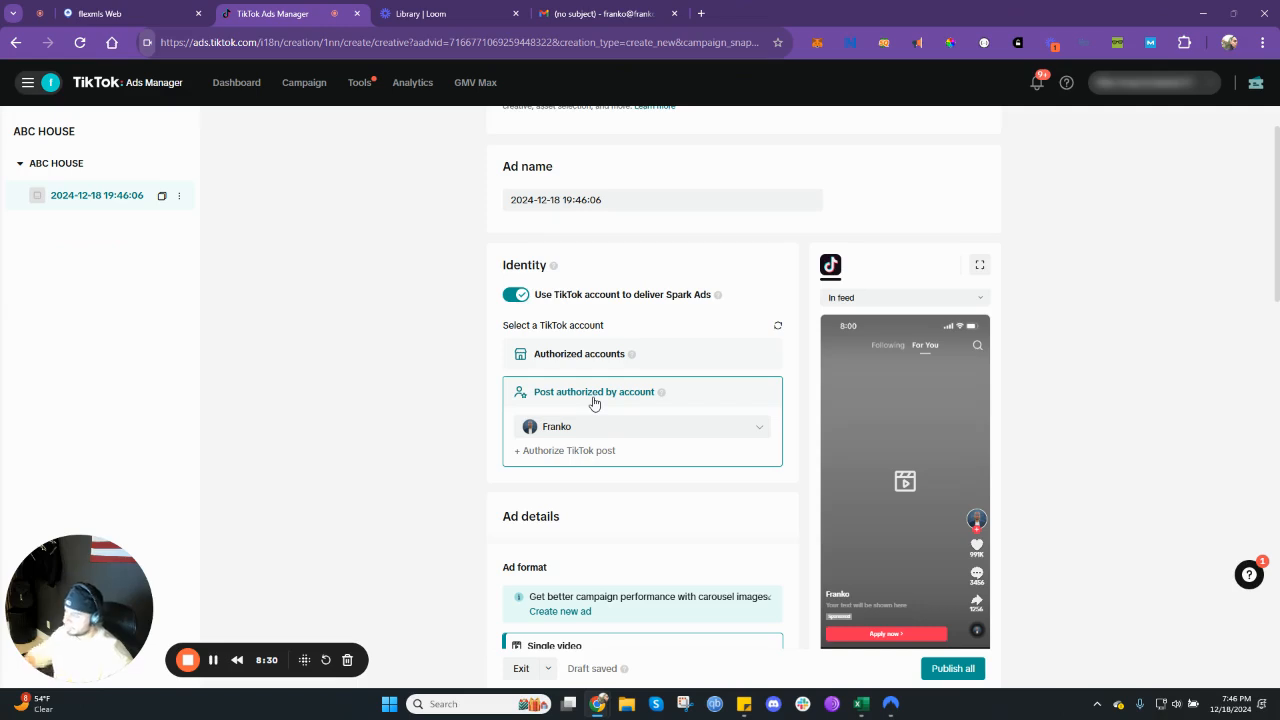
- Choose the TikTok account for the authorized post from the available accounts
scroll(592, 404, "down", 1)
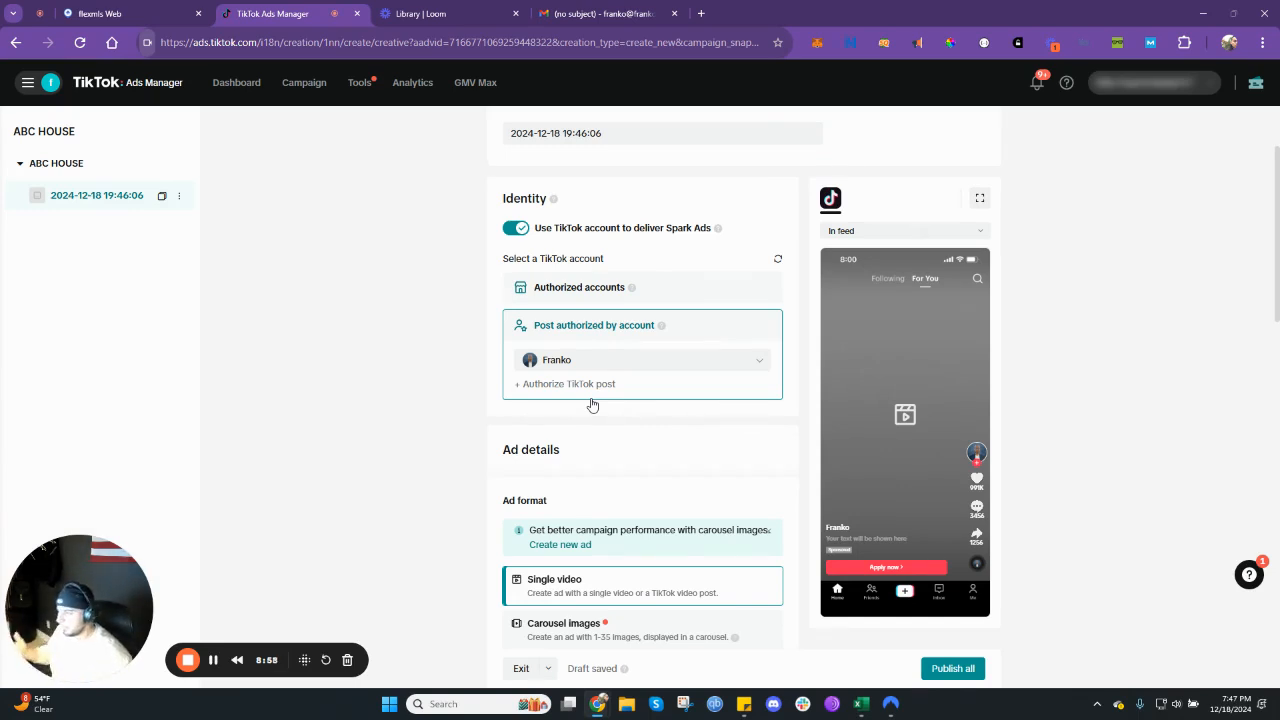
scroll(592, 410, "down", 3)
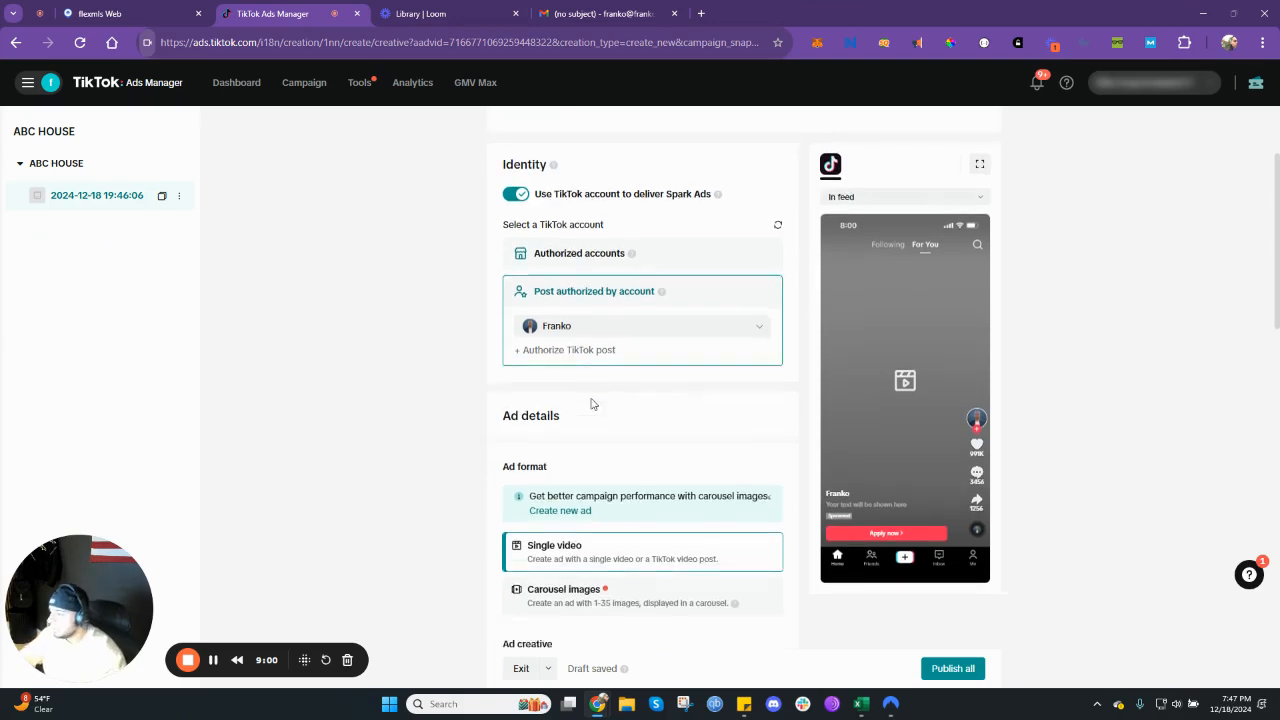
scroll(590, 270, "up", 1)
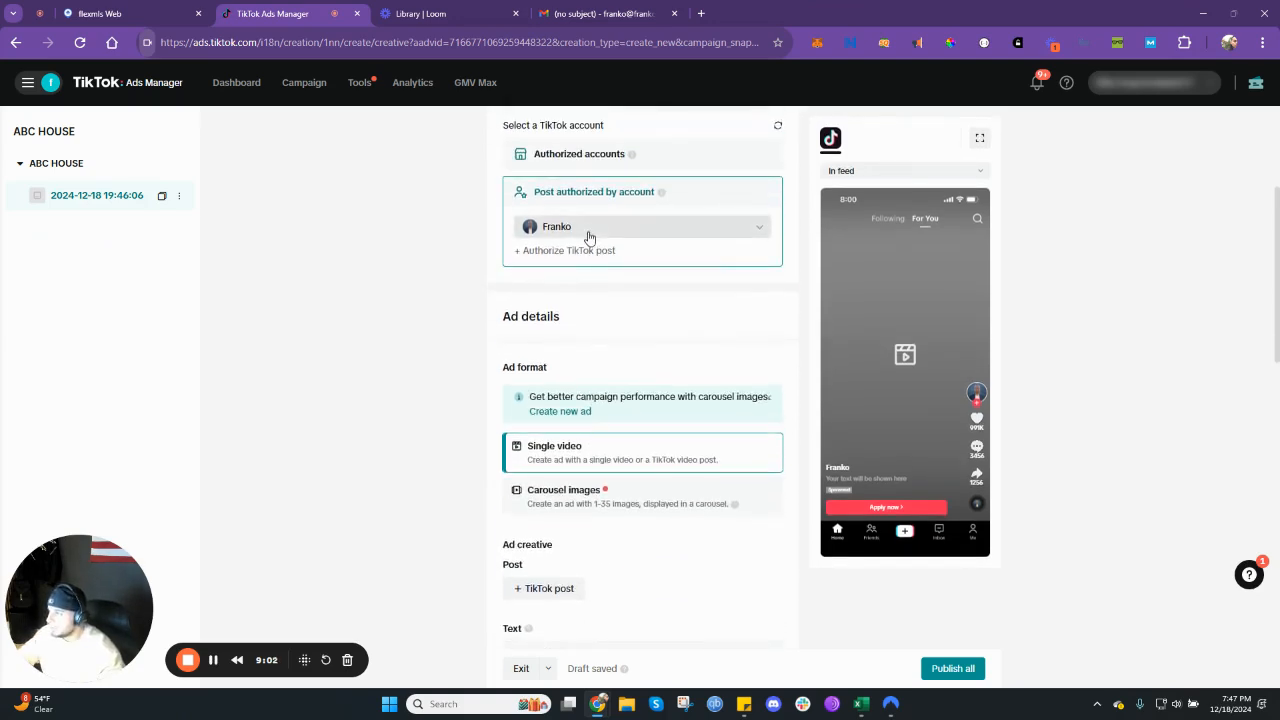
left_click(590, 228)
left_click(580, 290)
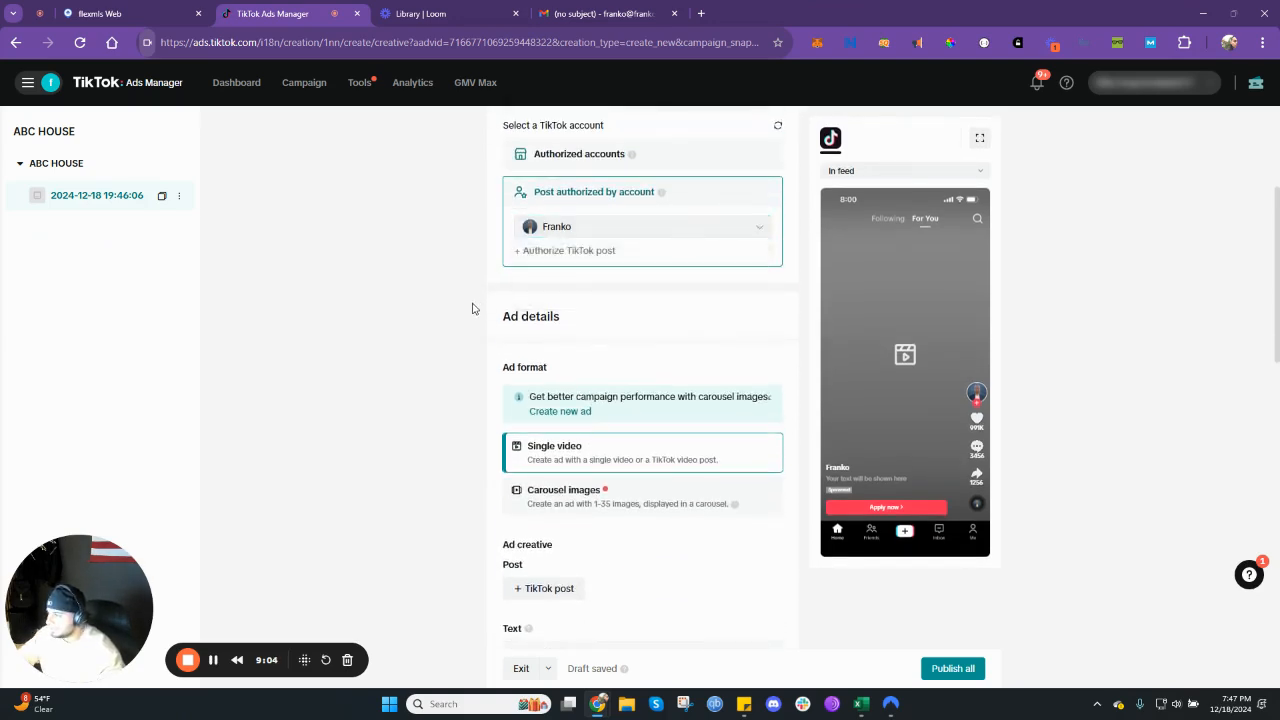
- Keep the single video format and add the 21-second "¡Hola, Phoenix!" TikTok post as the ad creative
scroll(508, 331, "down", 1)
scroll(565, 385, "down", 1)
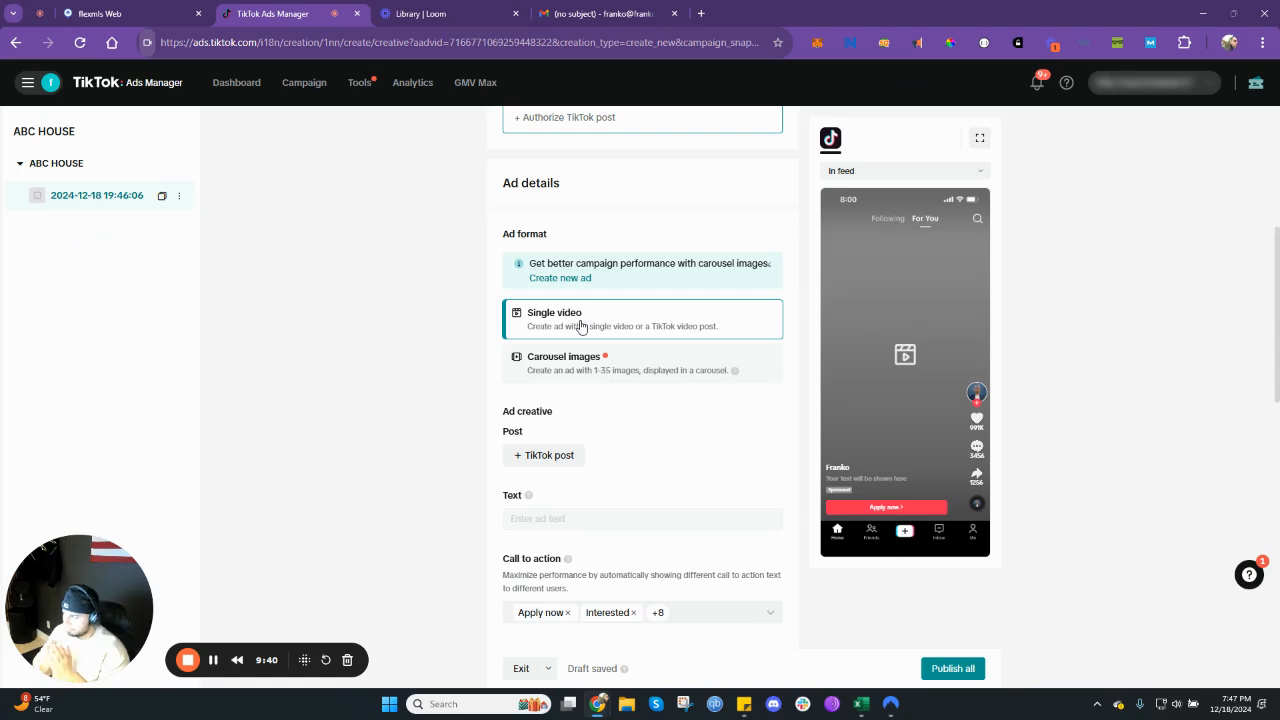
left_click(562, 463)
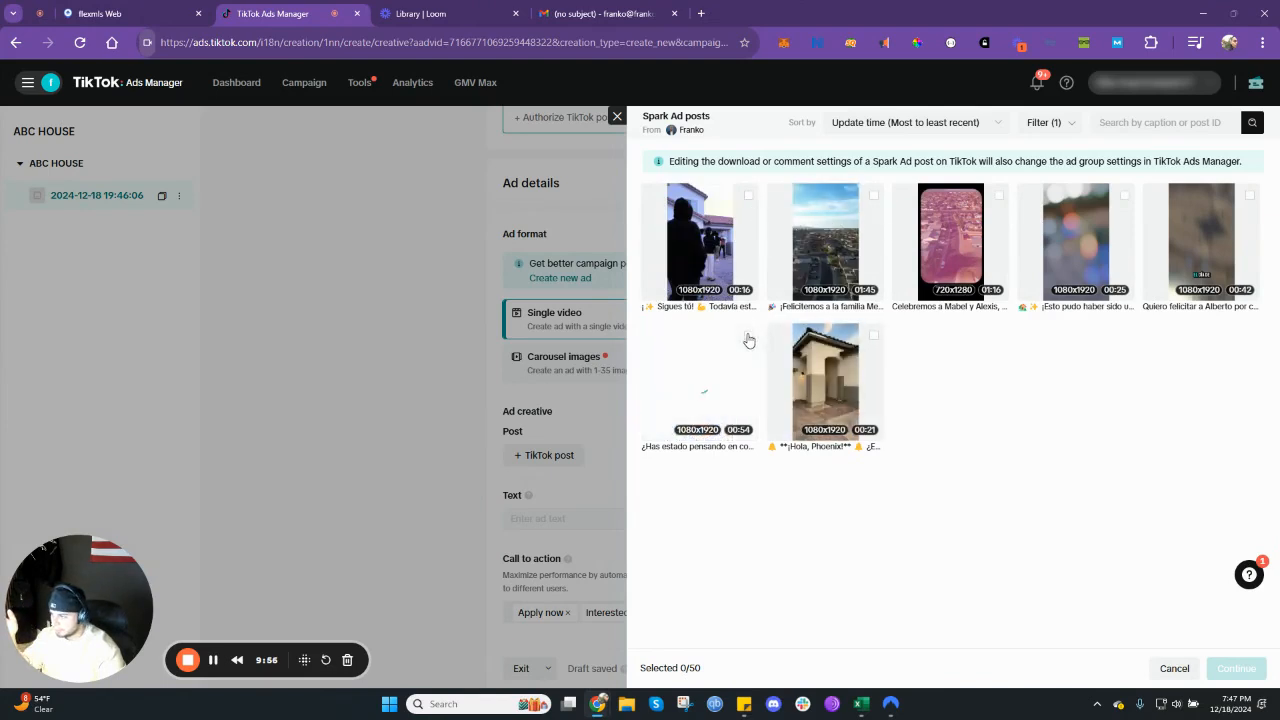
left_click(874, 336)
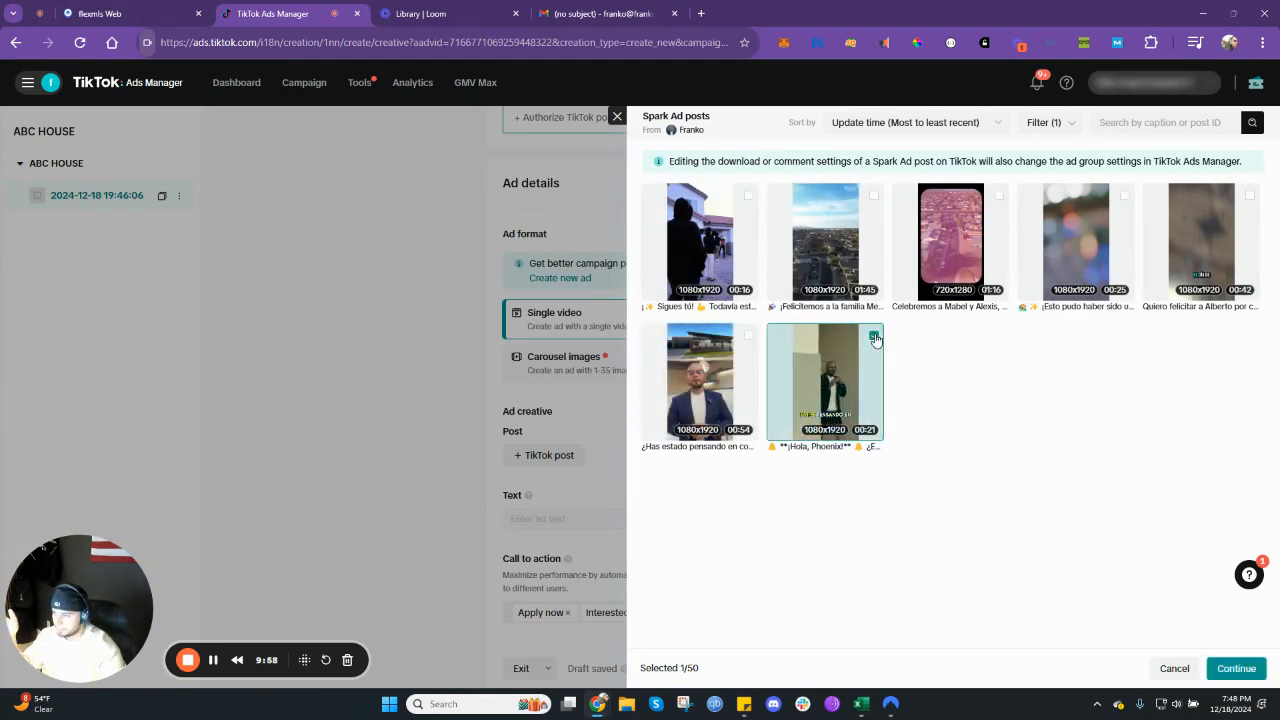
left_click(1250, 677)
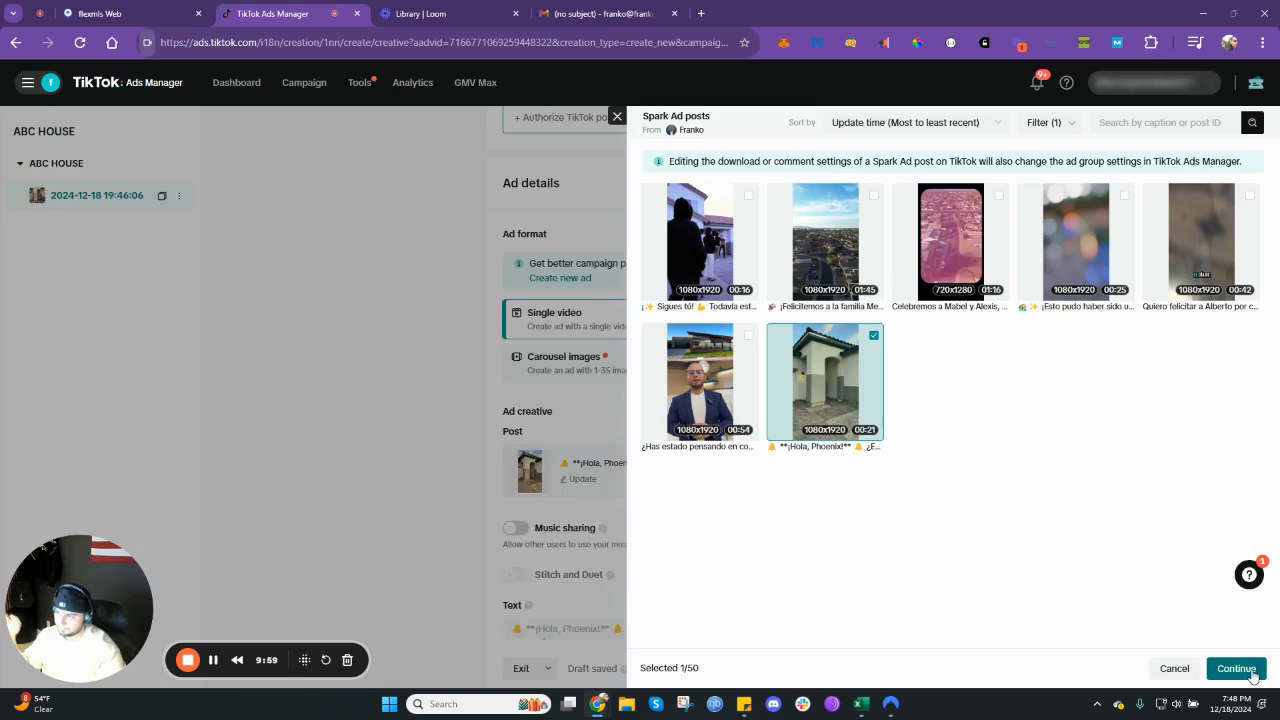
- Review the added post's music sharing setting and the caption used as the ad text
scroll(600, 500, "down", 1)
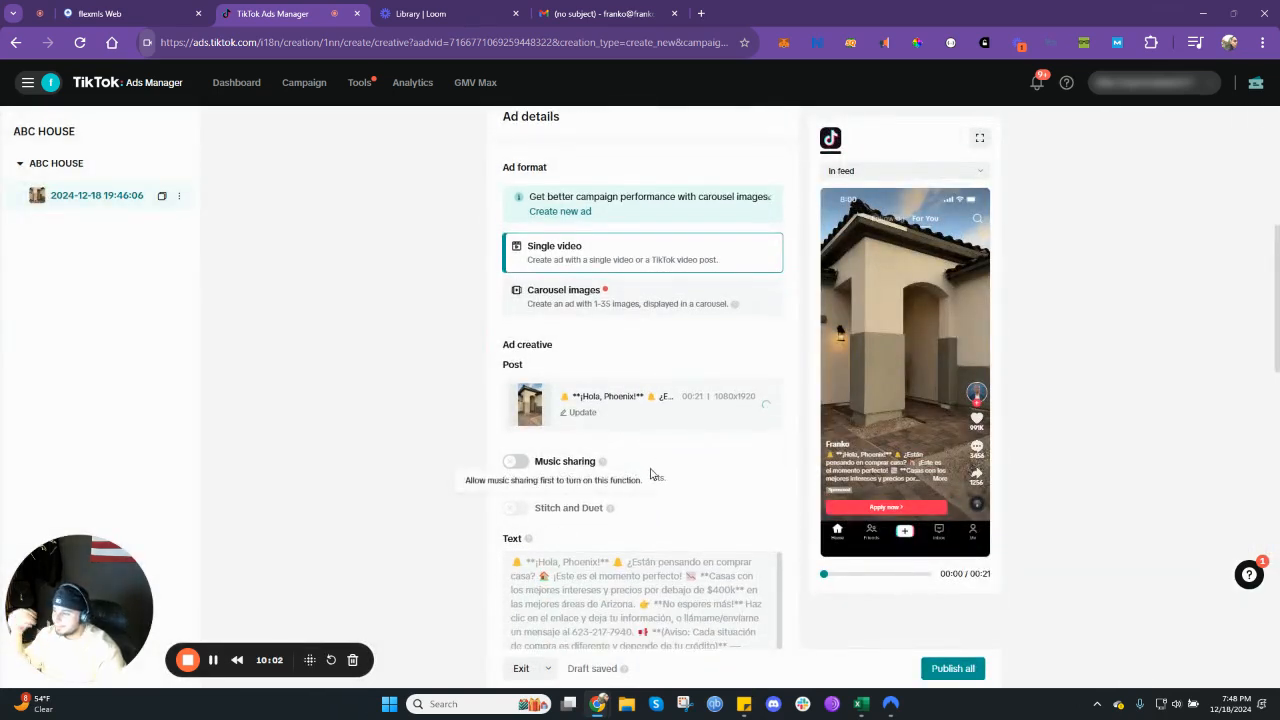
scroll(646, 543, "down", 2)
scroll(625, 535, "down", 1)
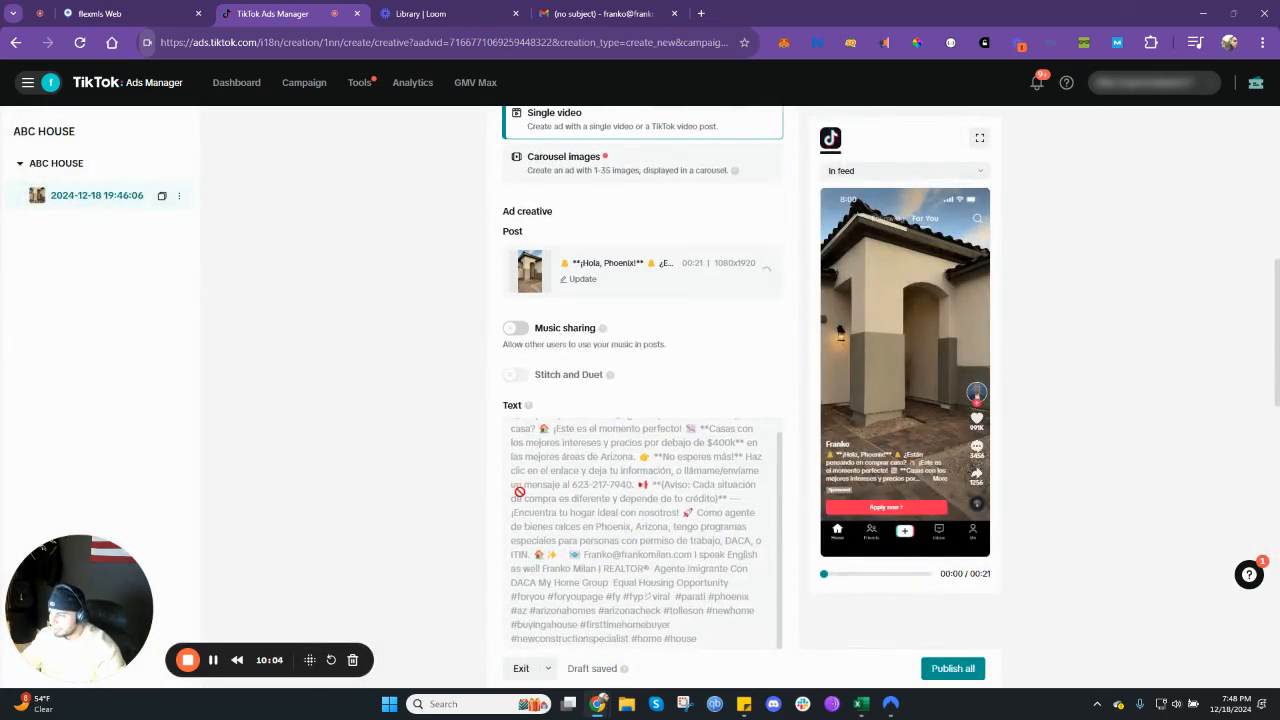
scroll(504, 499, "down", 2)
scroll(565, 487, "up", 1)
scroll(583, 472, "up", 2)
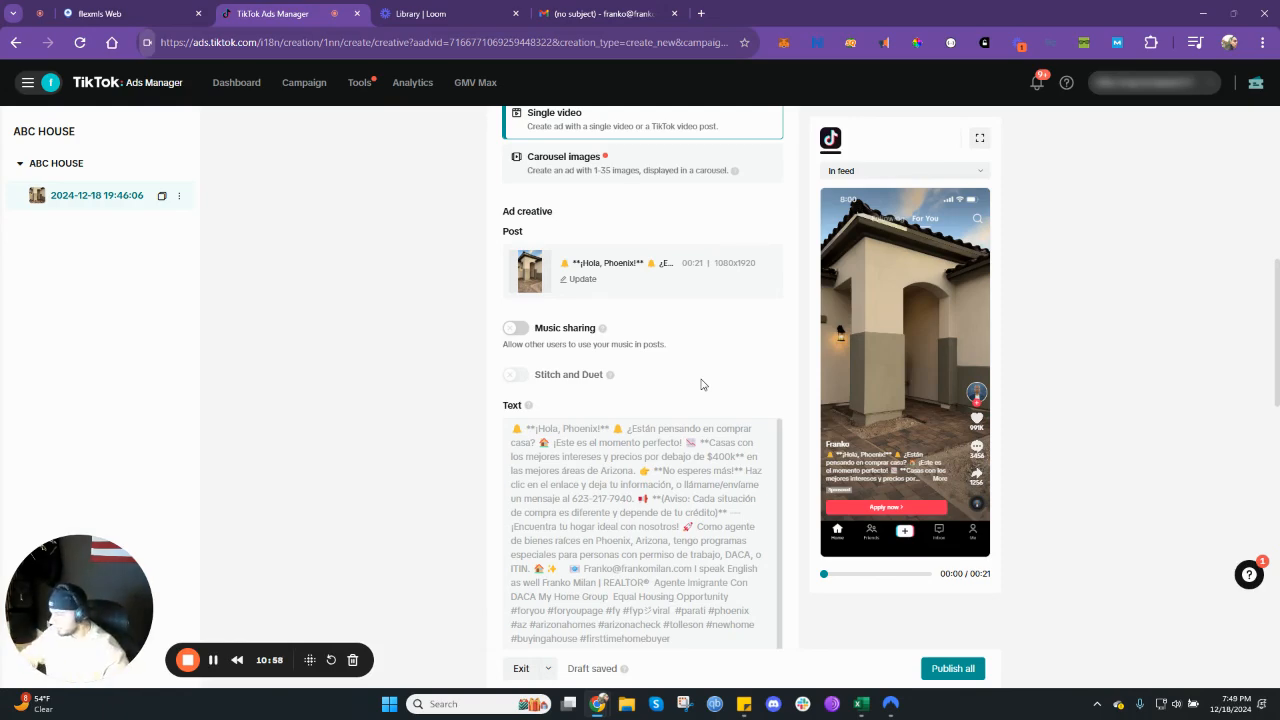
- Clear all of the ad's preselected call-to-action options
scroll(606, 411, "down", 10)
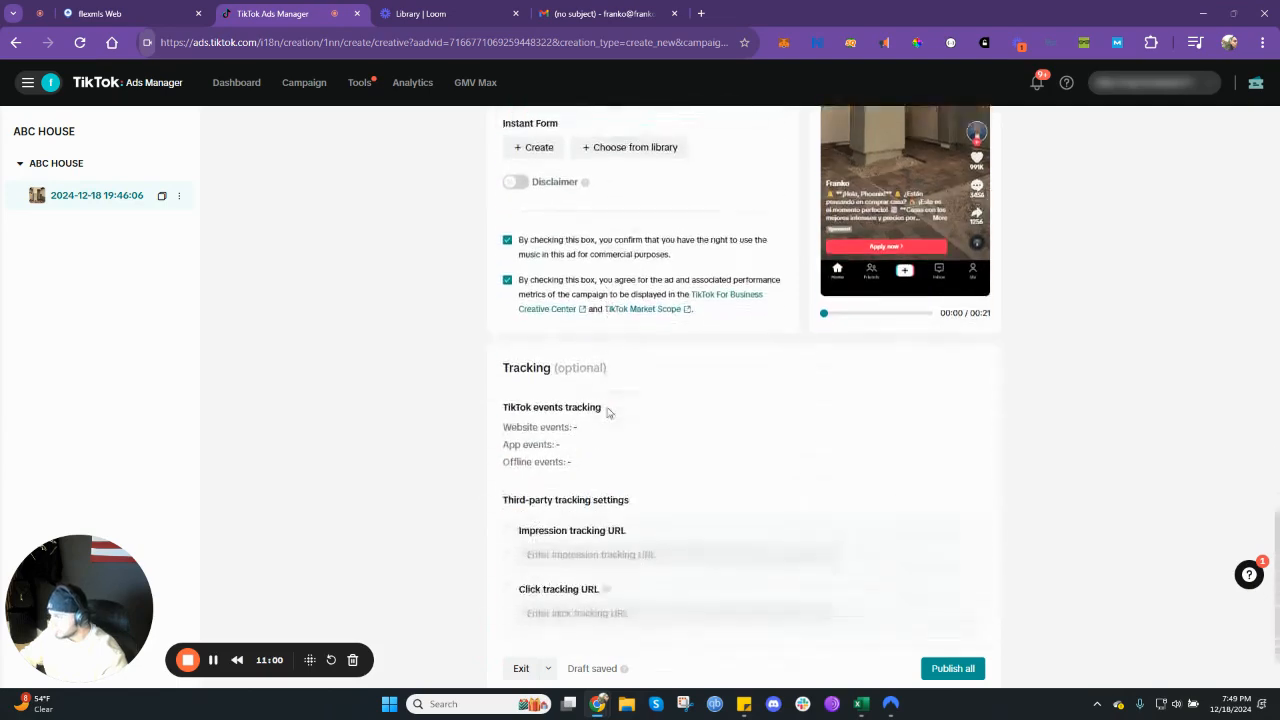
scroll(606, 411, "up", 8)
scroll(606, 411, "up", 3)
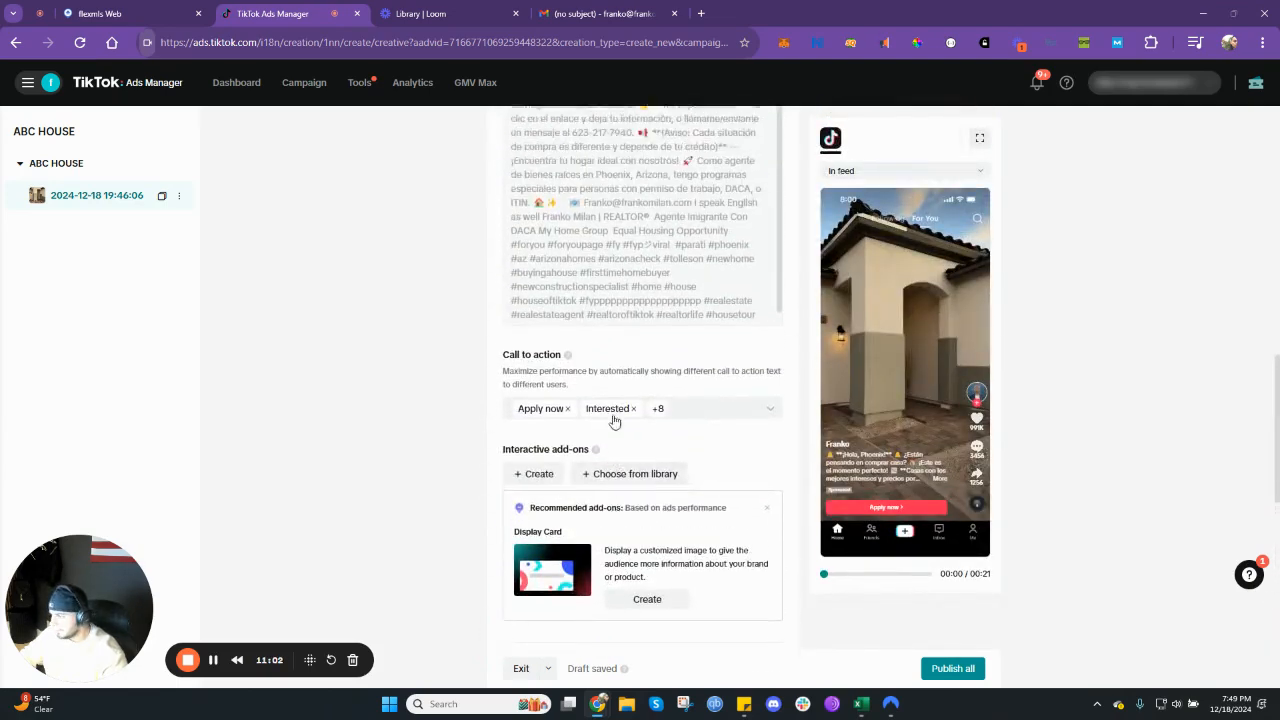
left_click(694, 509)
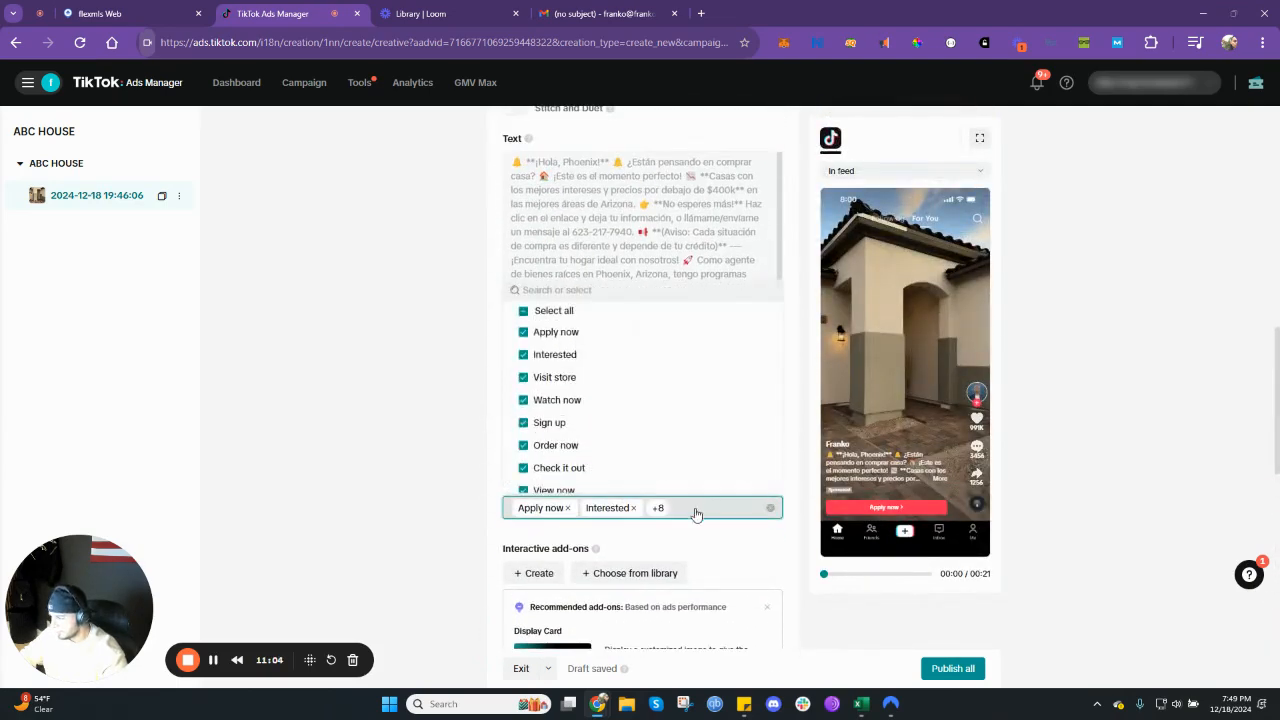
left_click(525, 316)
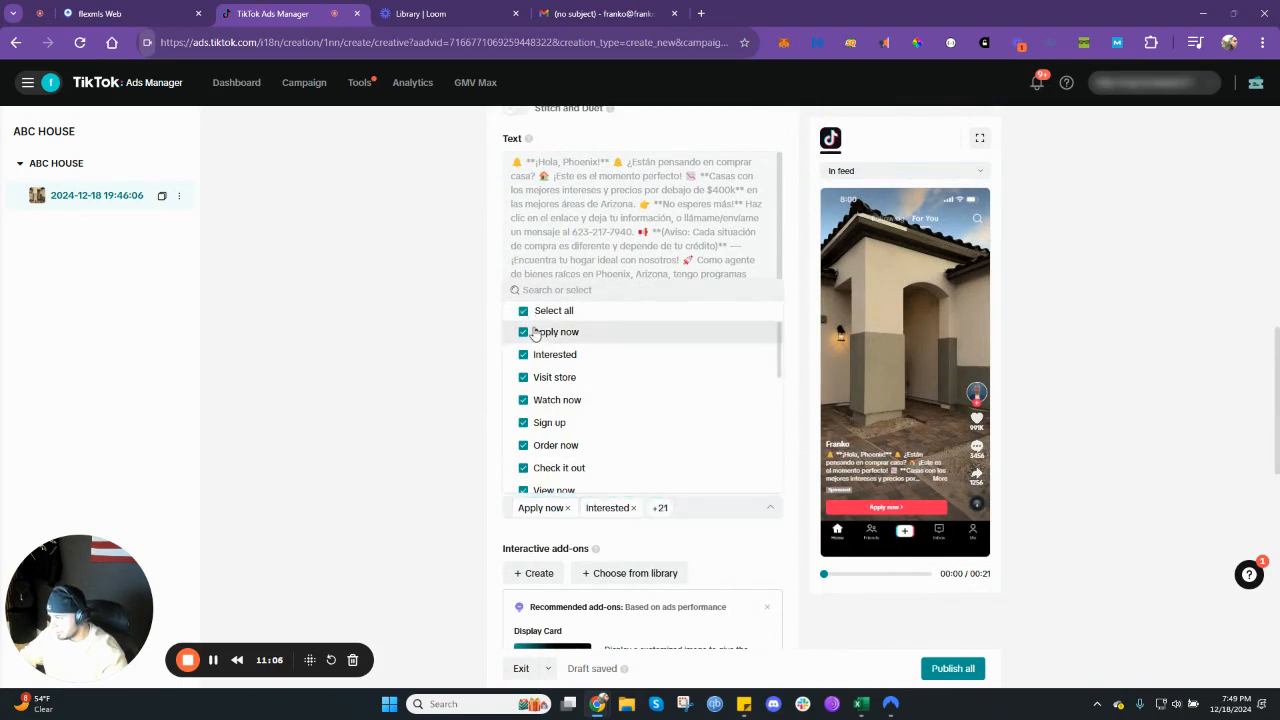
left_click(524, 313)
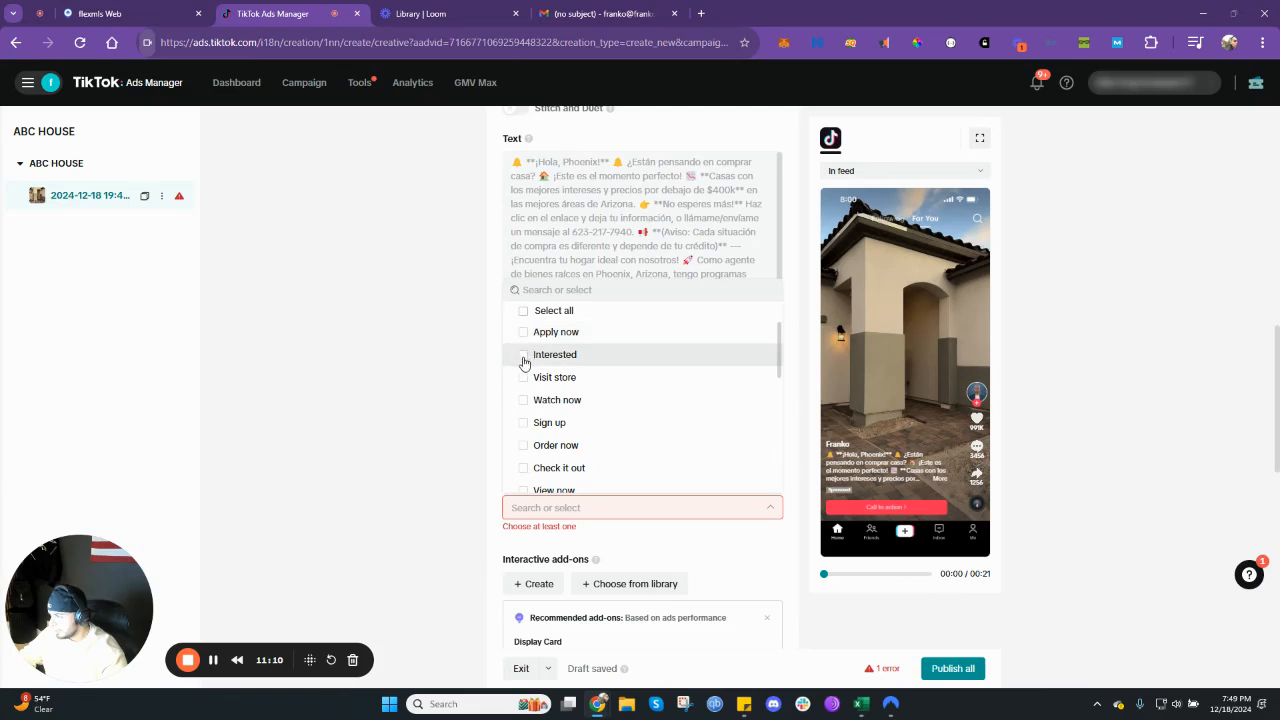
- Choose Interested, Apply now, Learn more and Contact us as the ad's call-to-action options
left_click(523, 356)
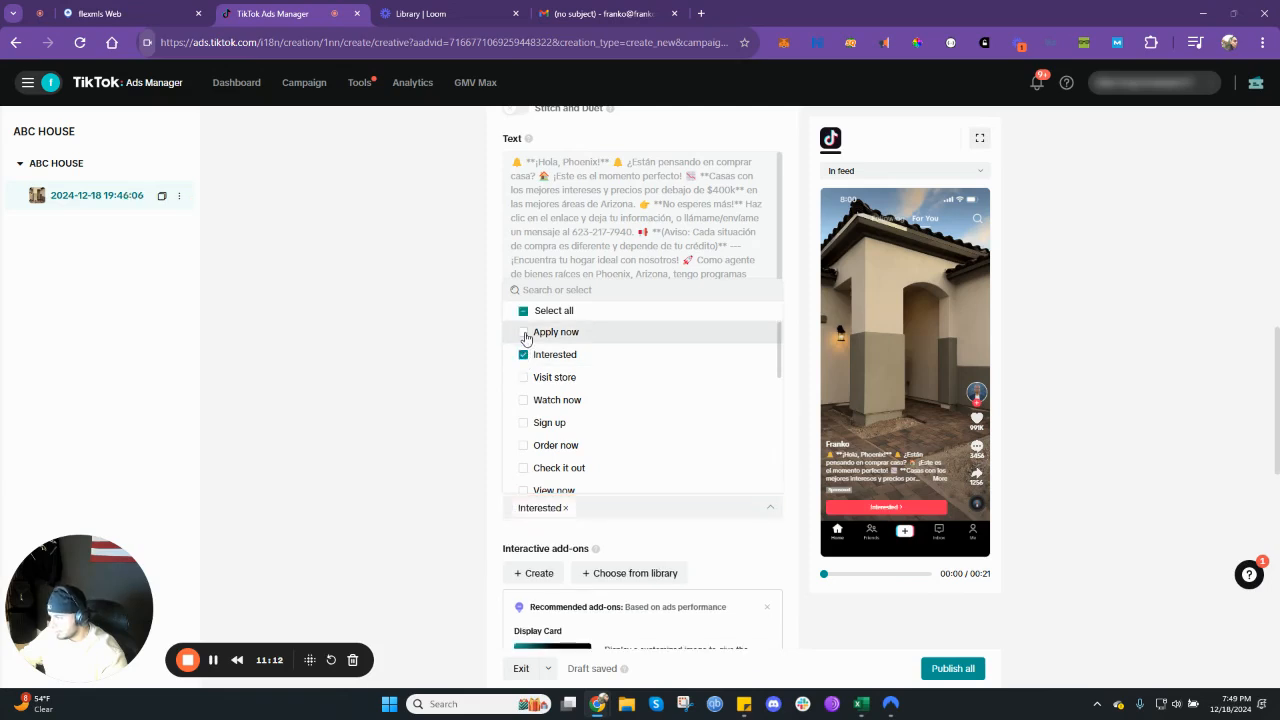
left_click(524, 332)
scroll(526, 406, "down", 1)
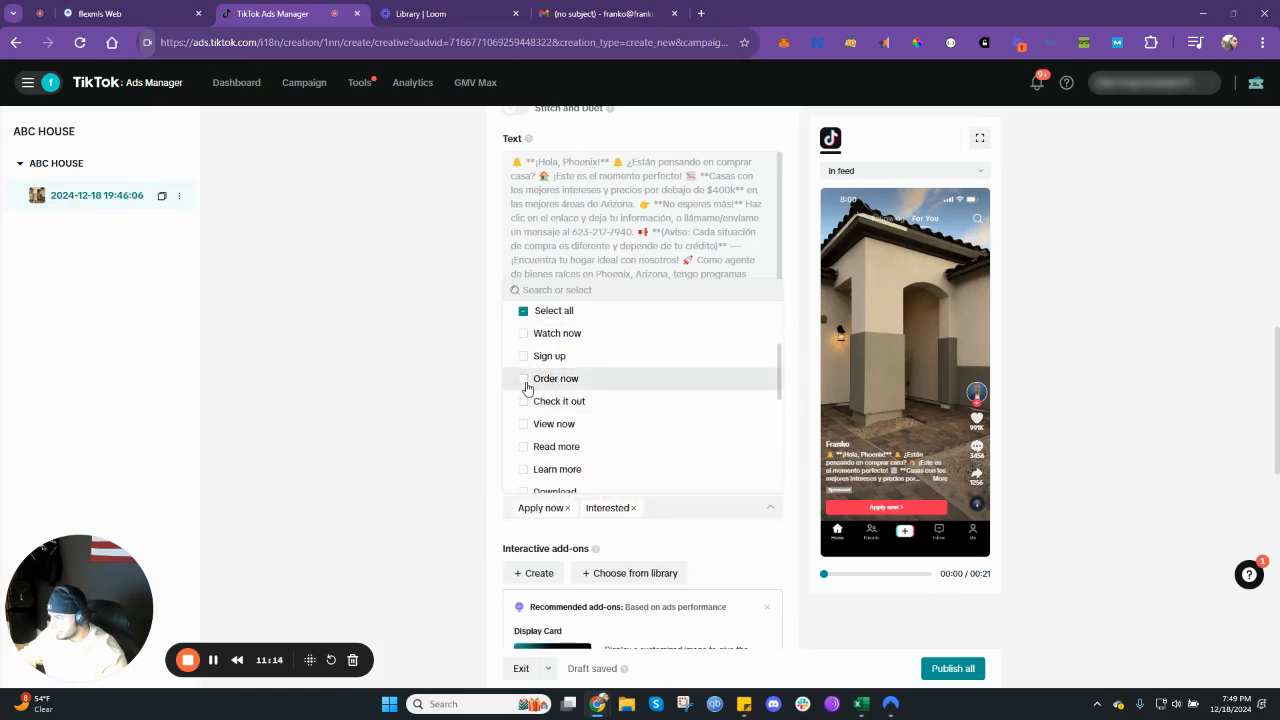
scroll(523, 404, "down", 1)
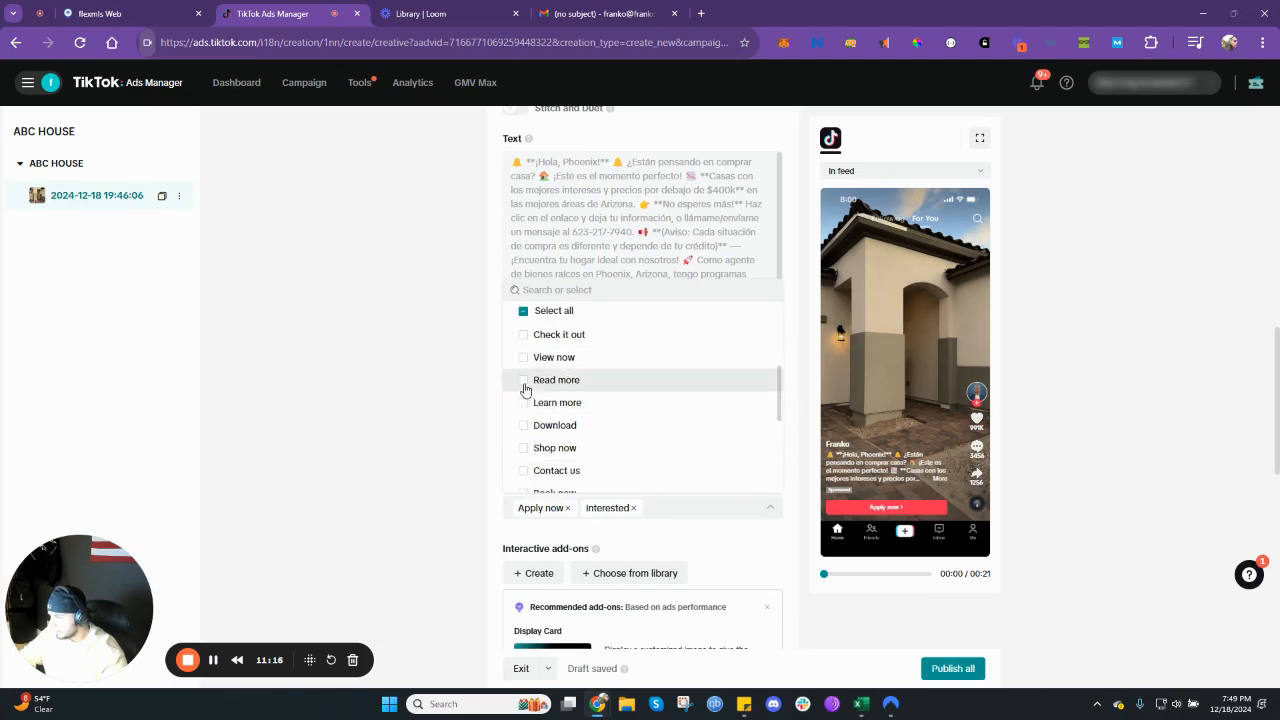
left_click(525, 405)
scroll(525, 406, "down", 1)
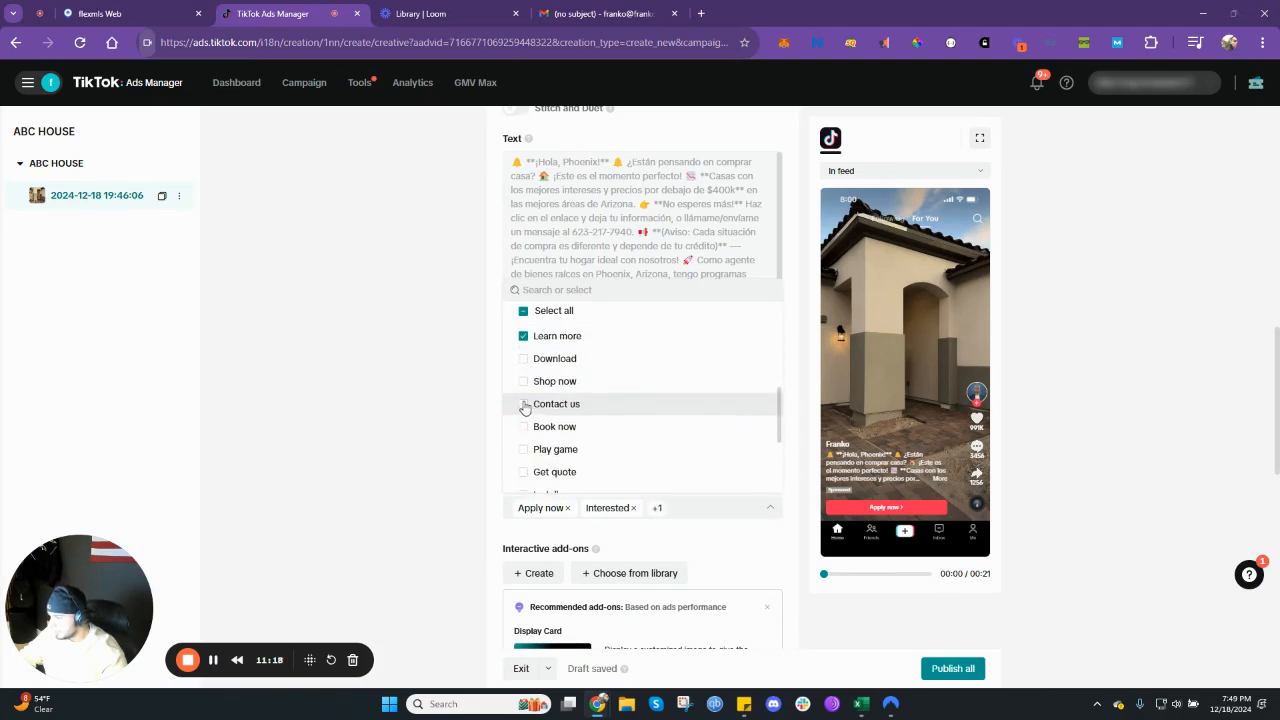
left_click(524, 405)
scroll(524, 412, "down", 1)
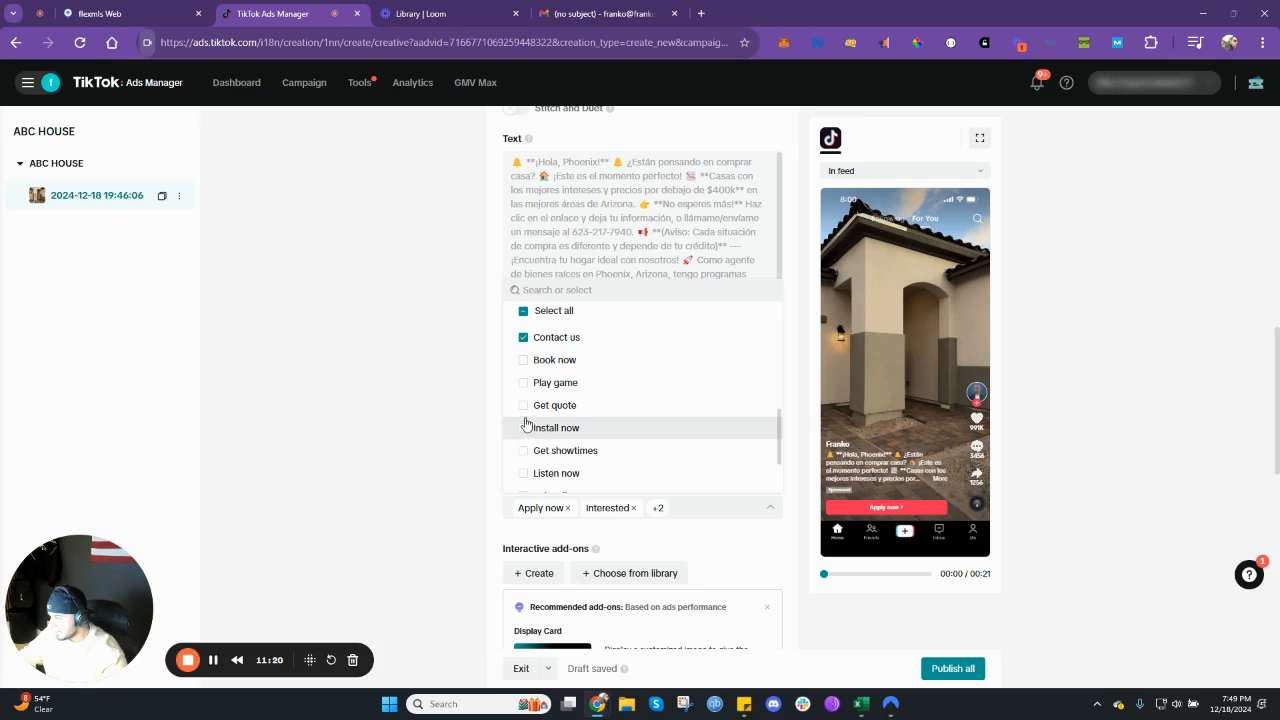
scroll(534, 471, "down", 1)
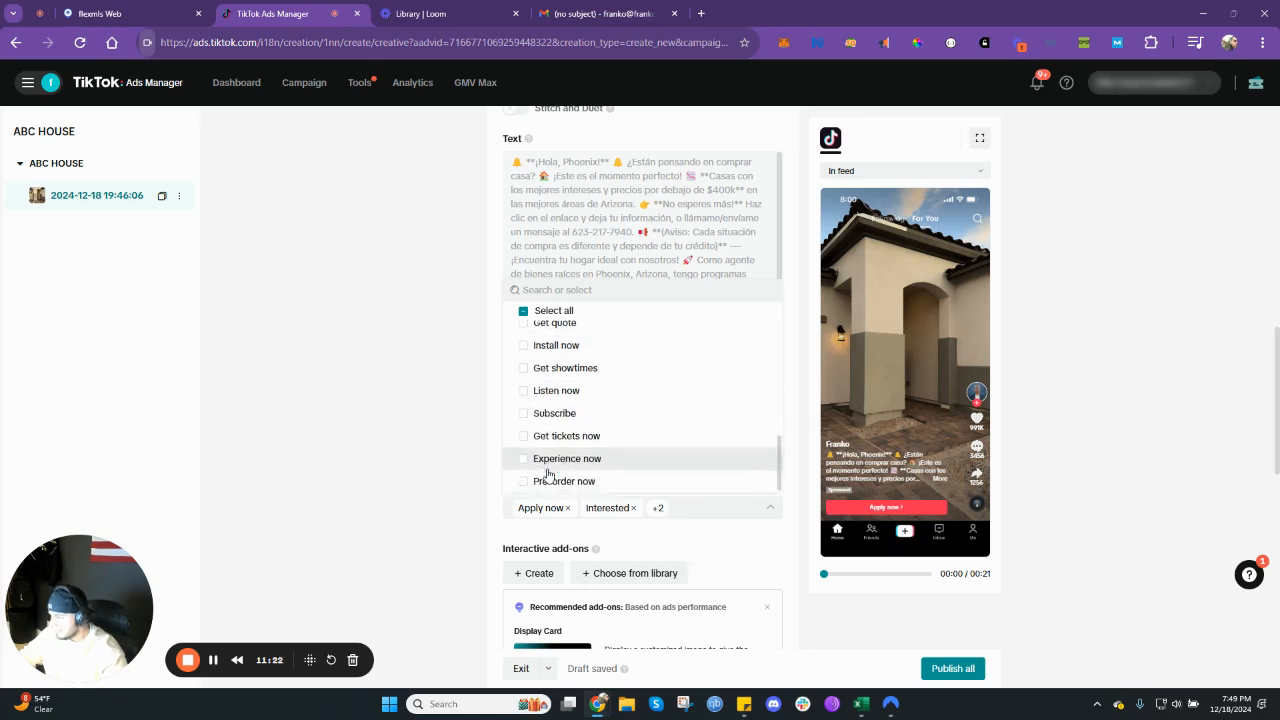
scroll(547, 453, "down", 1)
scroll(546, 410, "up", 3)
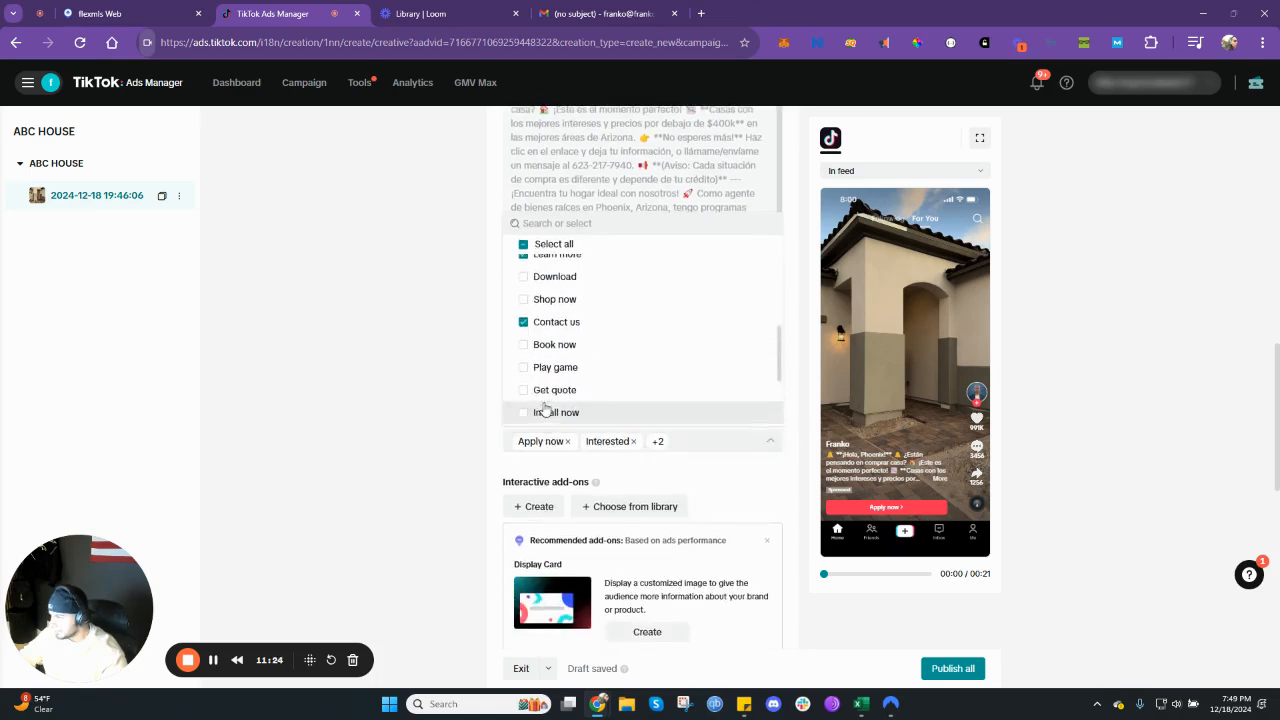
scroll(544, 408, "up", 3)
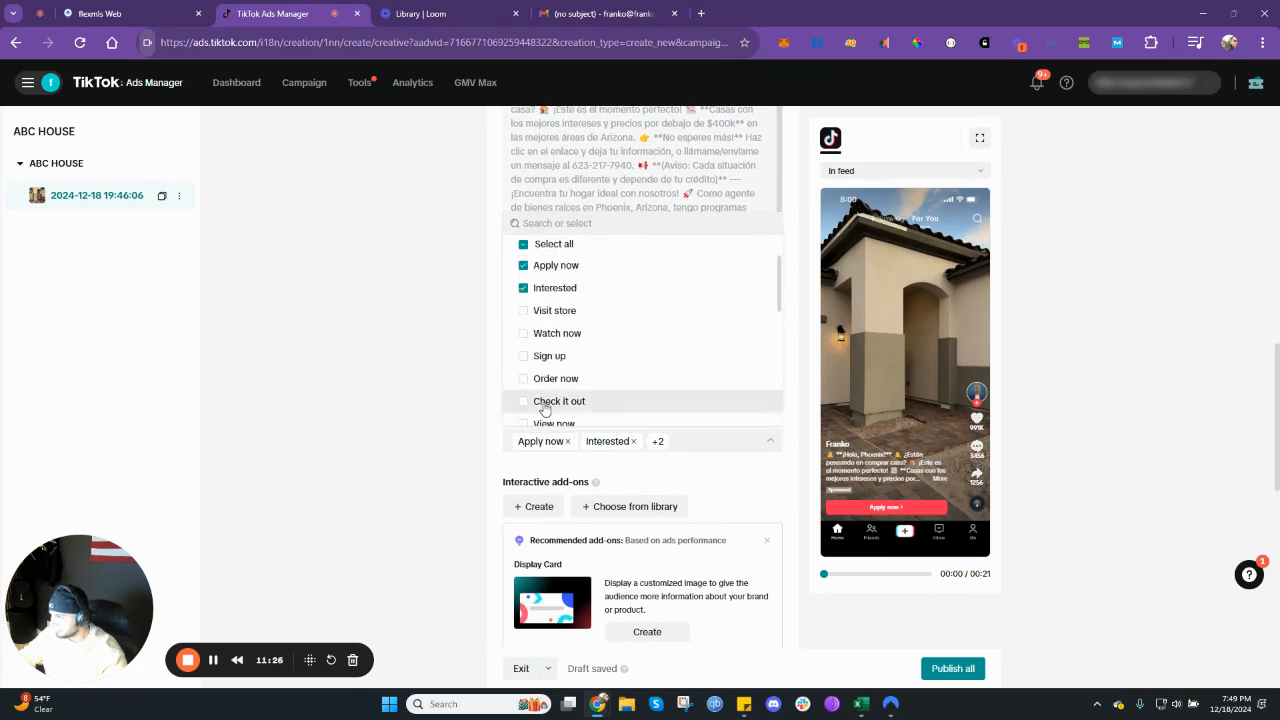
scroll(544, 408, "up", 1)
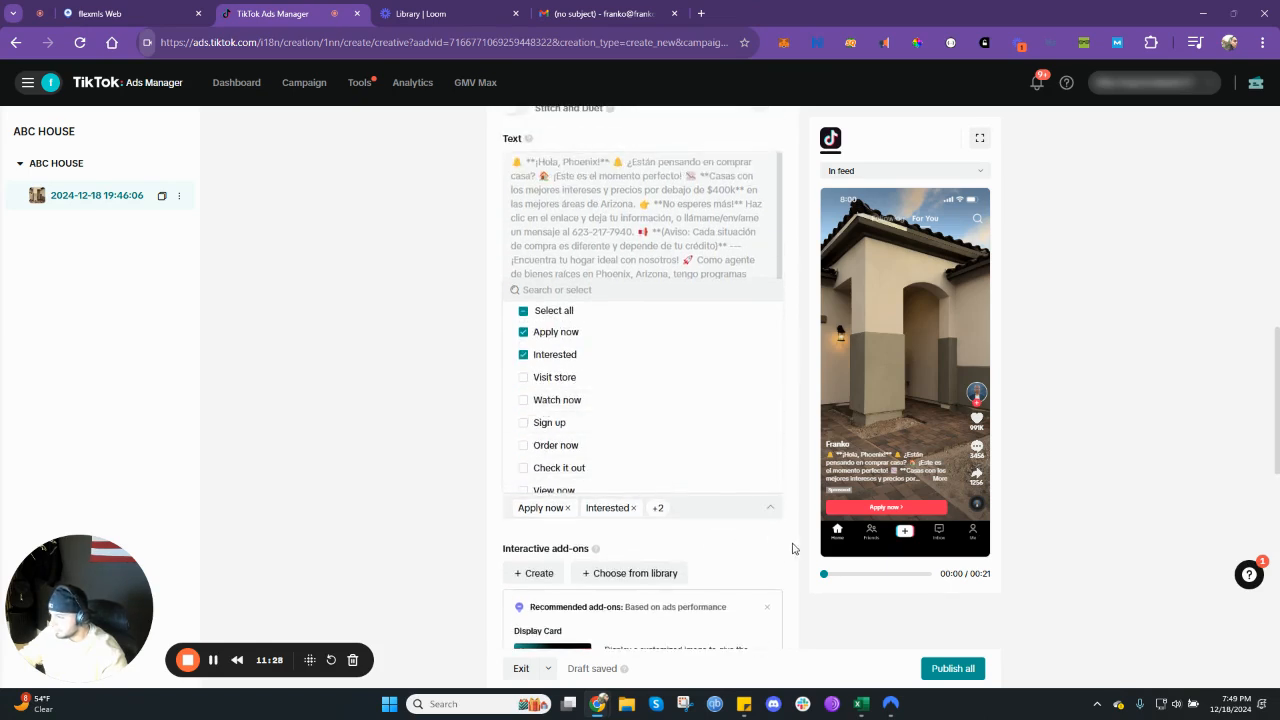
- Check the interactive add-ons library for existing add-ons and close it without choosing any
scroll(760, 543, "down", 3)
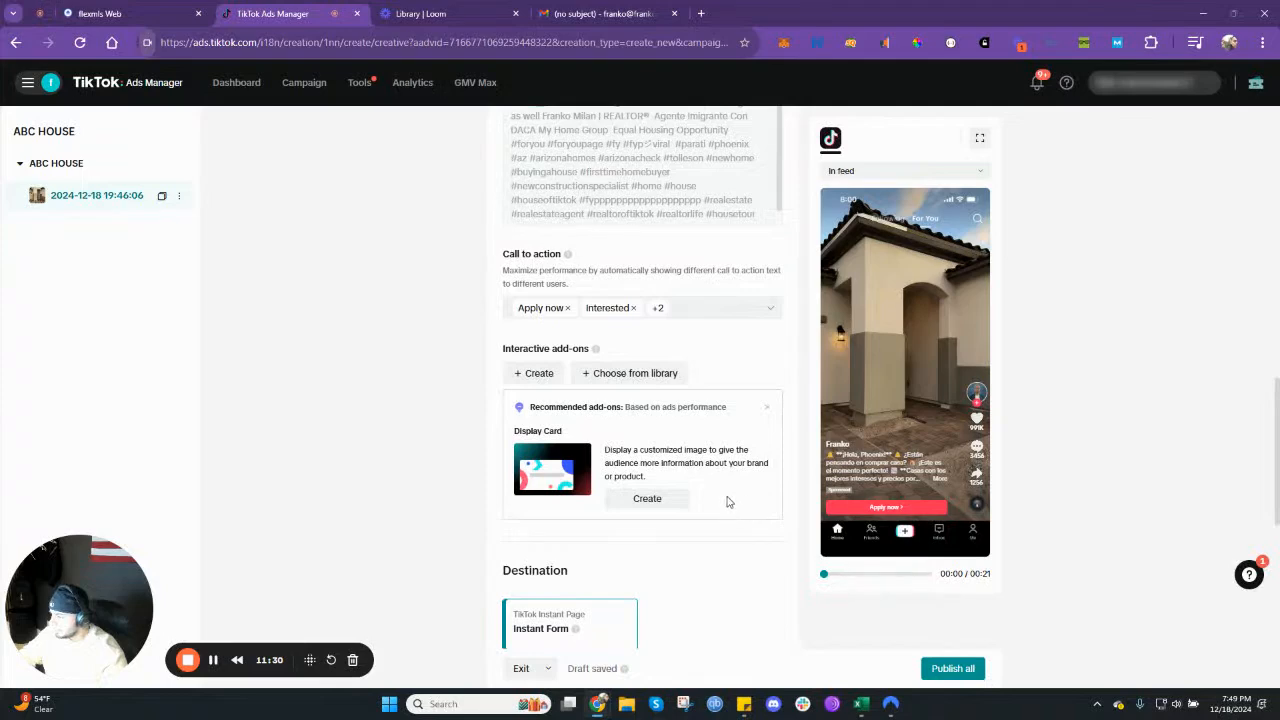
scroll(594, 380, "down", 1)
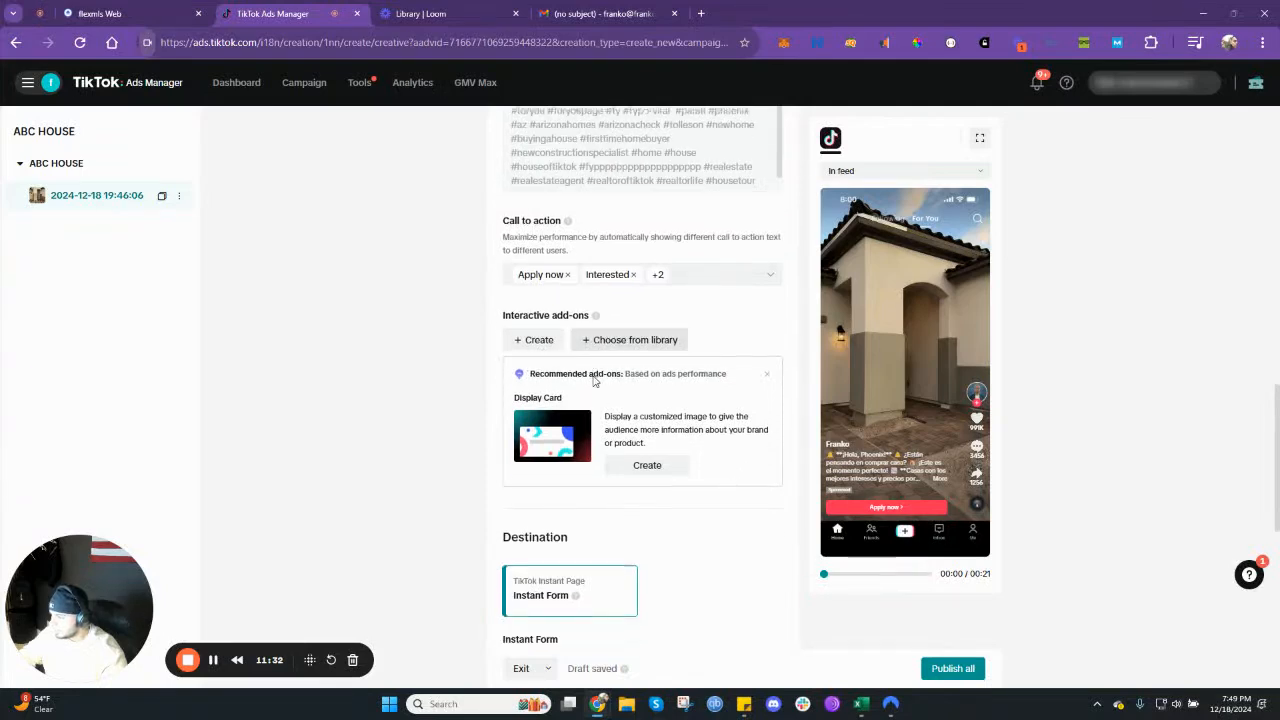
scroll(594, 380, "down", 1)
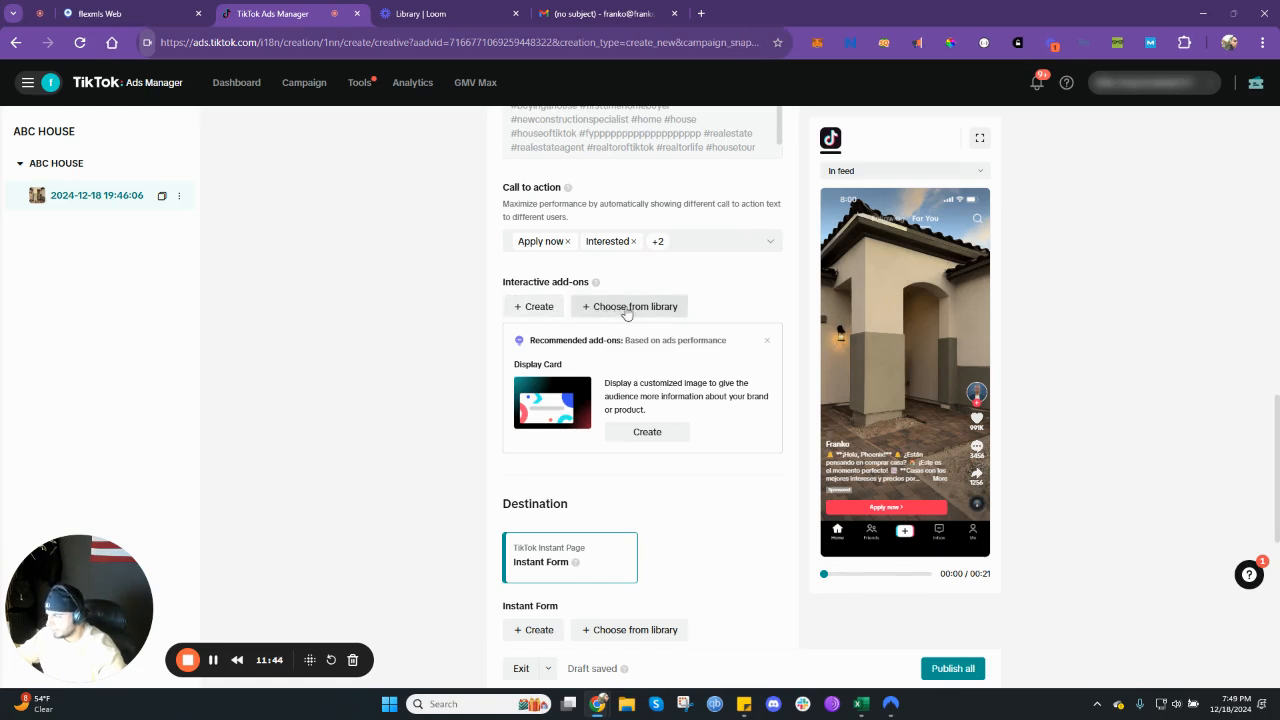
left_click(626, 309)
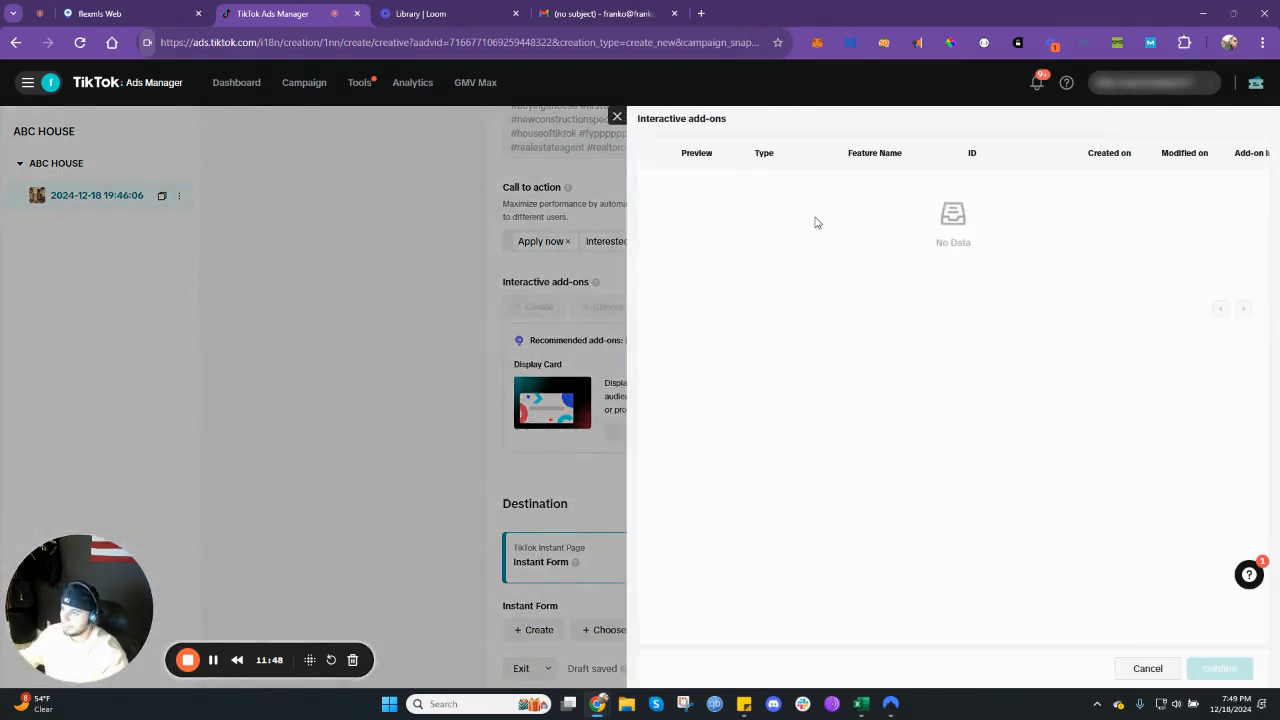
left_click(617, 117)
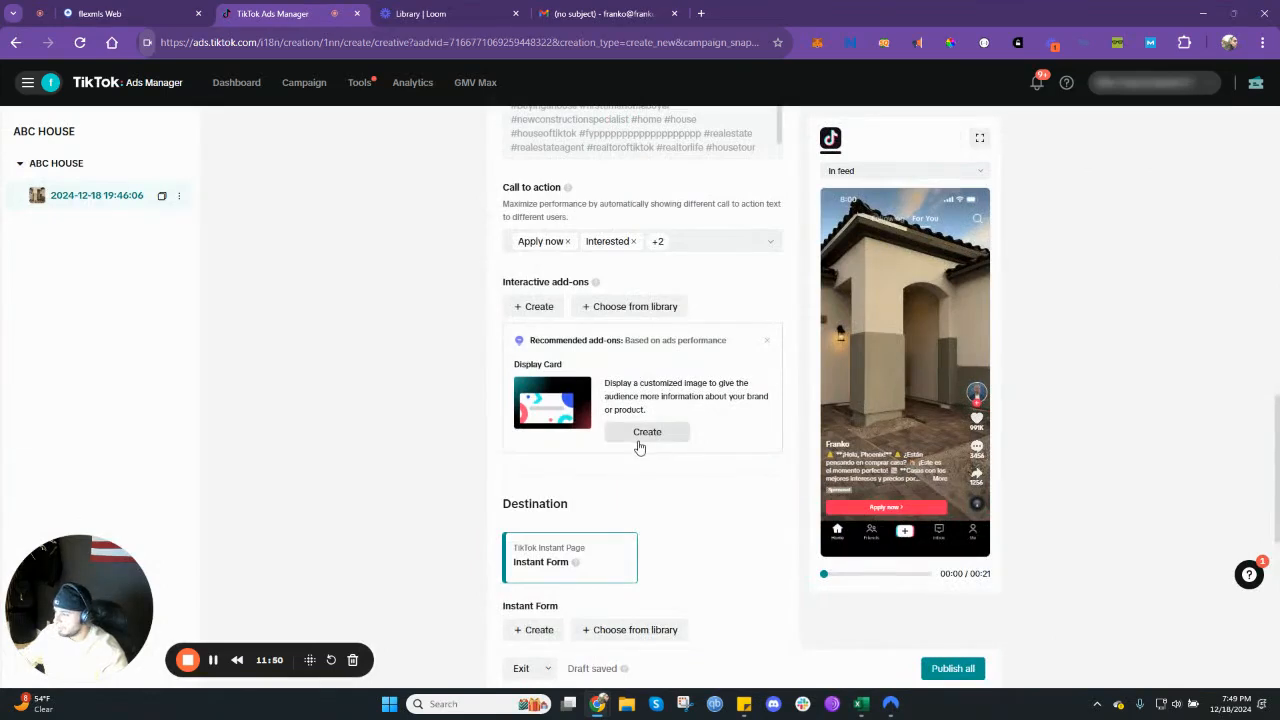
- Attach the existing instant form GOOD FORM from the library as the ad's destination
scroll(609, 476, "down", 1)
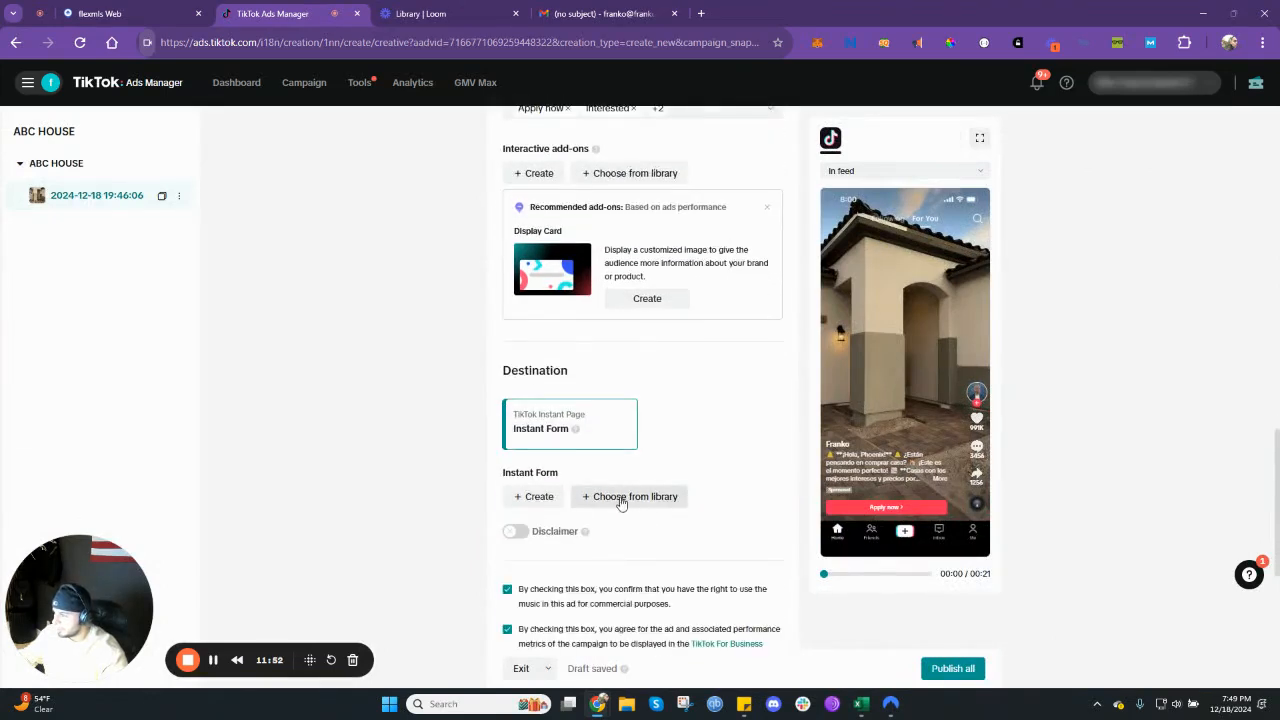
scroll(620, 390, "up", 1)
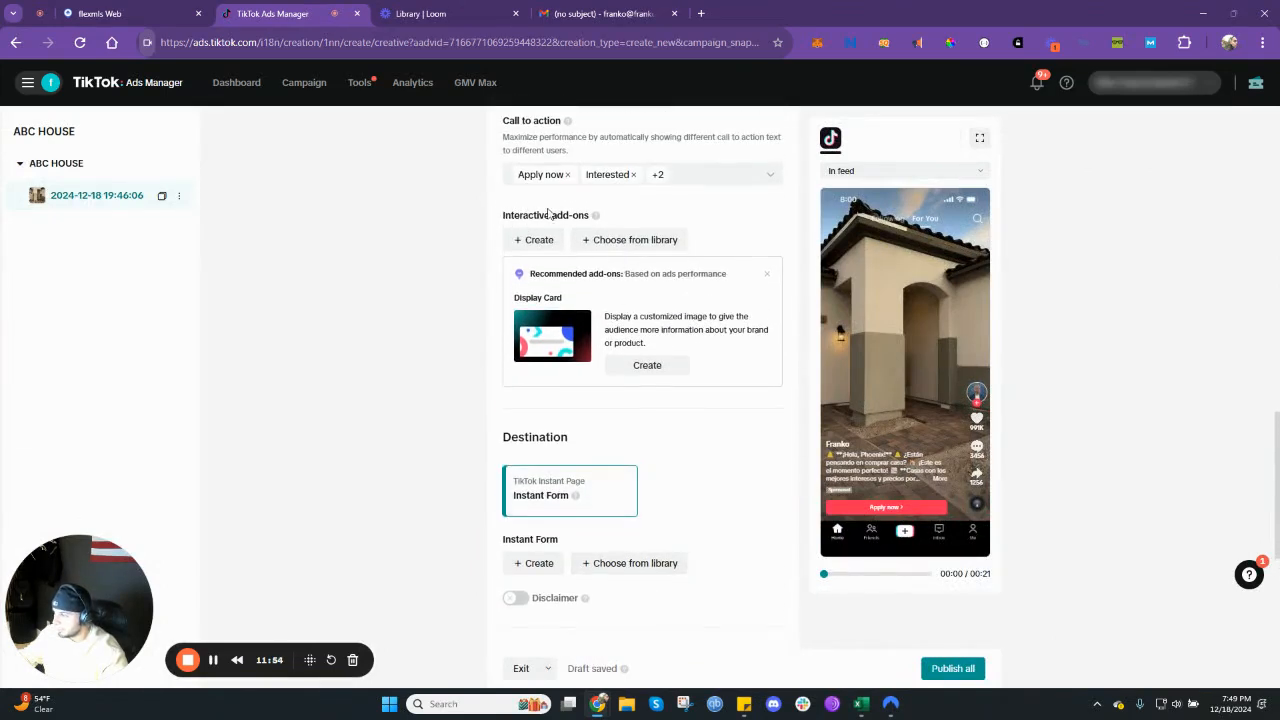
scroll(621, 390, "down", 1)
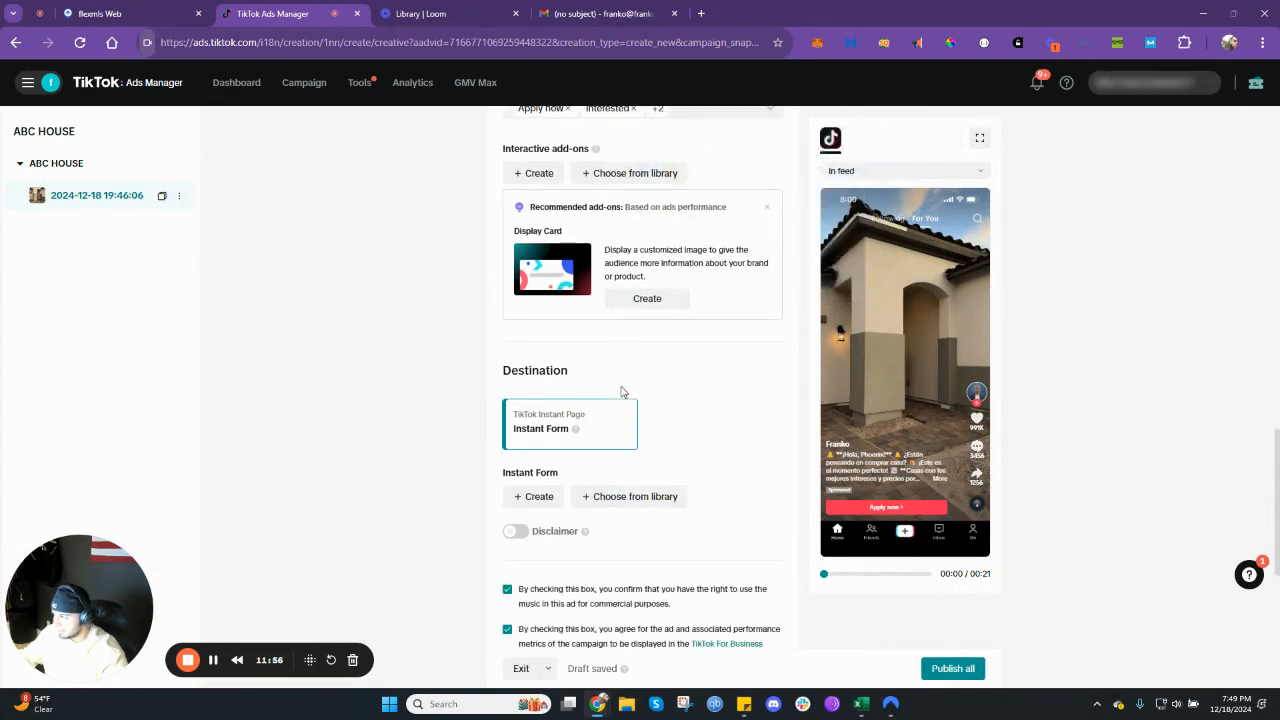
scroll(623, 389, "down", 1)
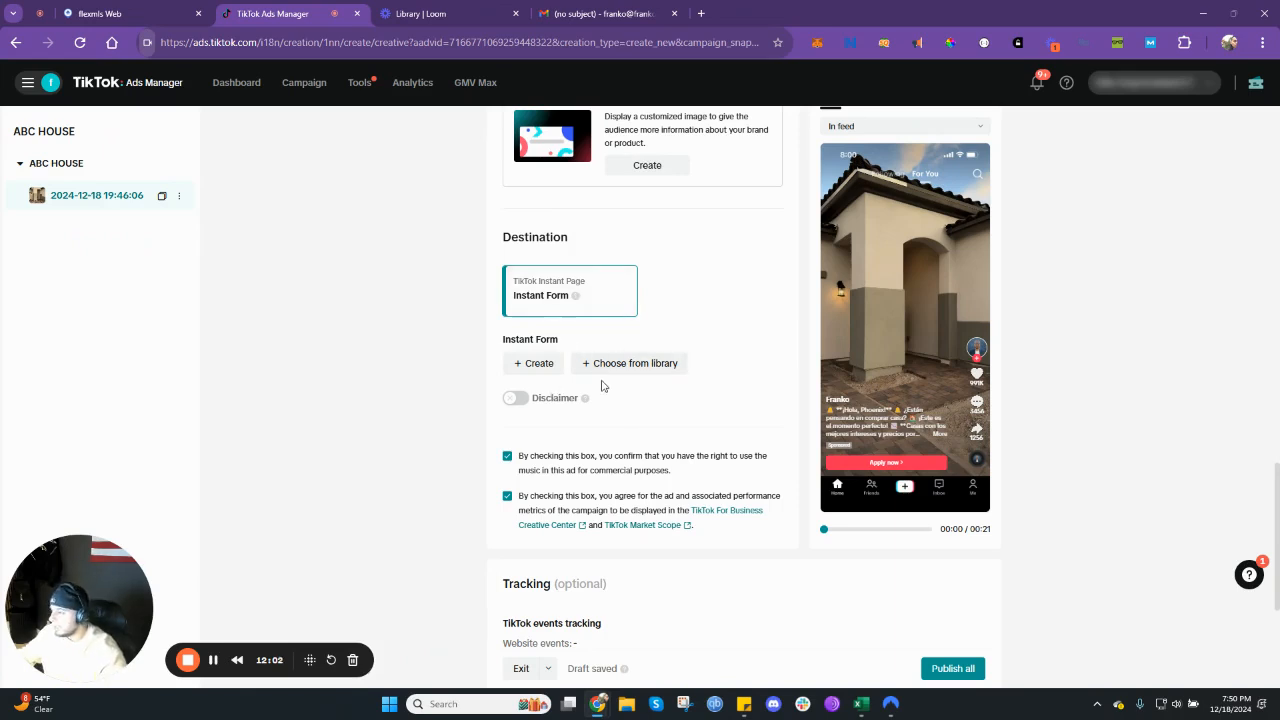
left_click(612, 367)
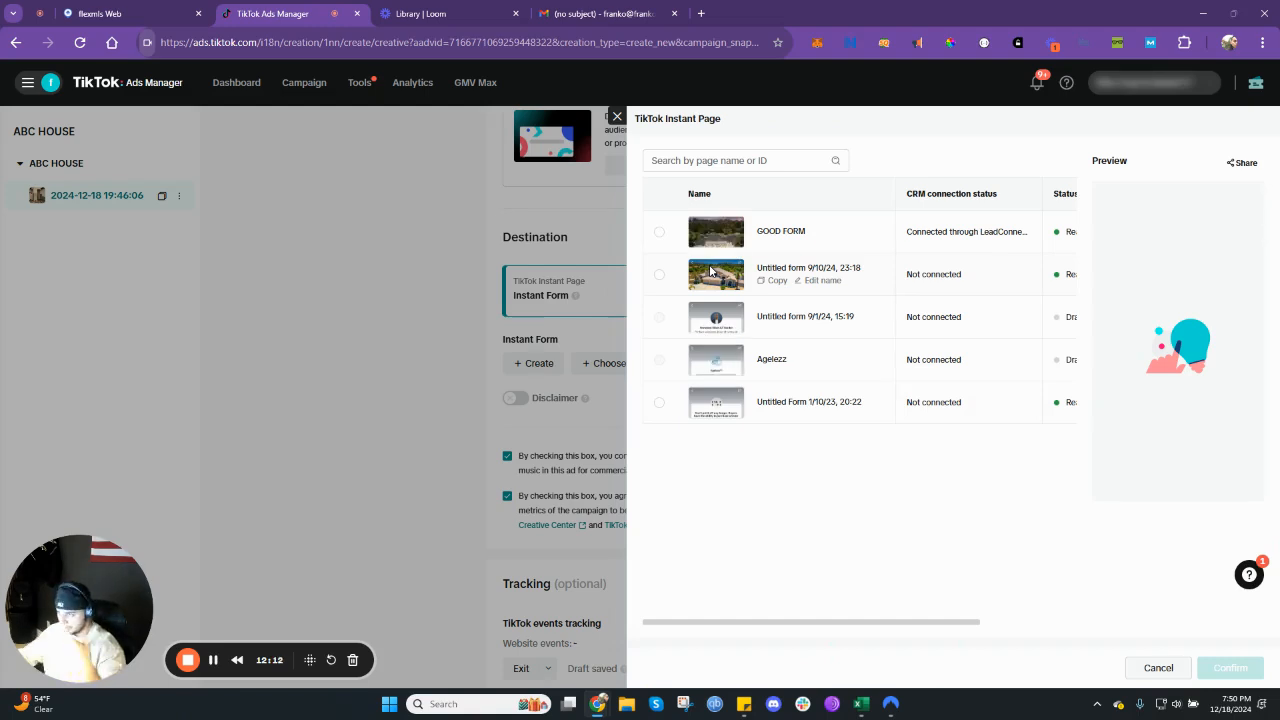
left_click(660, 234)
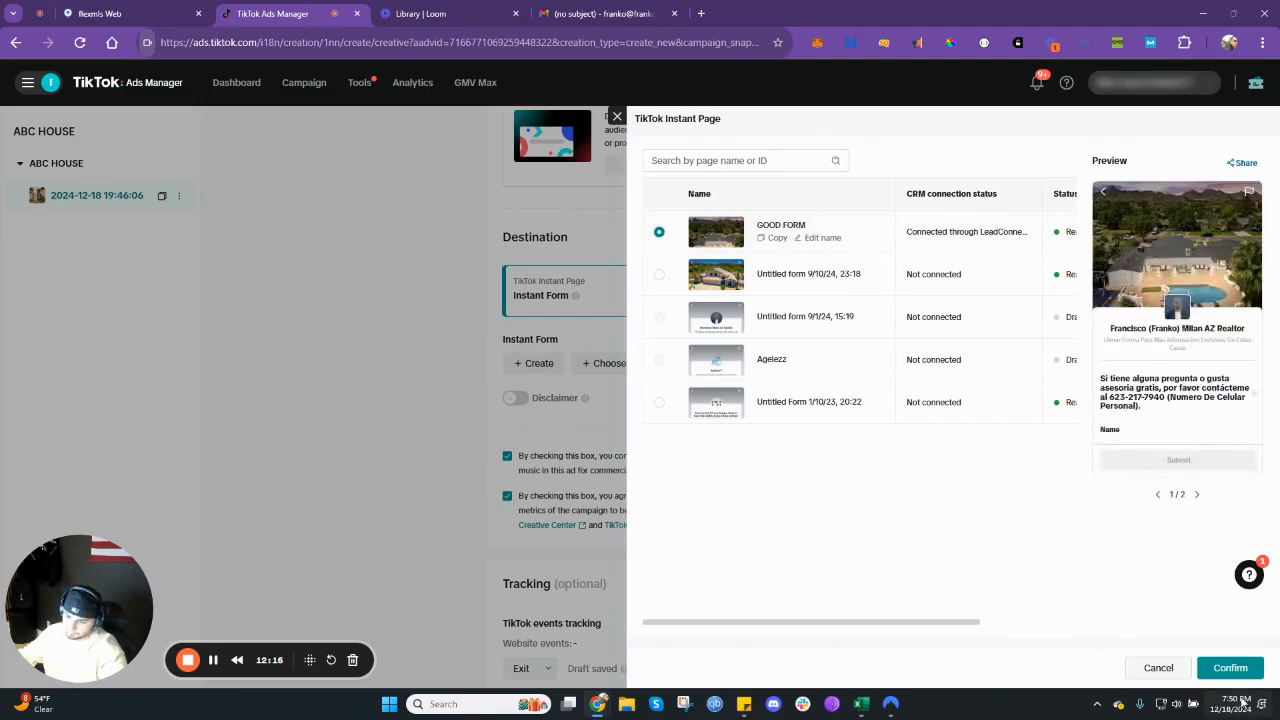
scroll(1052, 365, "right", 2)
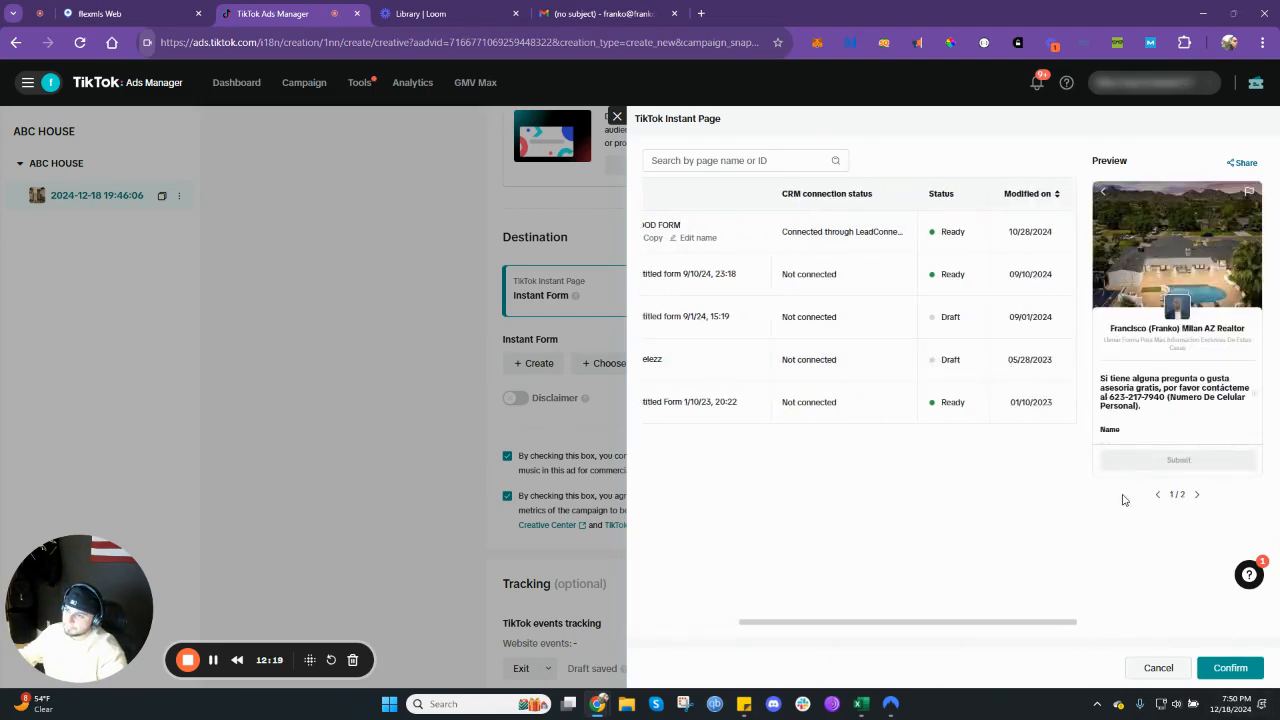
left_click(1226, 668)
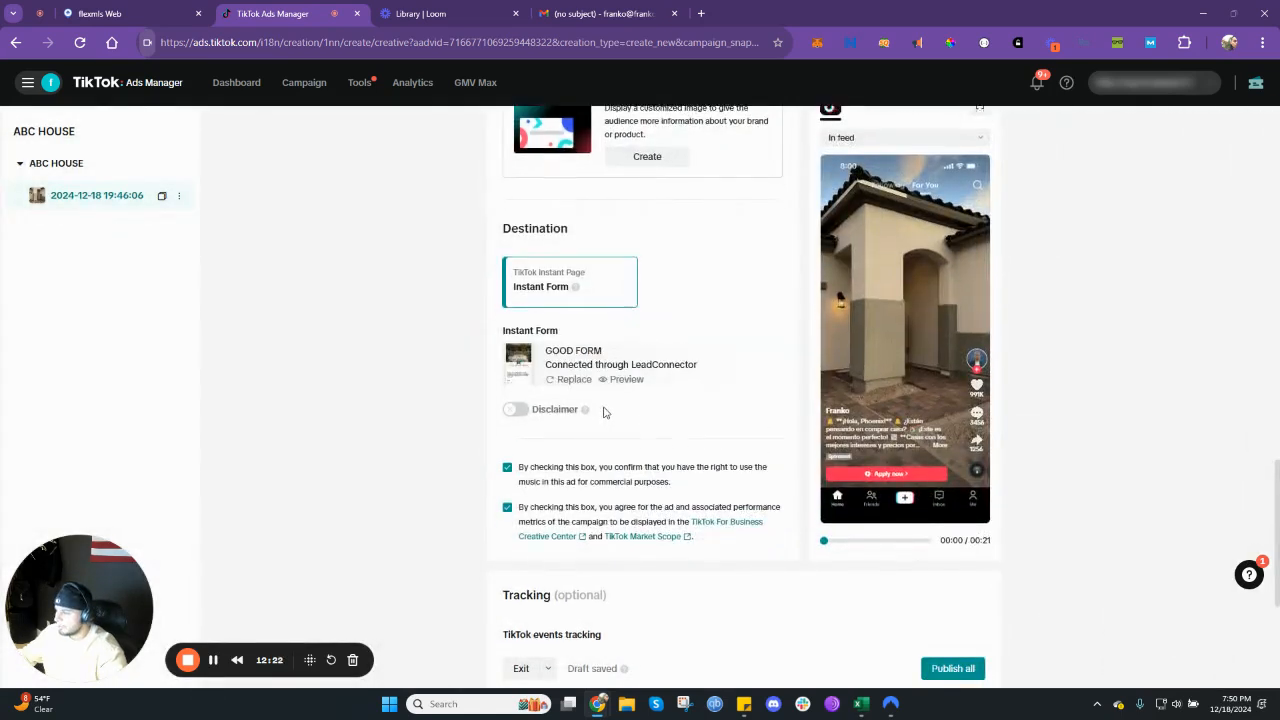
scroll(578, 403, "down", 2)
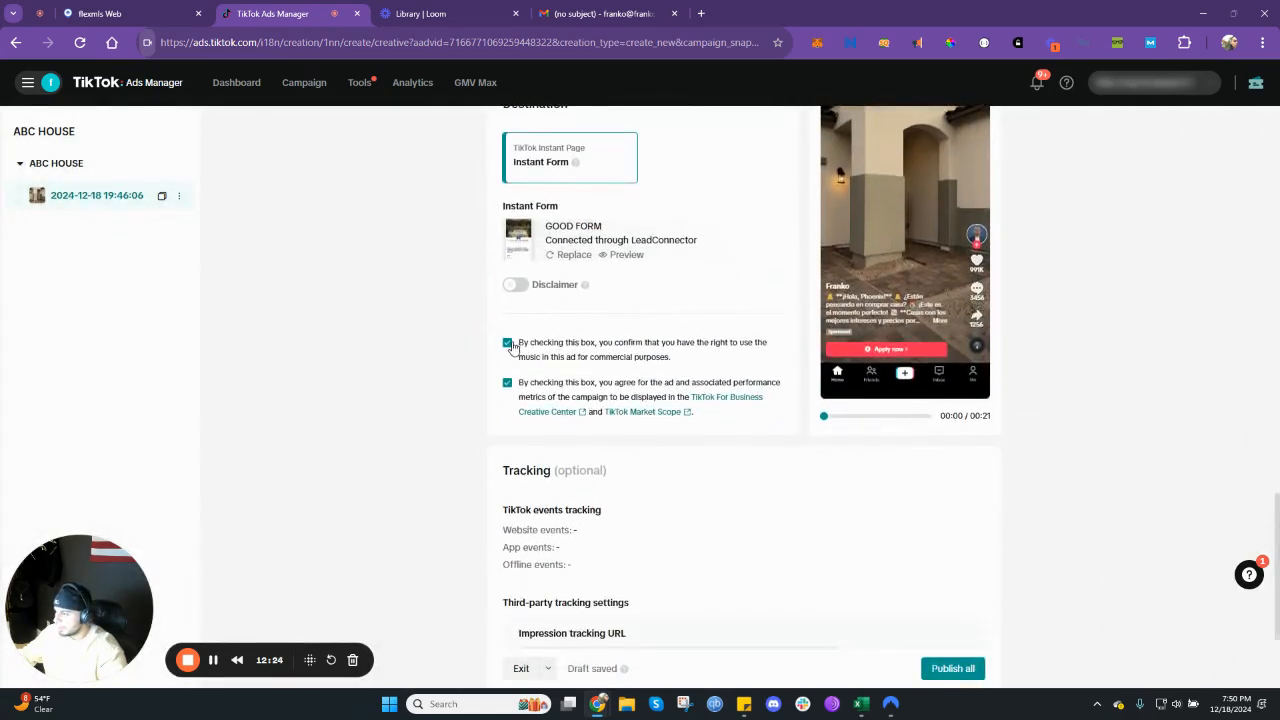
- Review the ad's call to action, add-ons, instant form destination, consent checkboxes and optional tracking settings
scroll(558, 431, "down", 2)
scroll(620, 495, "down", 1)
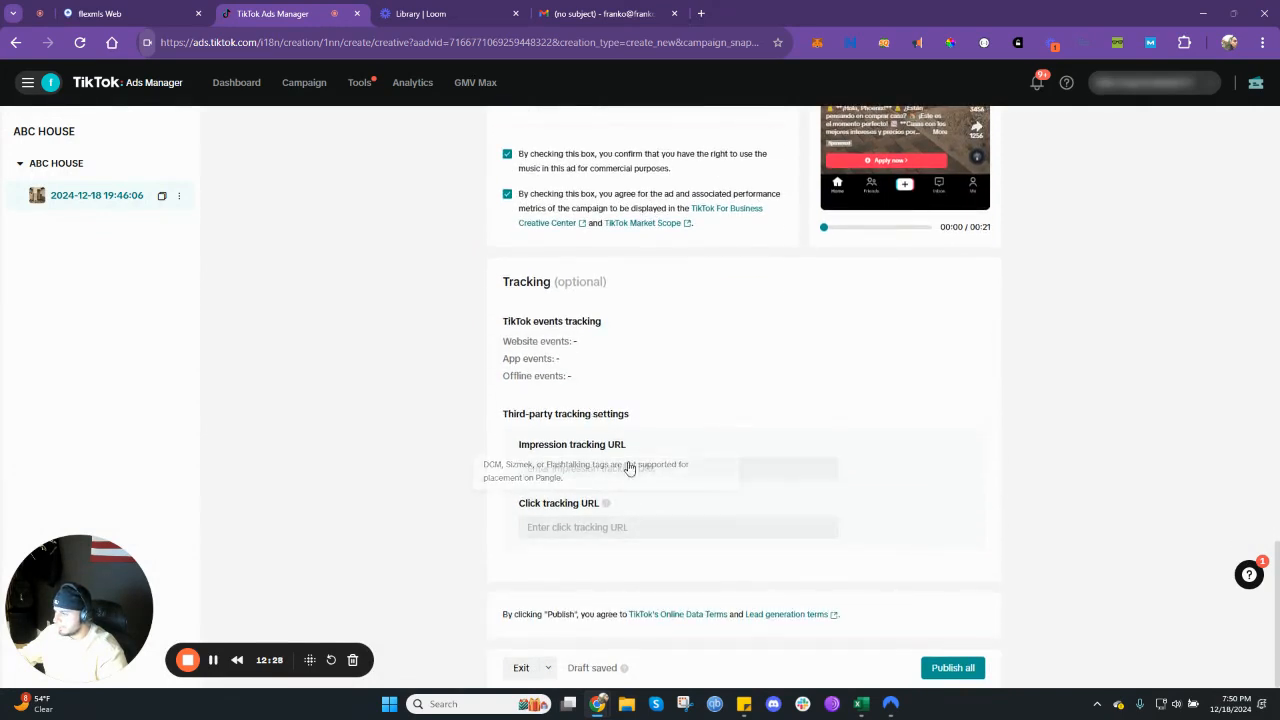
scroll(600, 500, "up", 1)
scroll(630, 528, "up", 5)
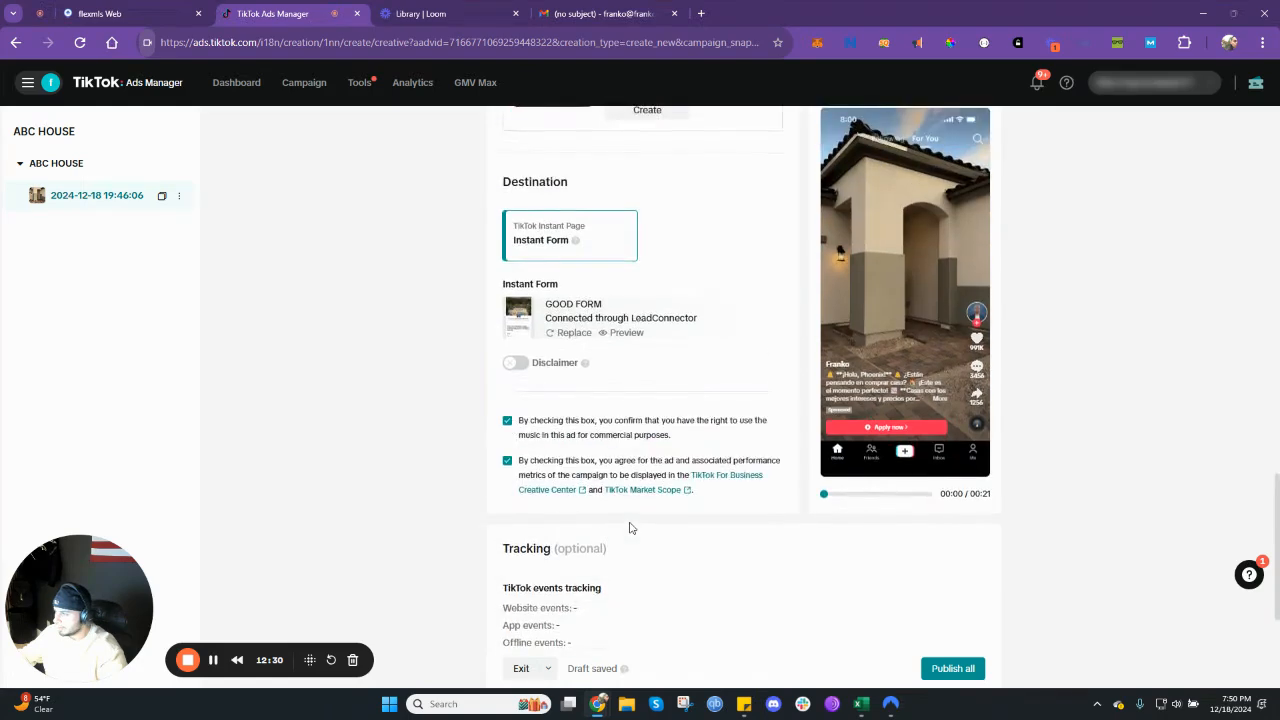
scroll(630, 528, "up", 10)
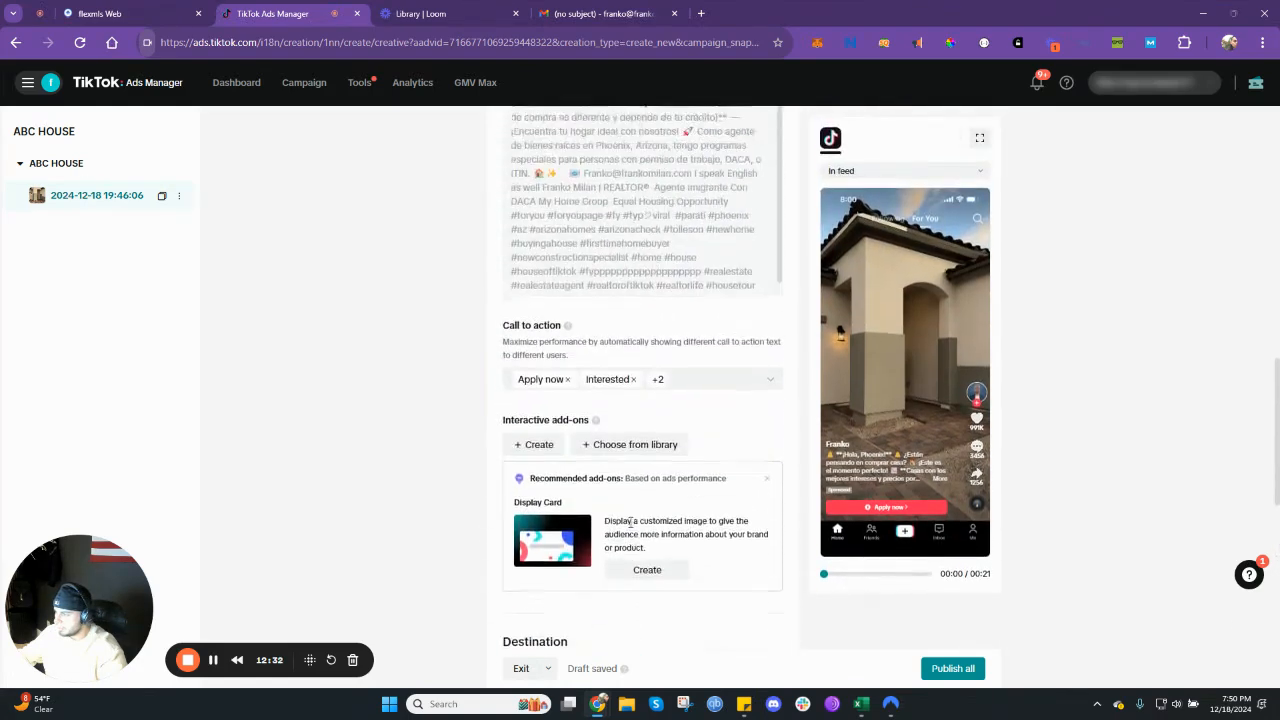
scroll(630, 528, "down", 15)
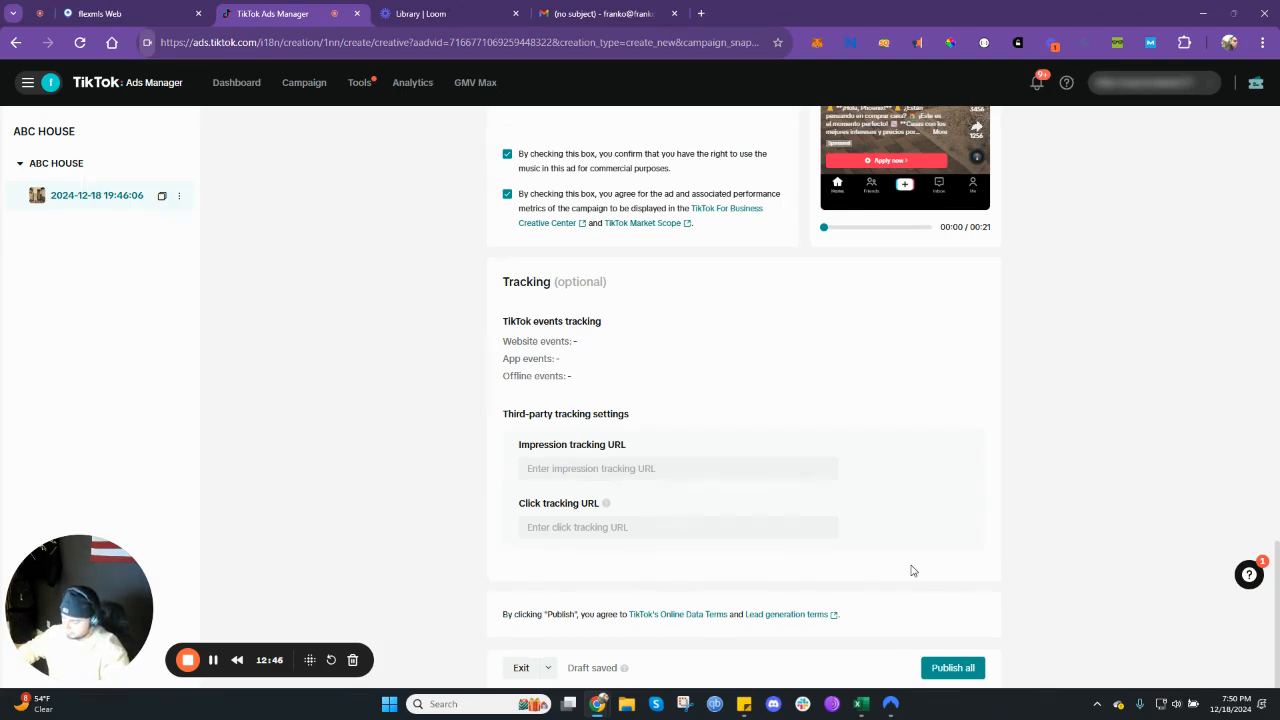
left_click(700, 13)
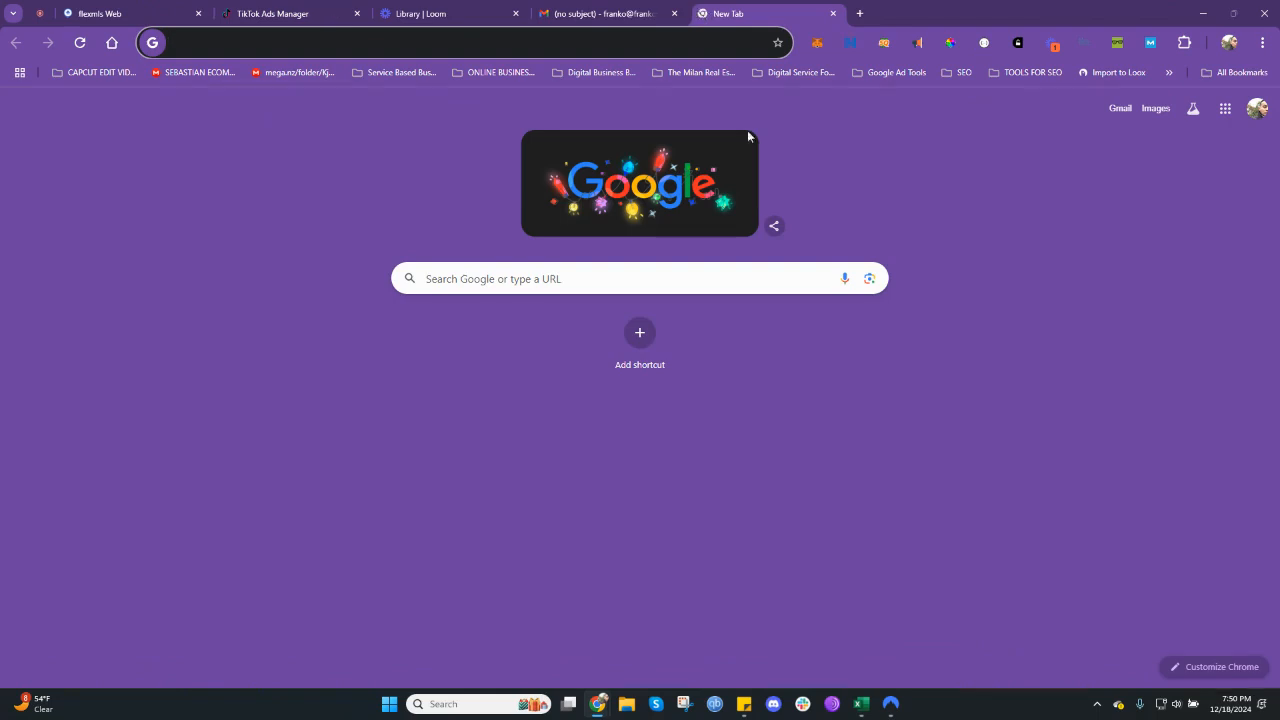
left_click(474, 10)
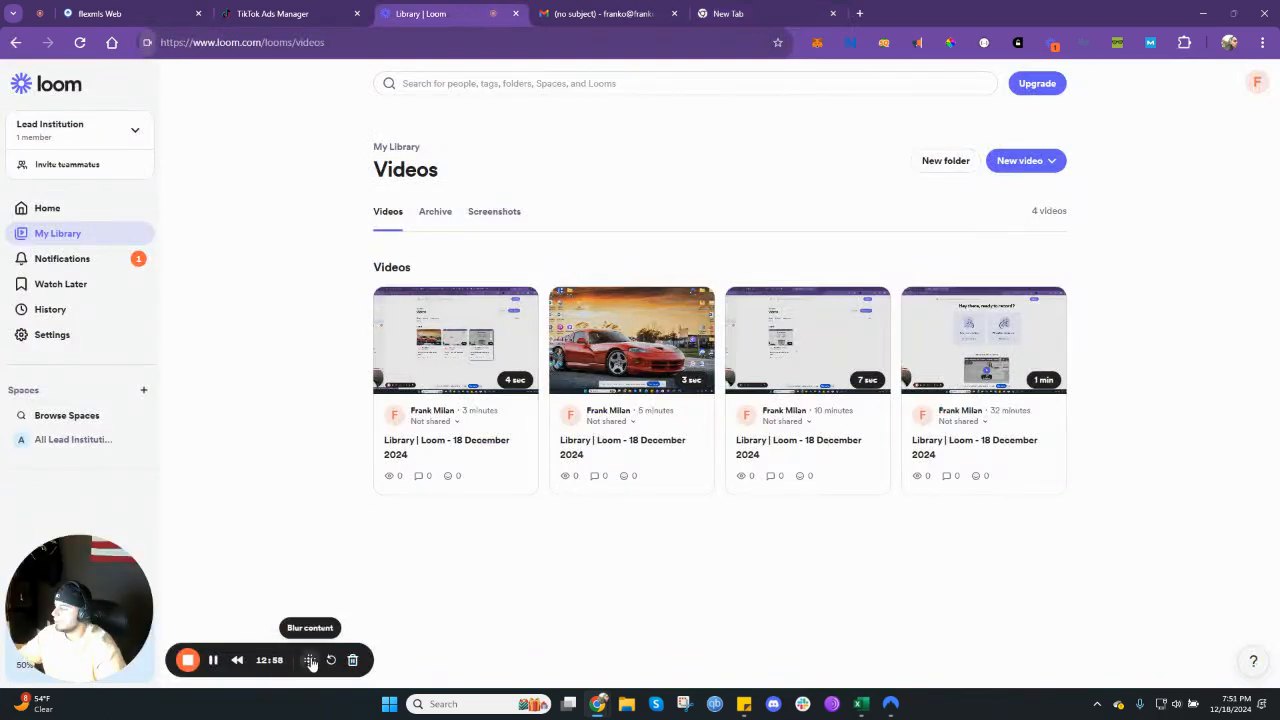
left_click(305, 8)
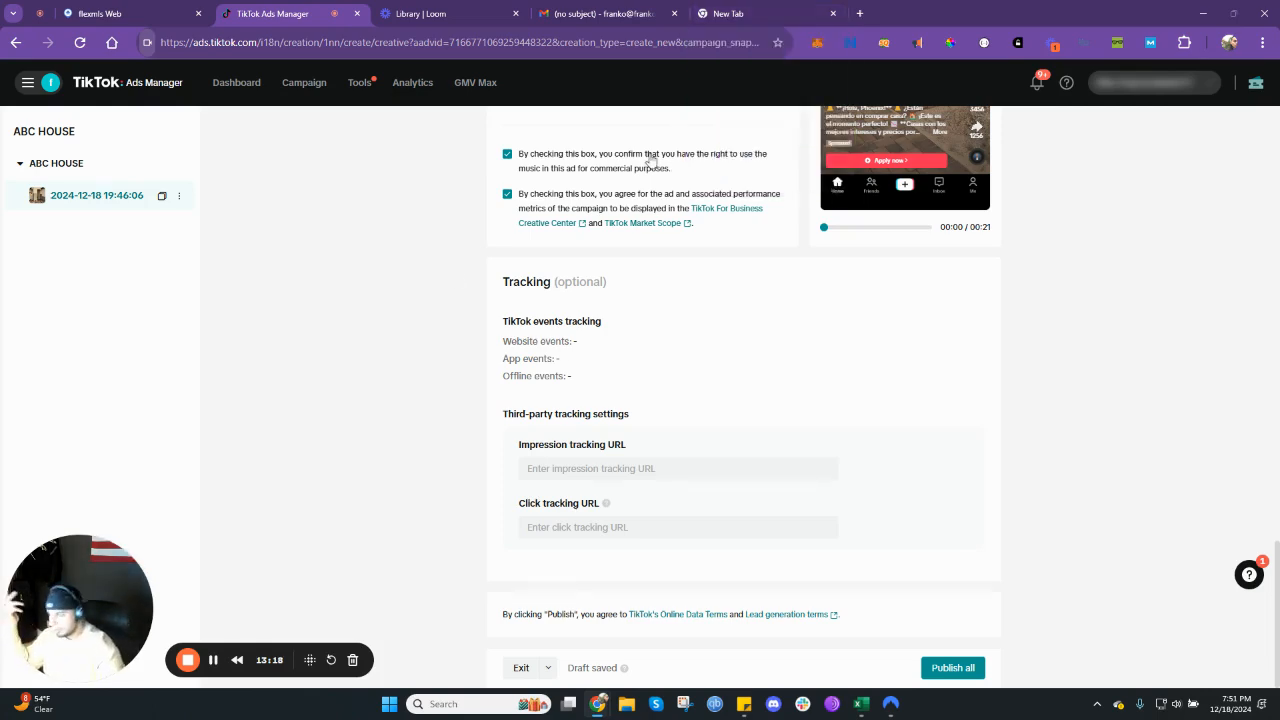
scroll(477, 431, "up", 4)
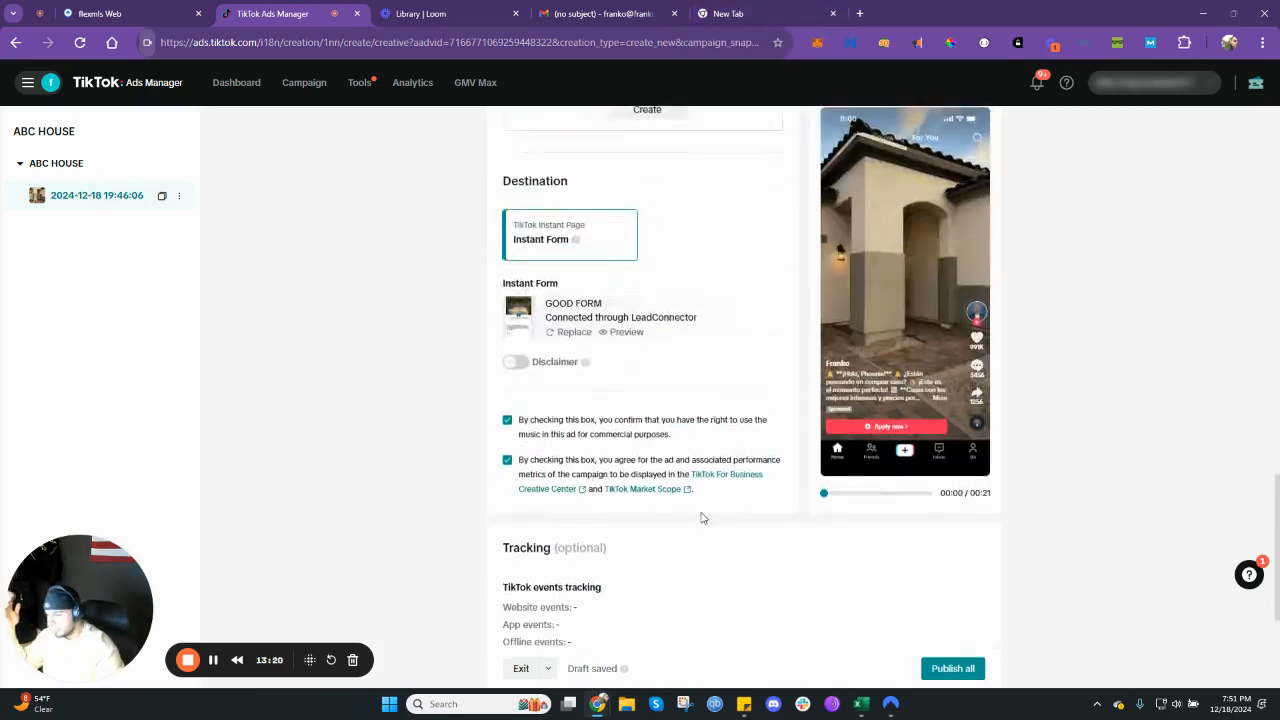
scroll(703, 517, "down", 4)
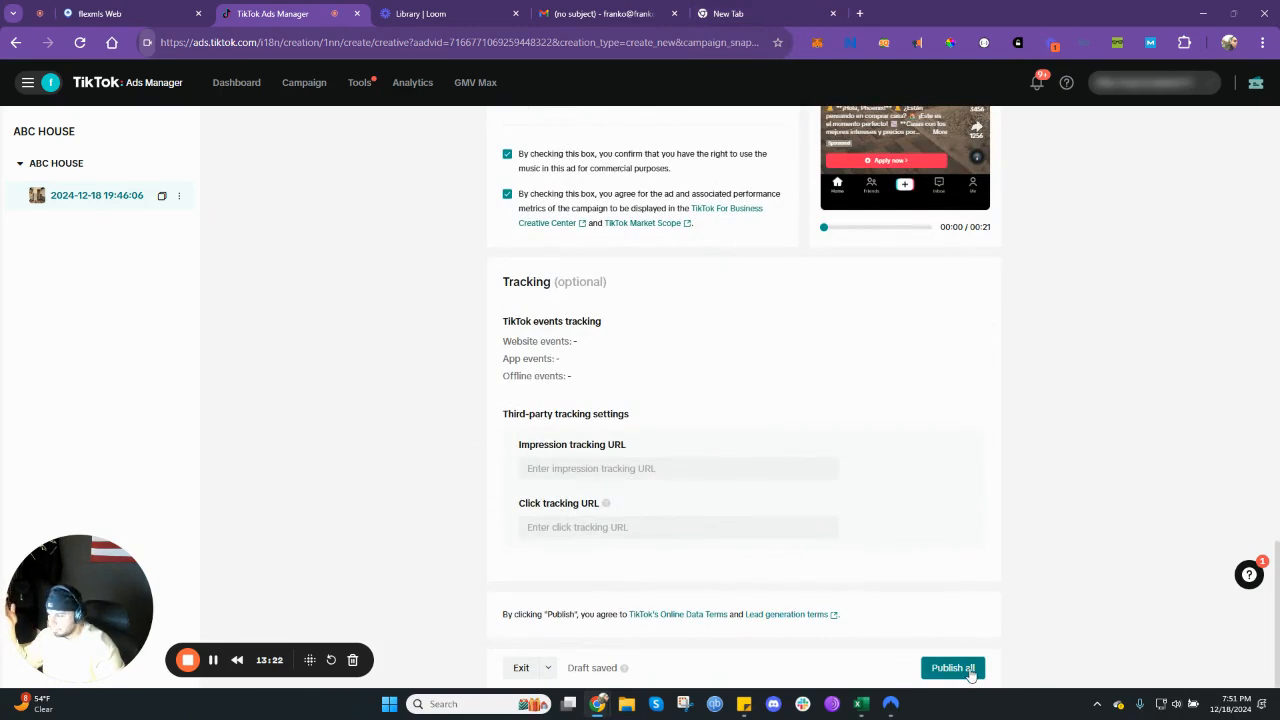